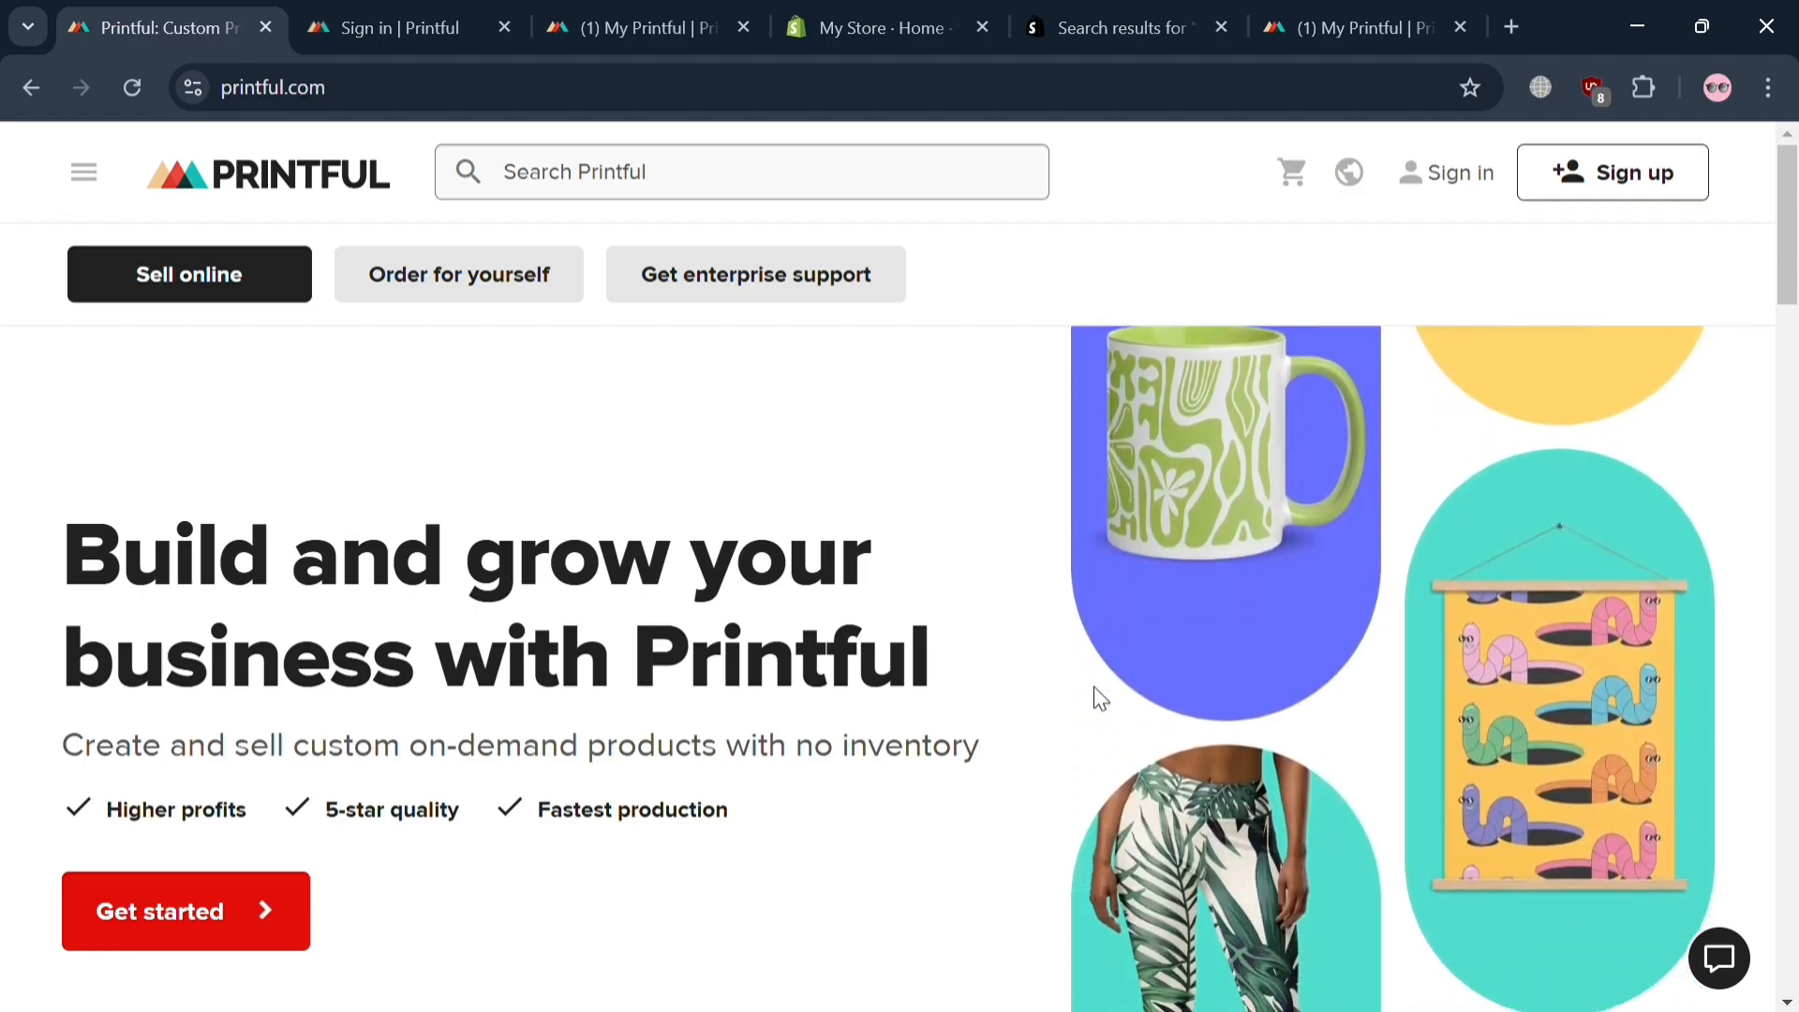
# - Look through the Printful home page from the hero section to the resources section and return to its start
pyautogui.scroll(-3, 1094, 688)
pyautogui.scroll(3, 1094, 698)
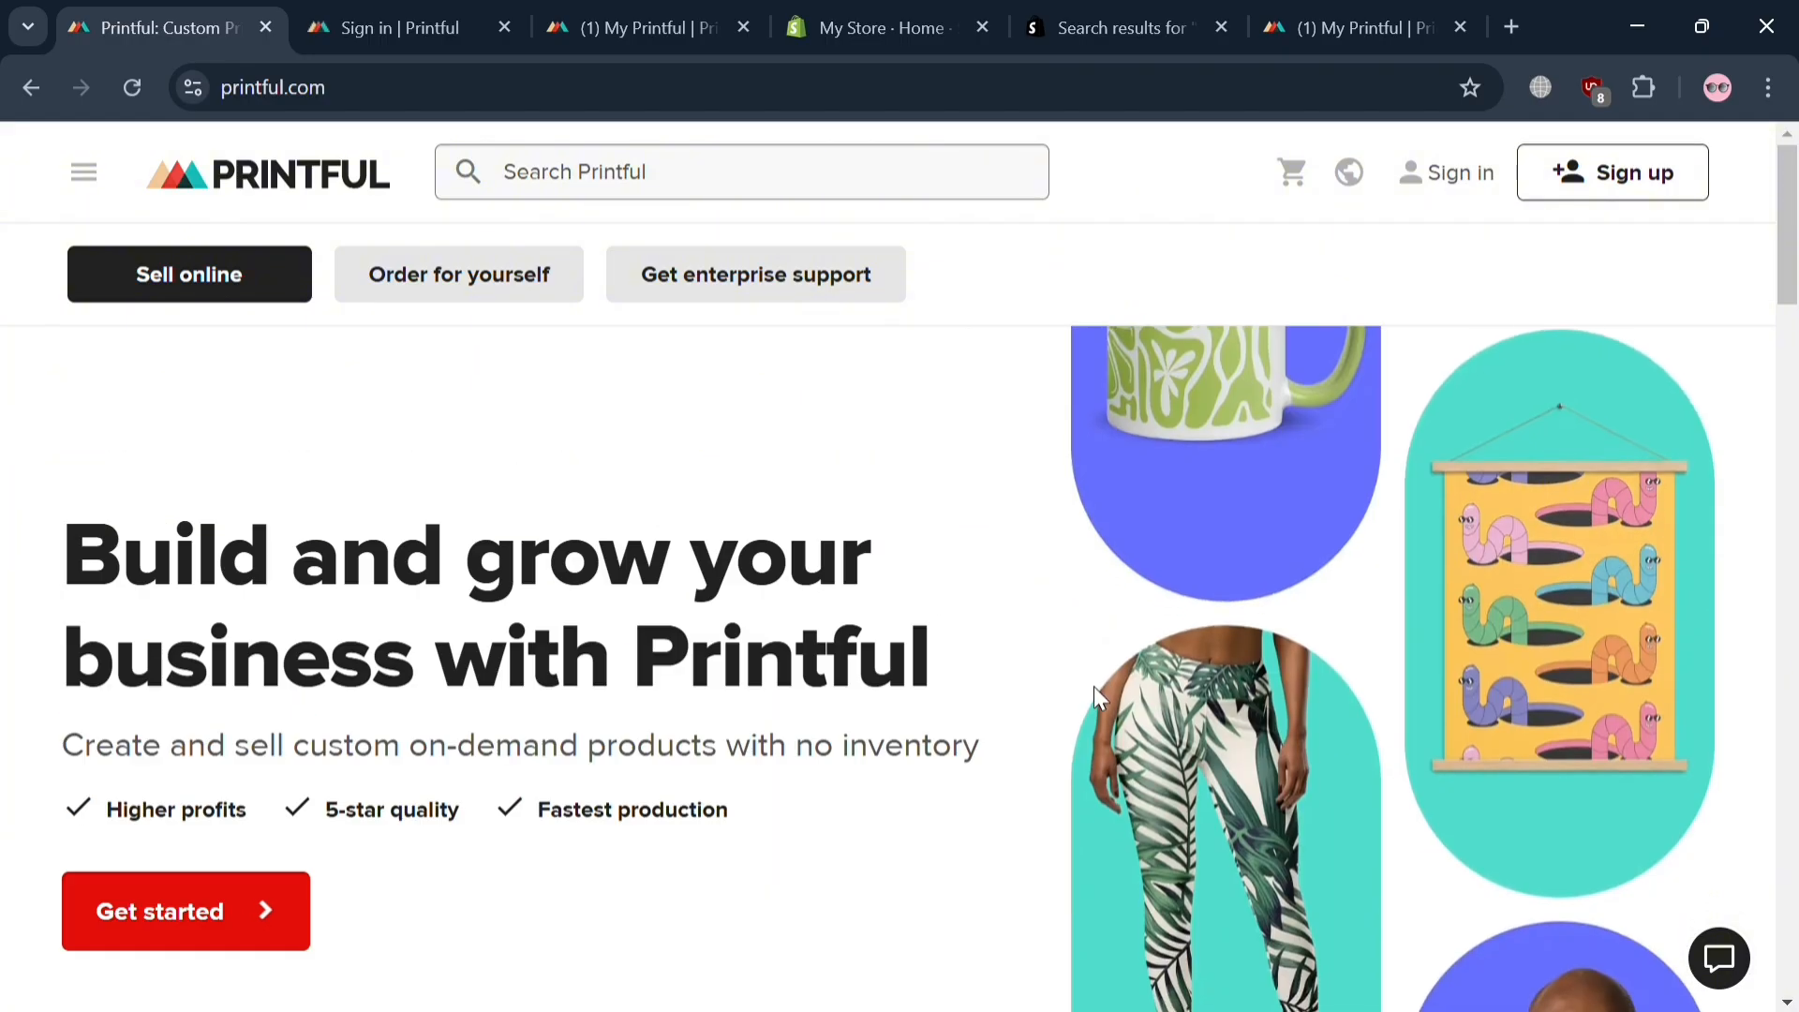
pyautogui.scroll(-4, 1093, 698)
pyautogui.scroll(-15, 1095, 688)
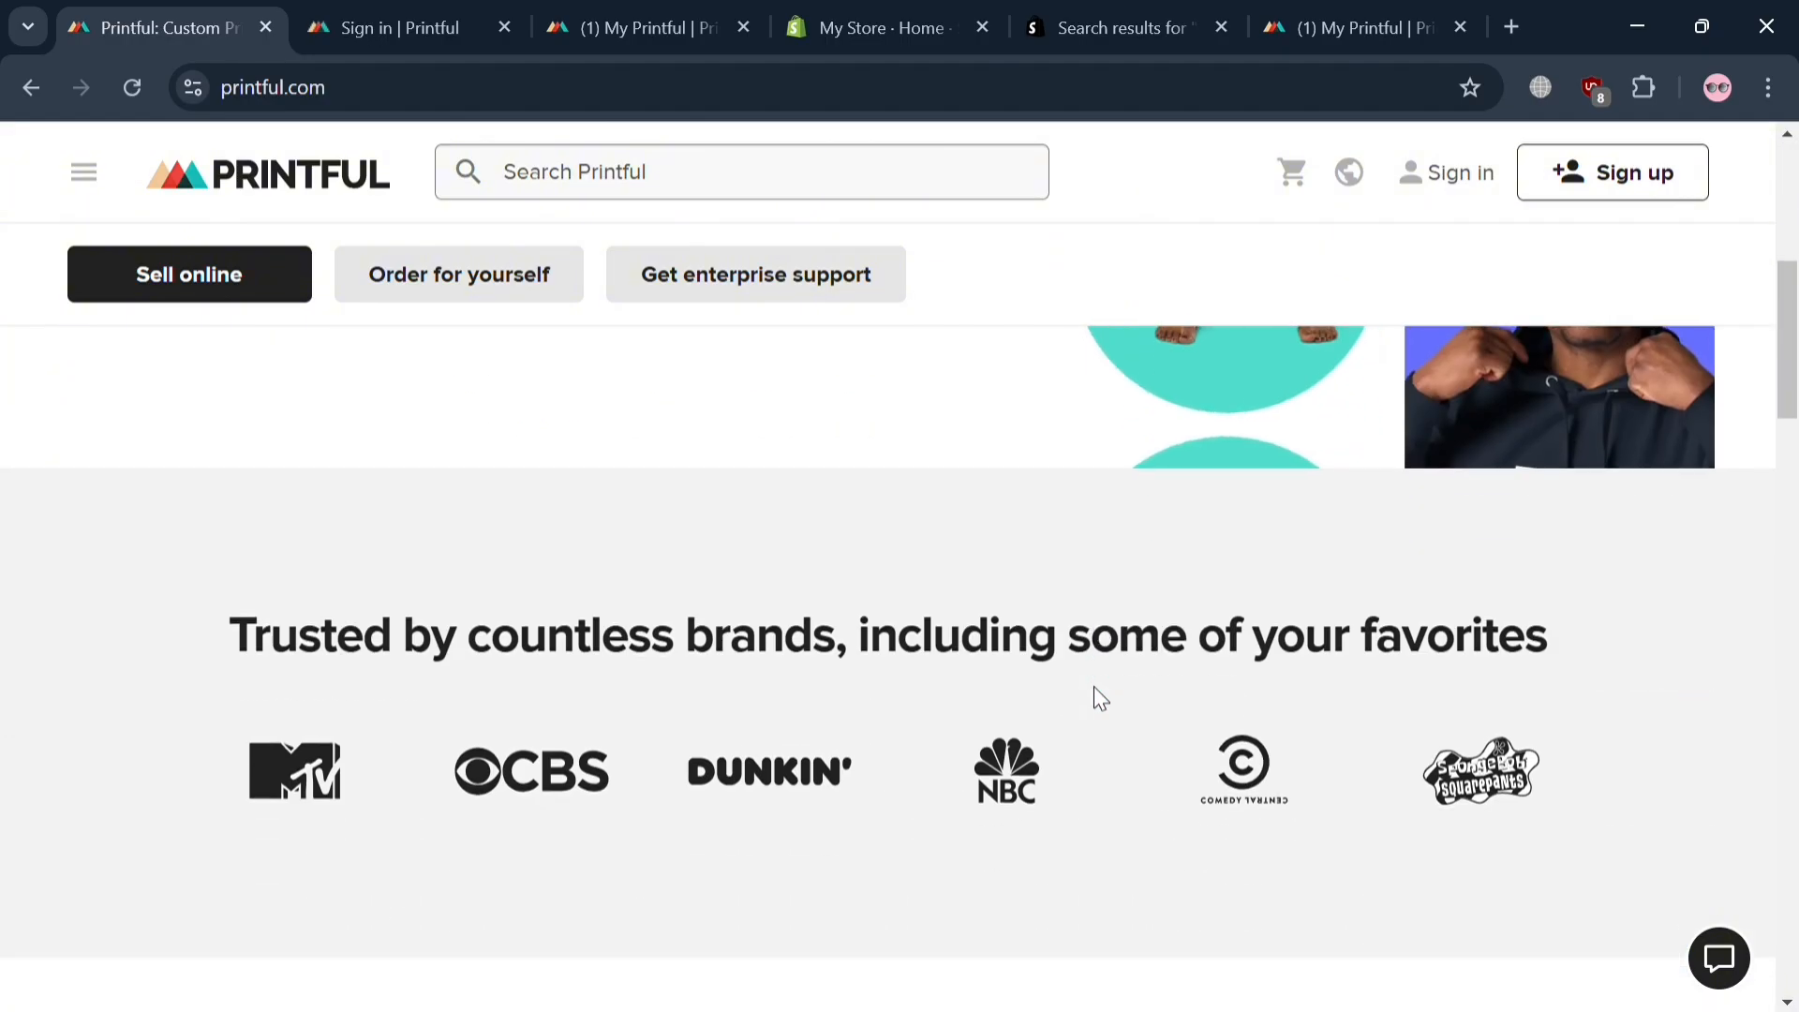
pyautogui.scroll(-15, 1095, 689)
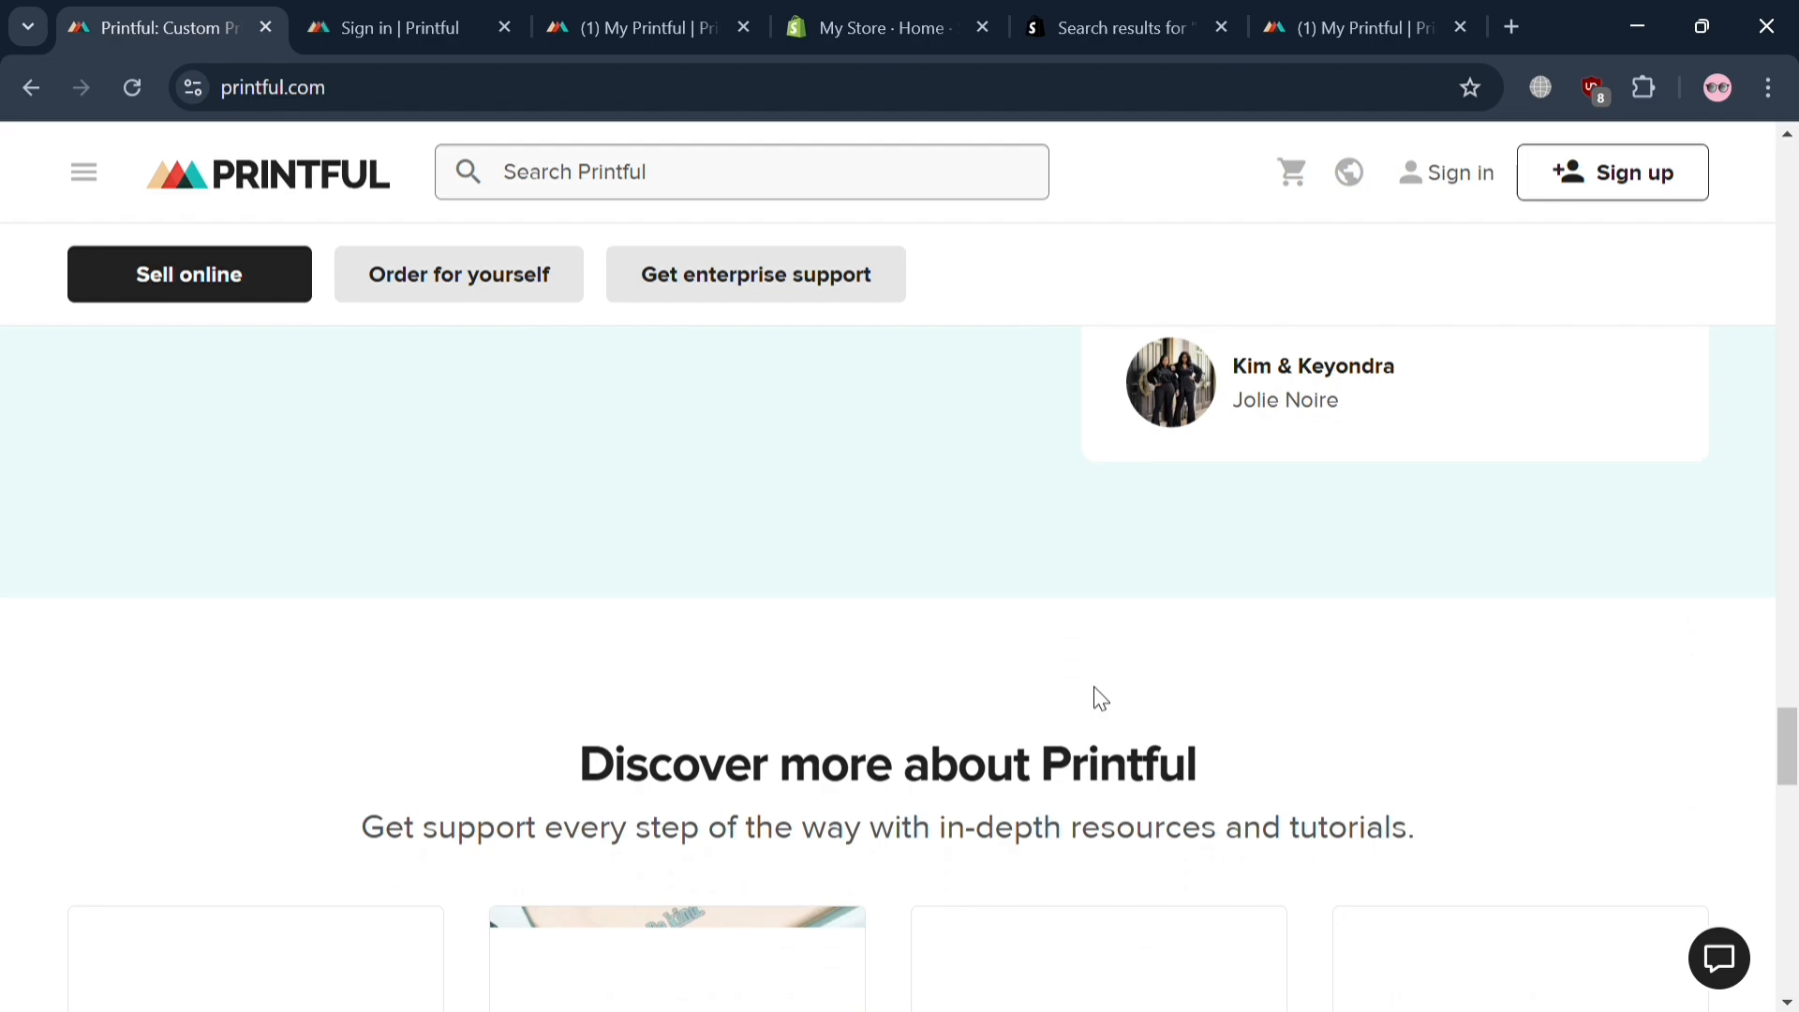
pyautogui.scroll(20, 1235, 569)
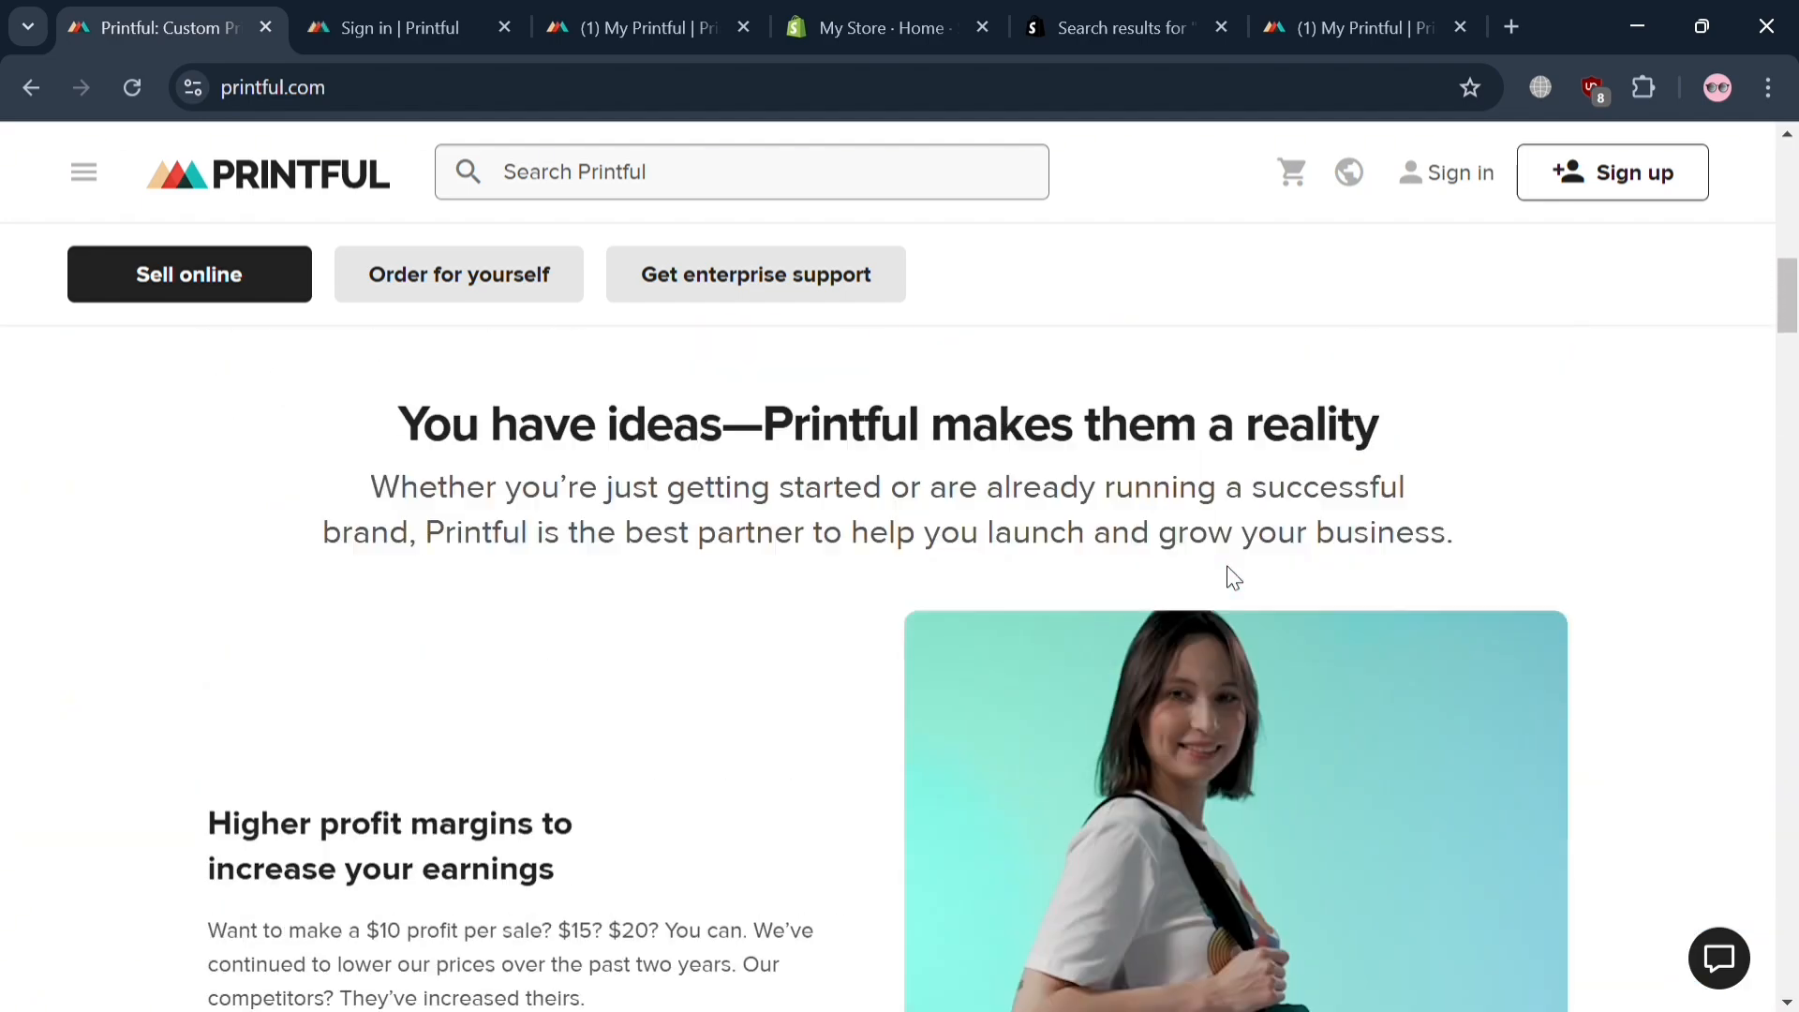
pyautogui.scroll(10, 1228, 567)
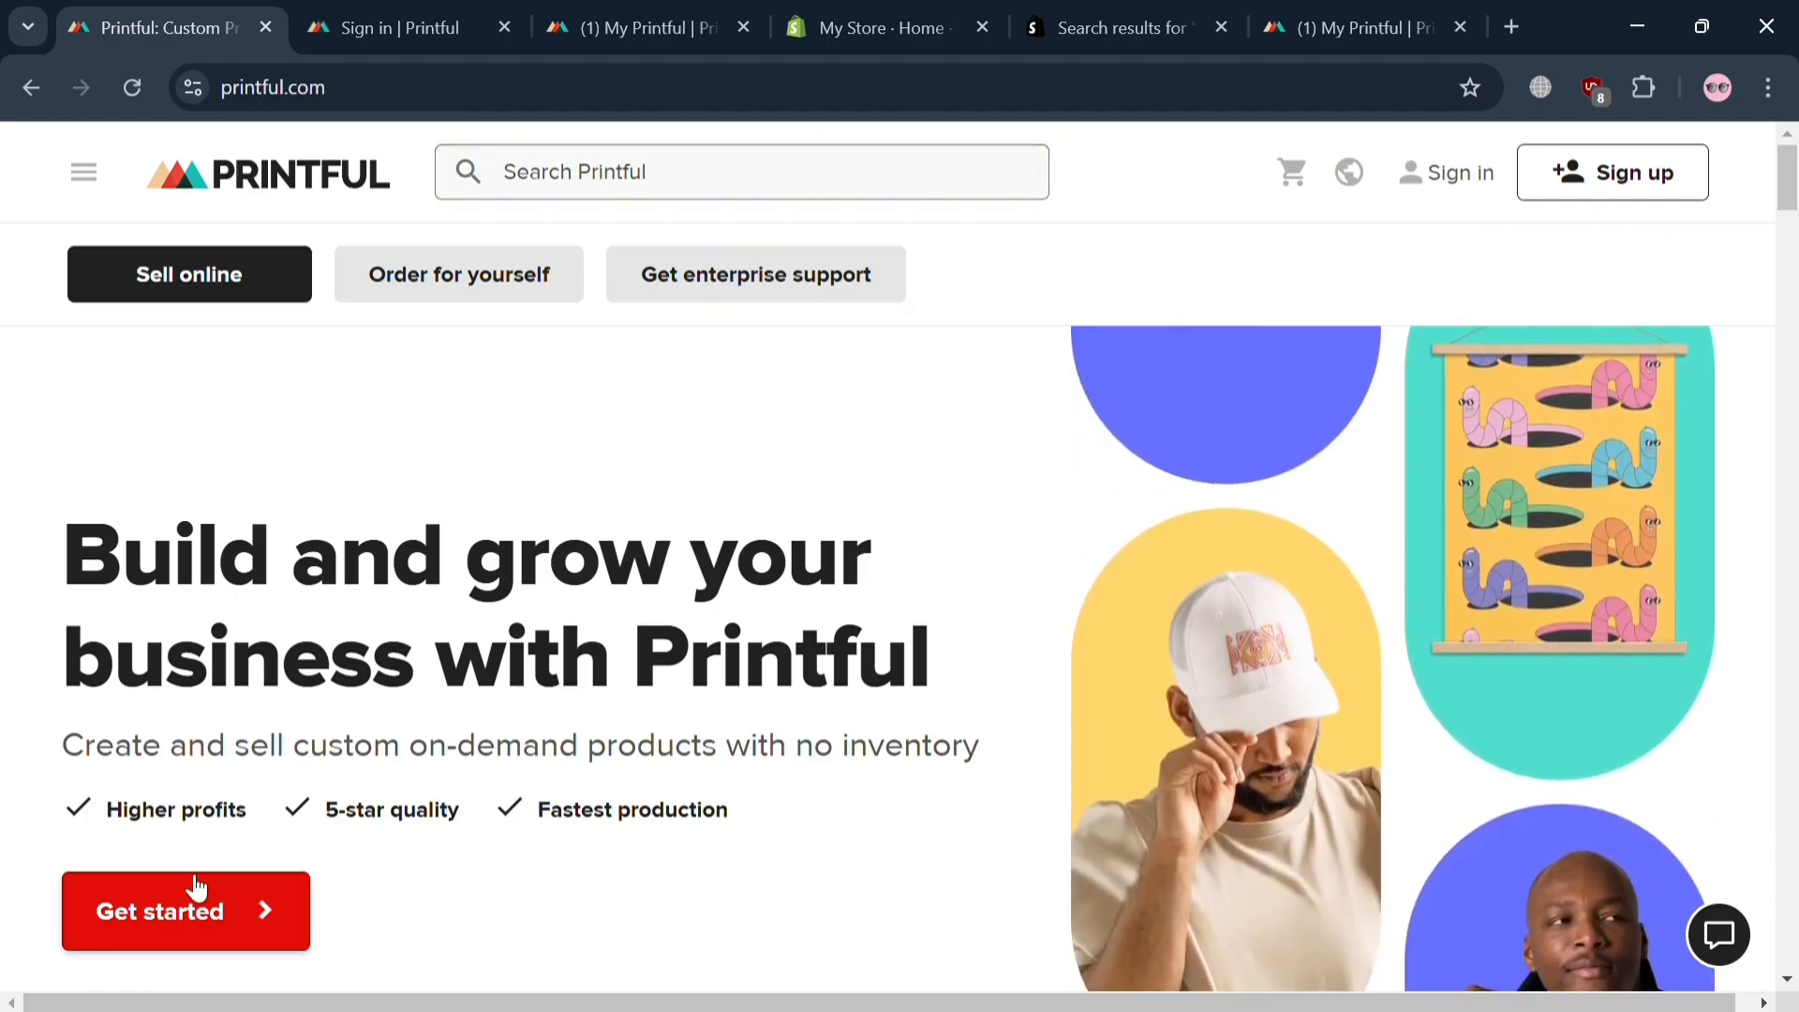
# - Switch to the Printful sign-in page and review the Google, Apple, Facebook and email login options
pyautogui.click(364, 12)
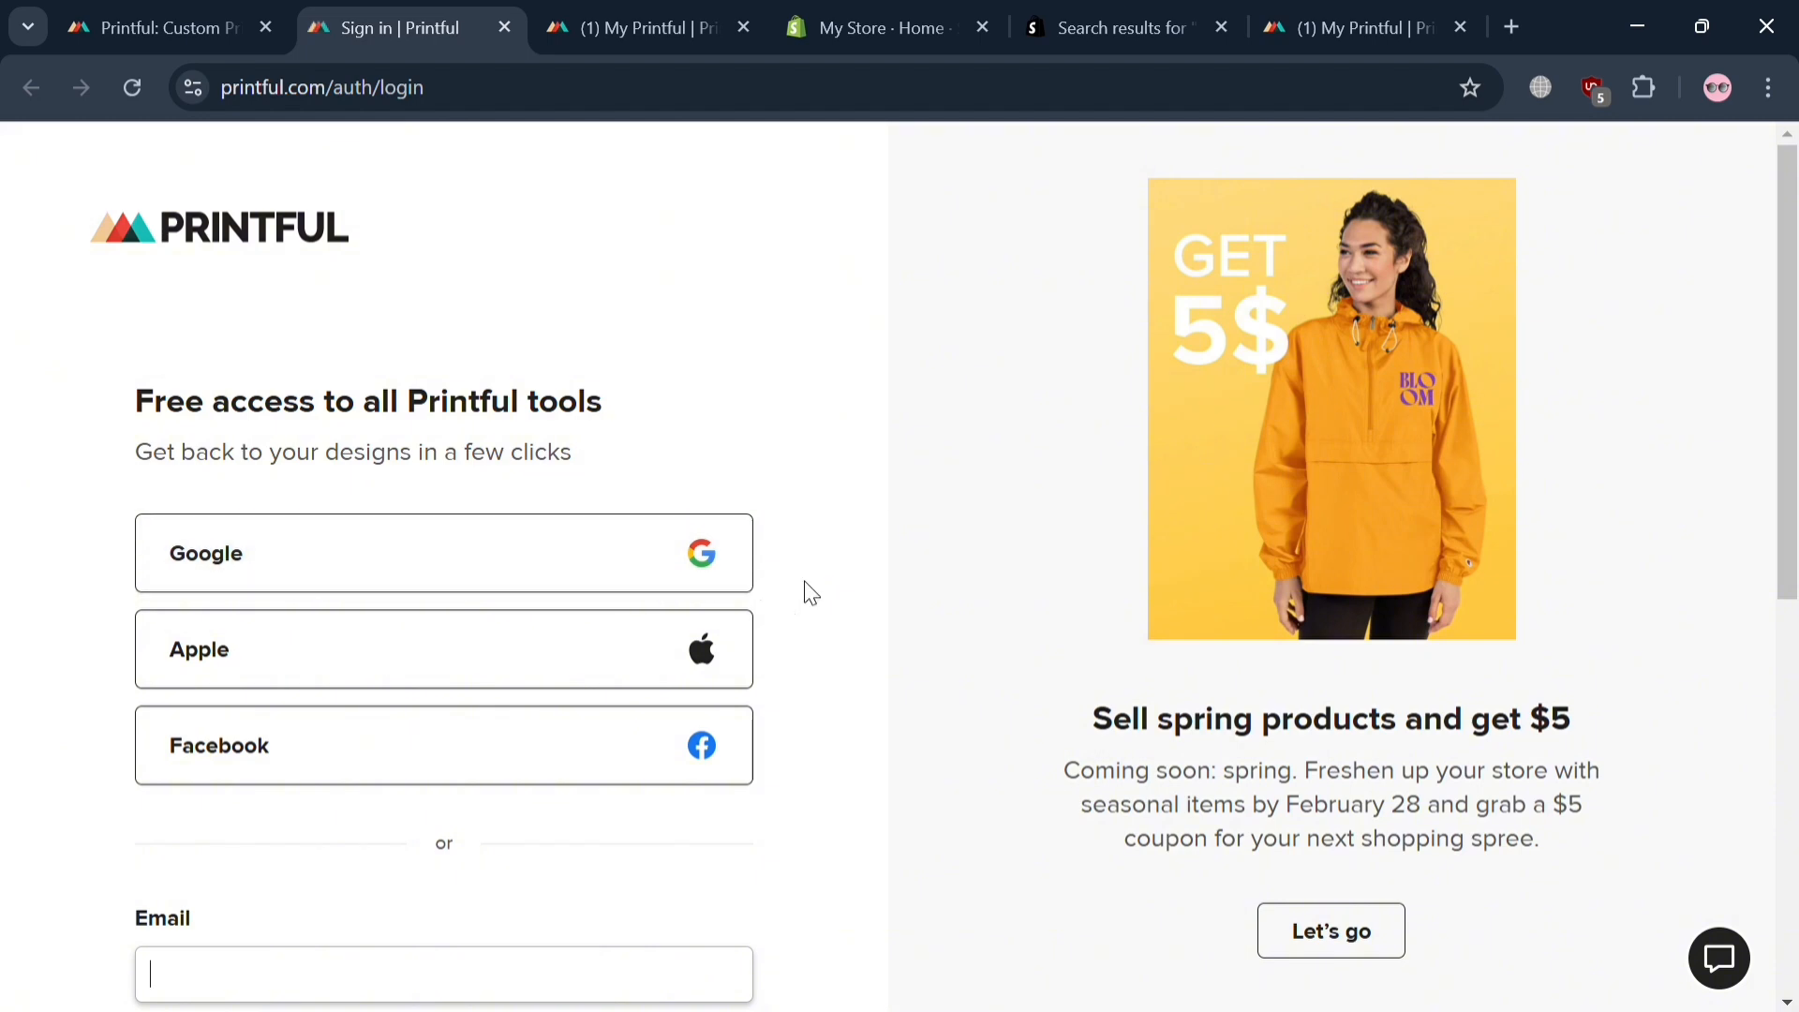
pyautogui.scroll(-2, 815, 595)
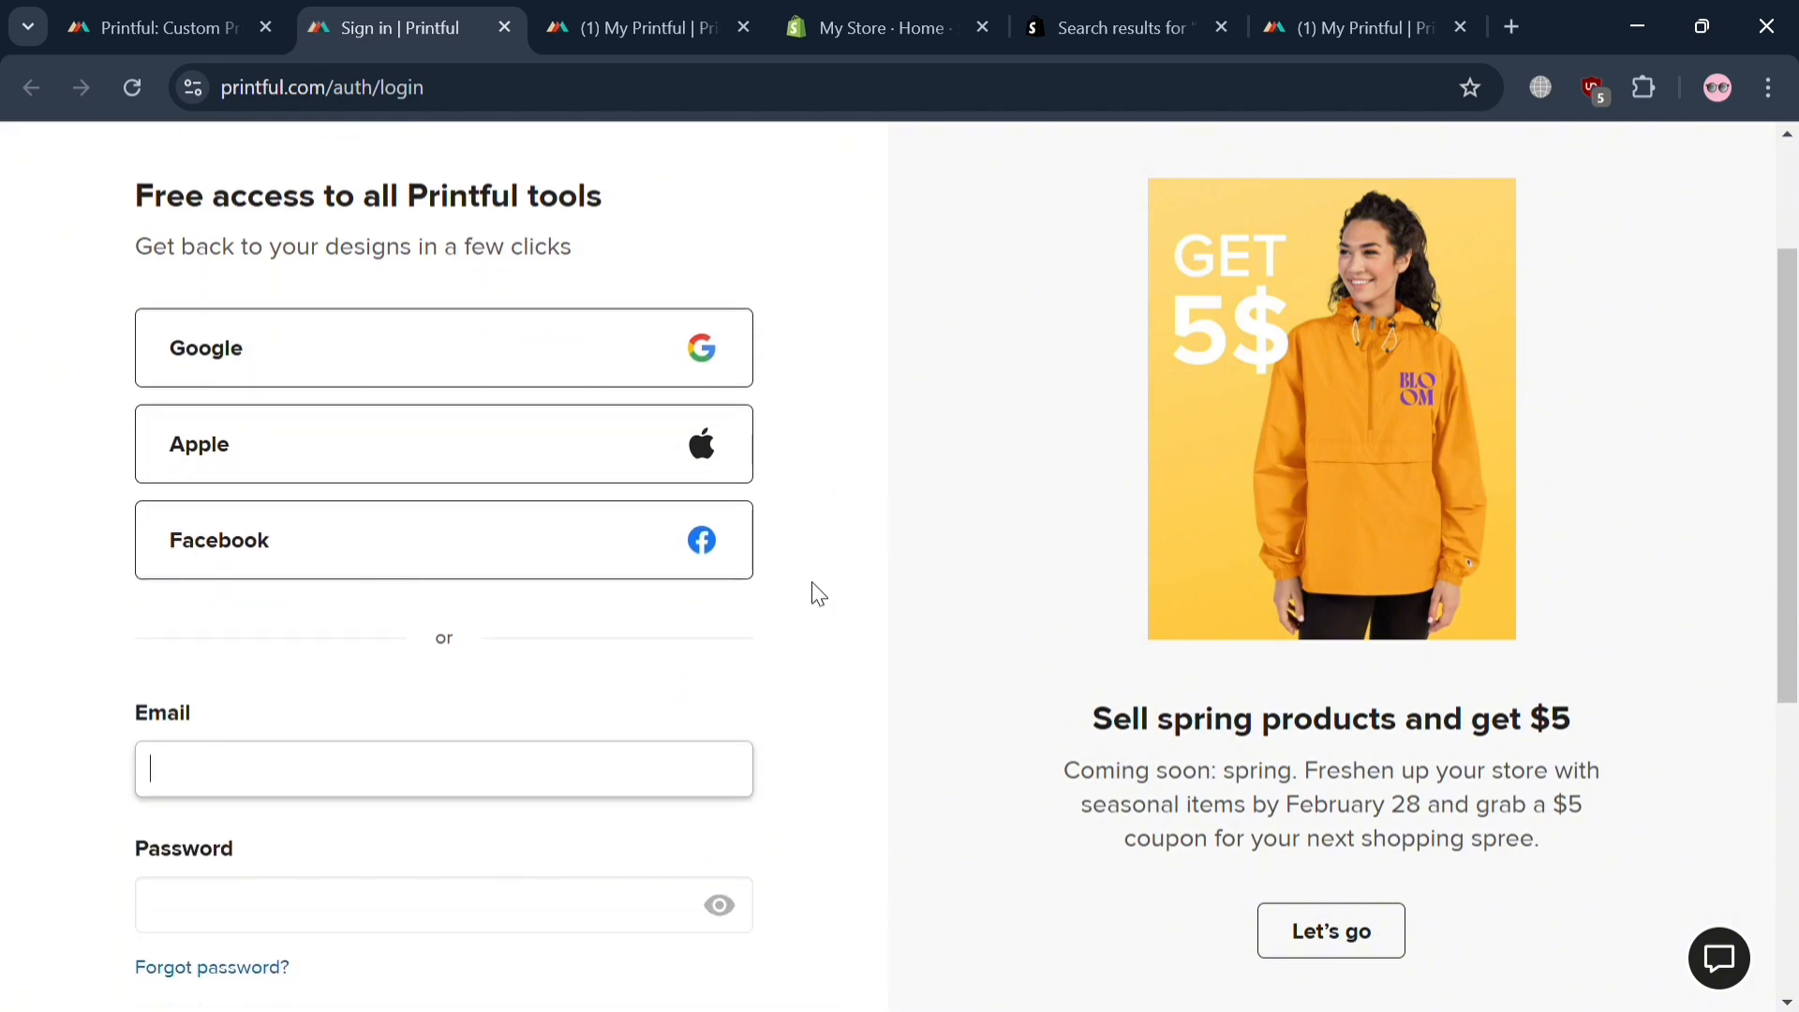
pyautogui.scroll(-3, 815, 595)
pyautogui.scroll(4, 803, 591)
pyautogui.scroll(-1, 735, 615)
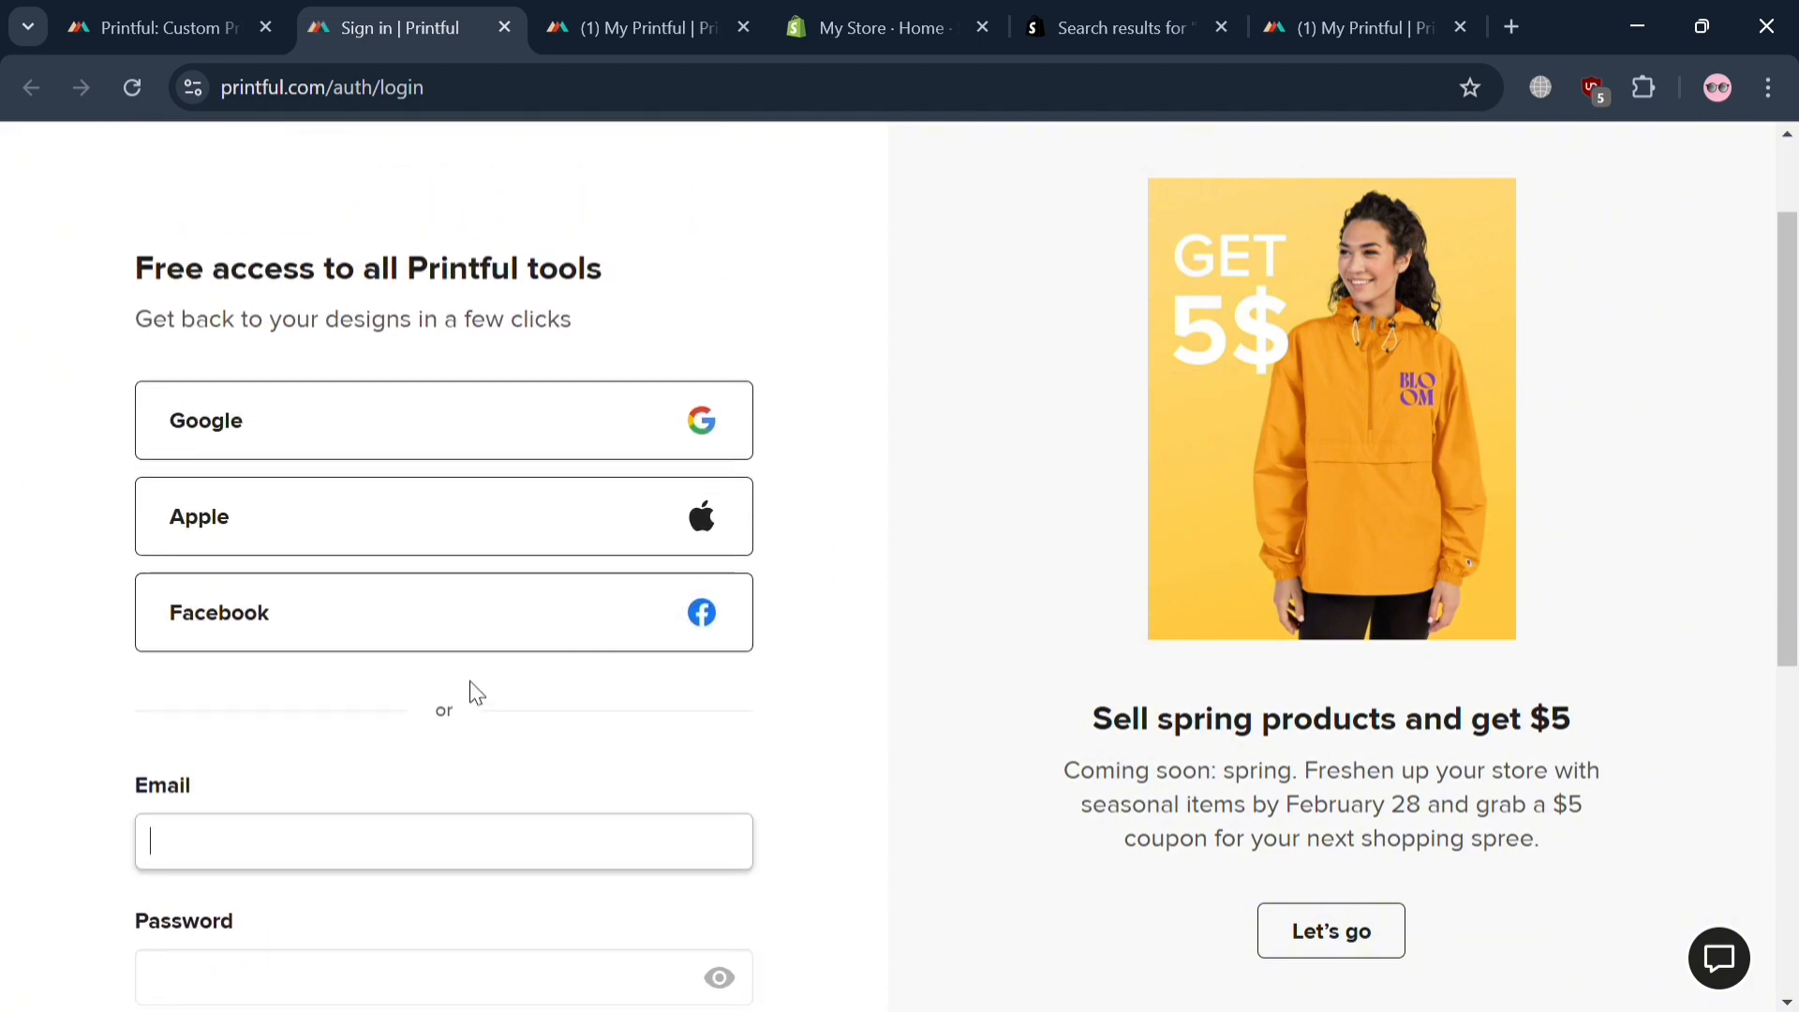
pyautogui.scroll(2, 476, 694)
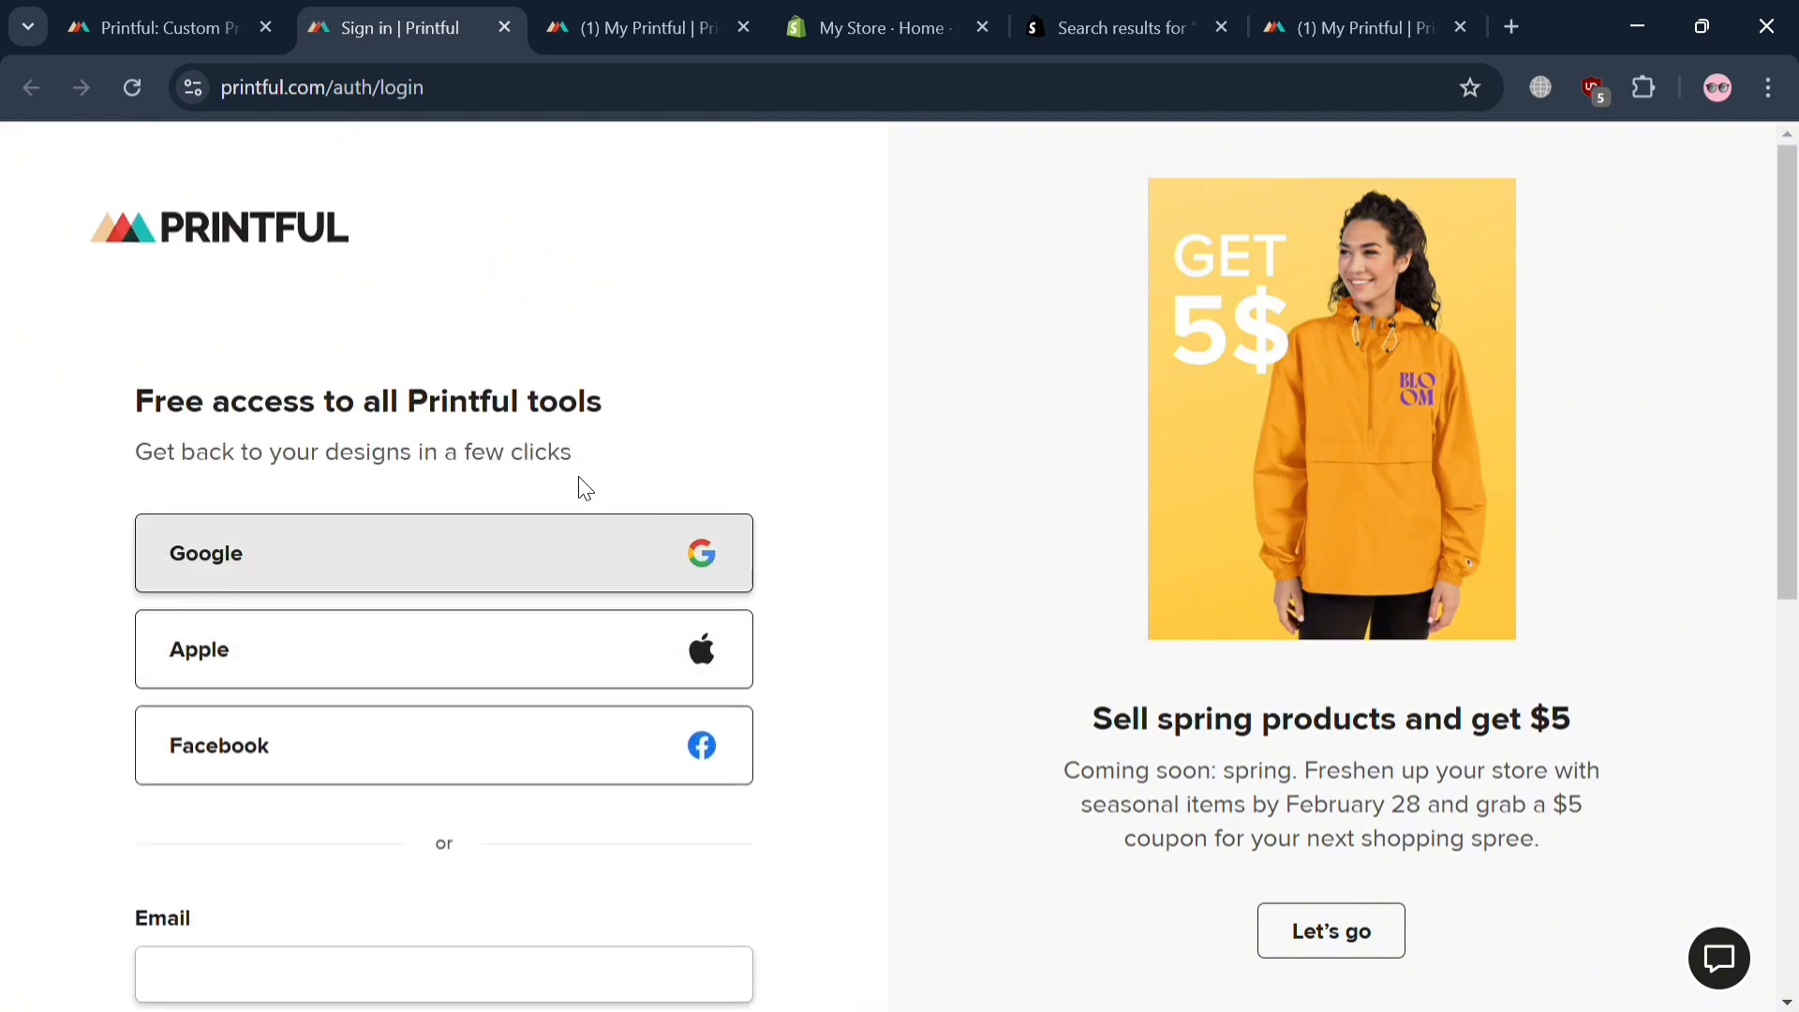
# - Open the Stores page of the Printful dashboard, review the store connection options, and view the connected My Store
pyautogui.click(695, 10)
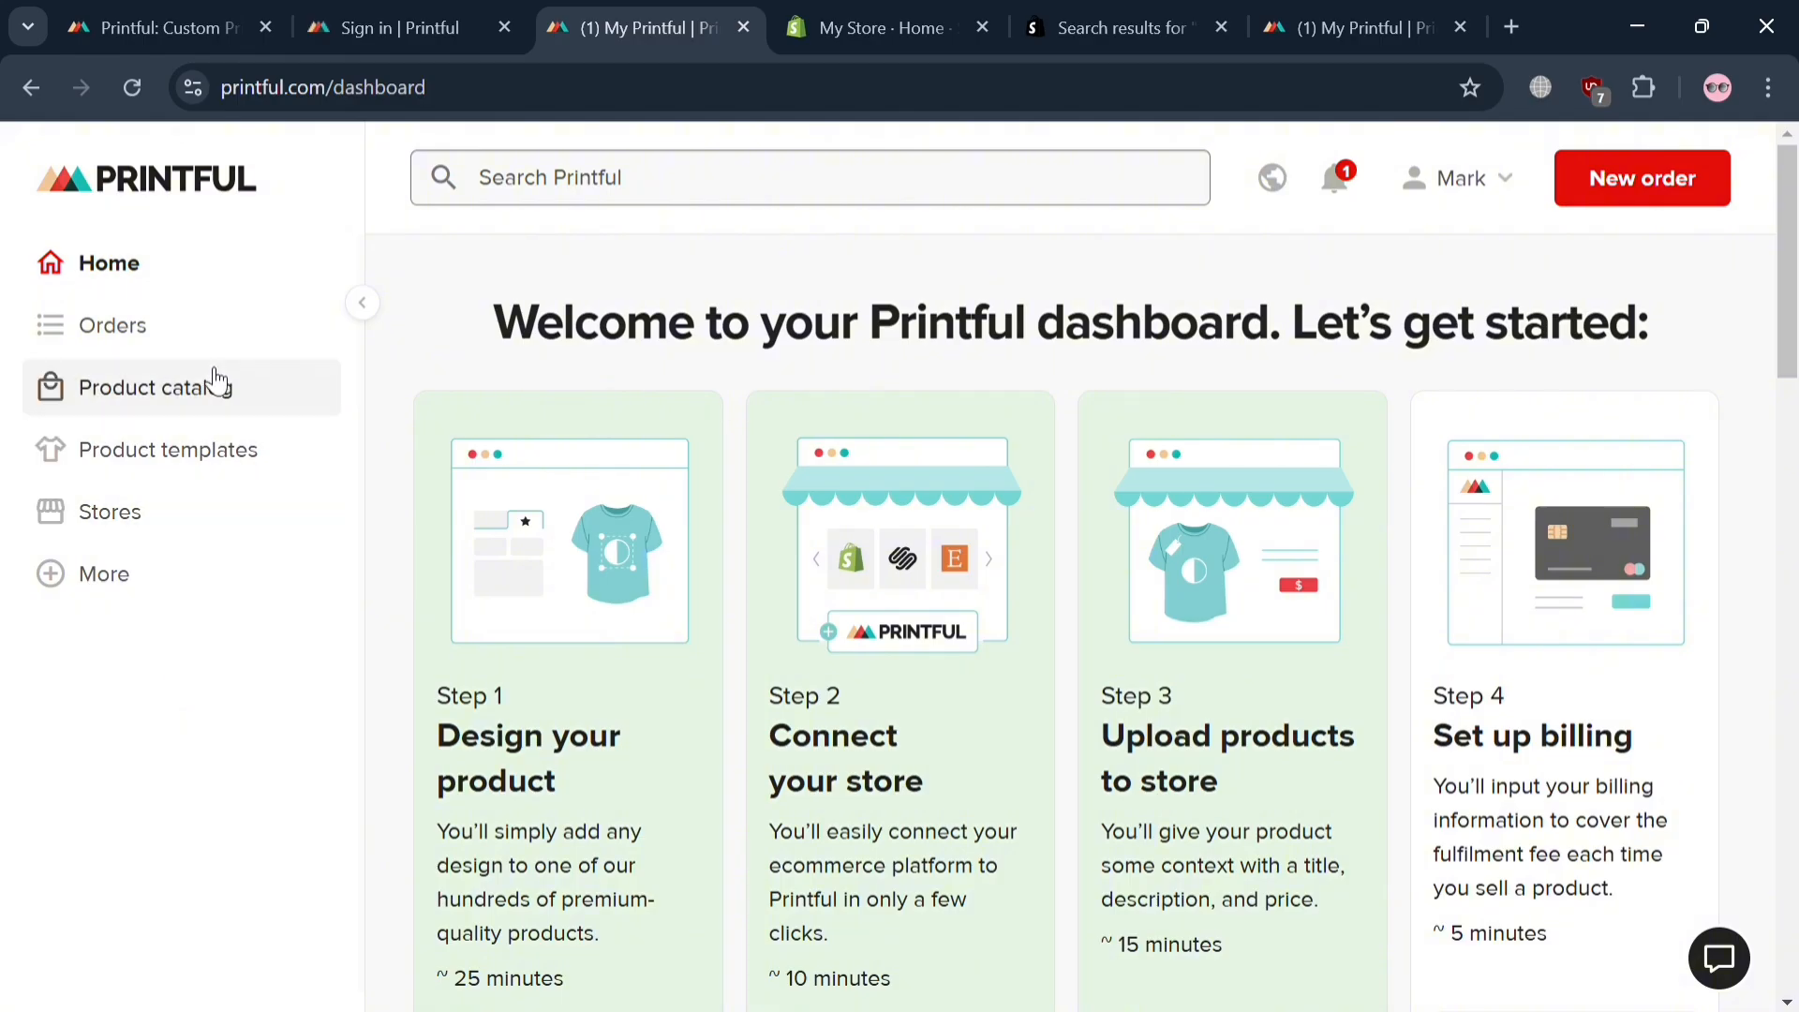
pyautogui.click(210, 531)
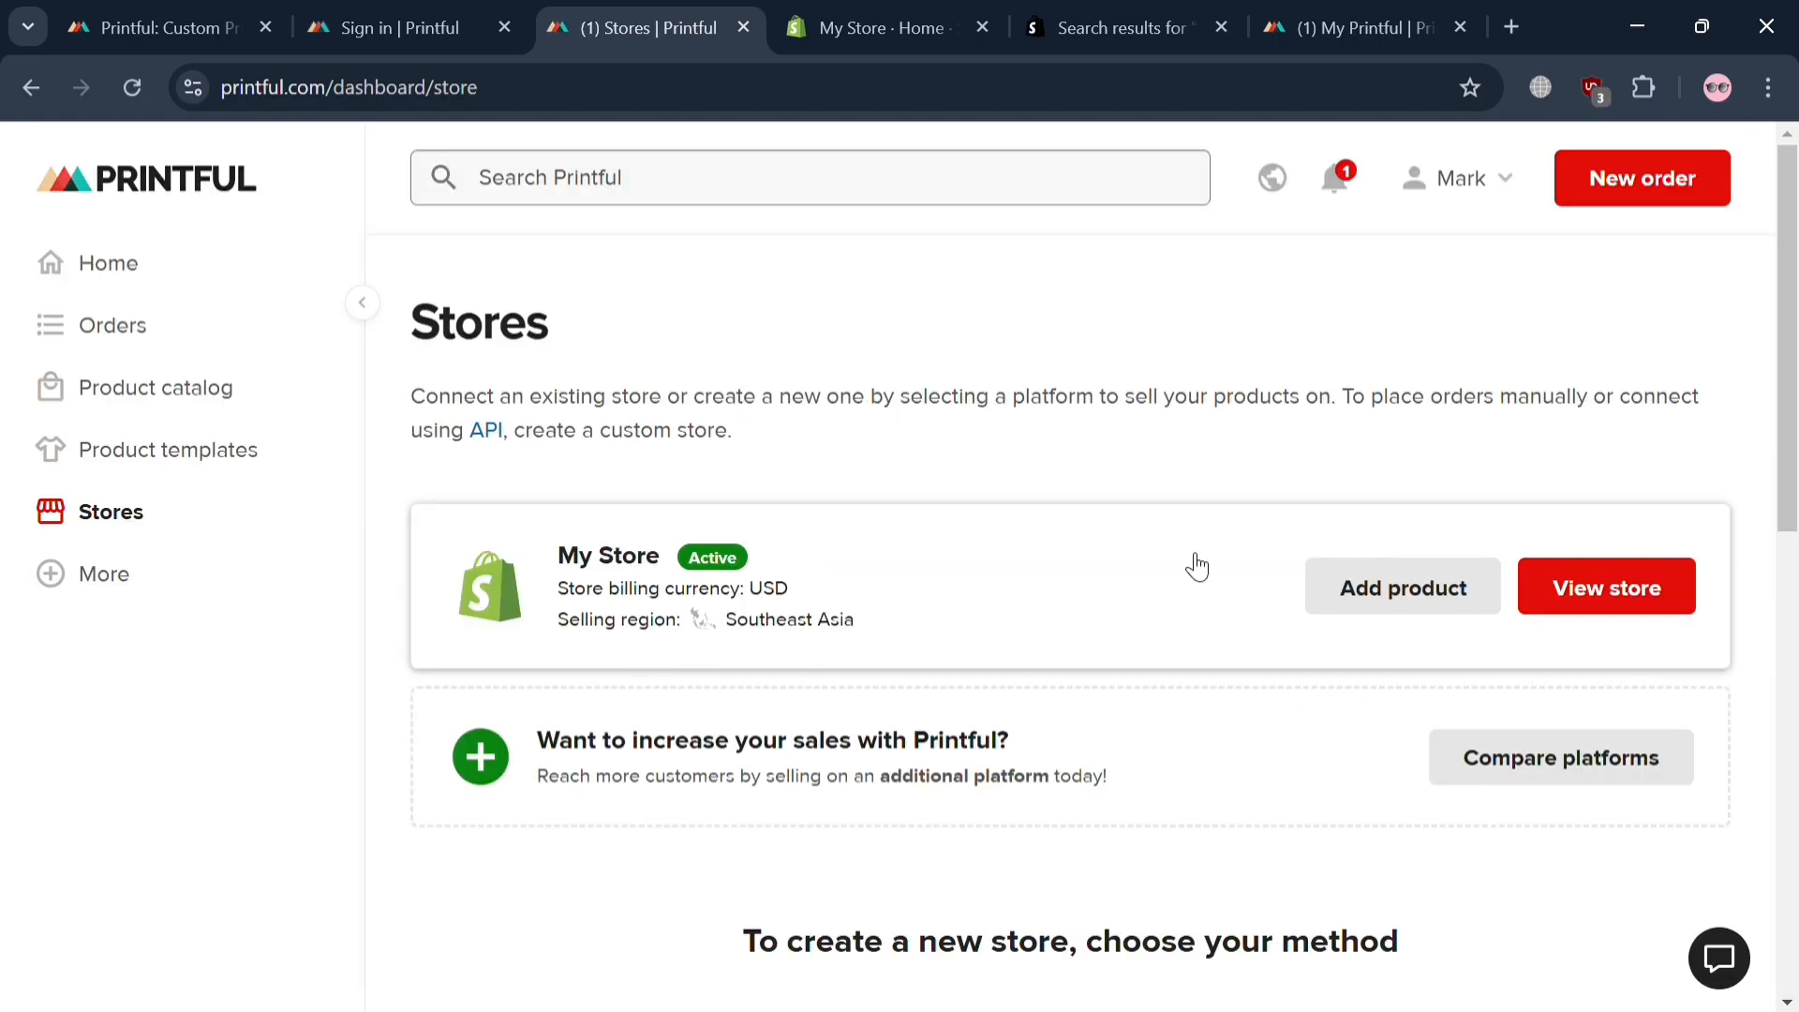
pyautogui.scroll(-2, 1349, 605)
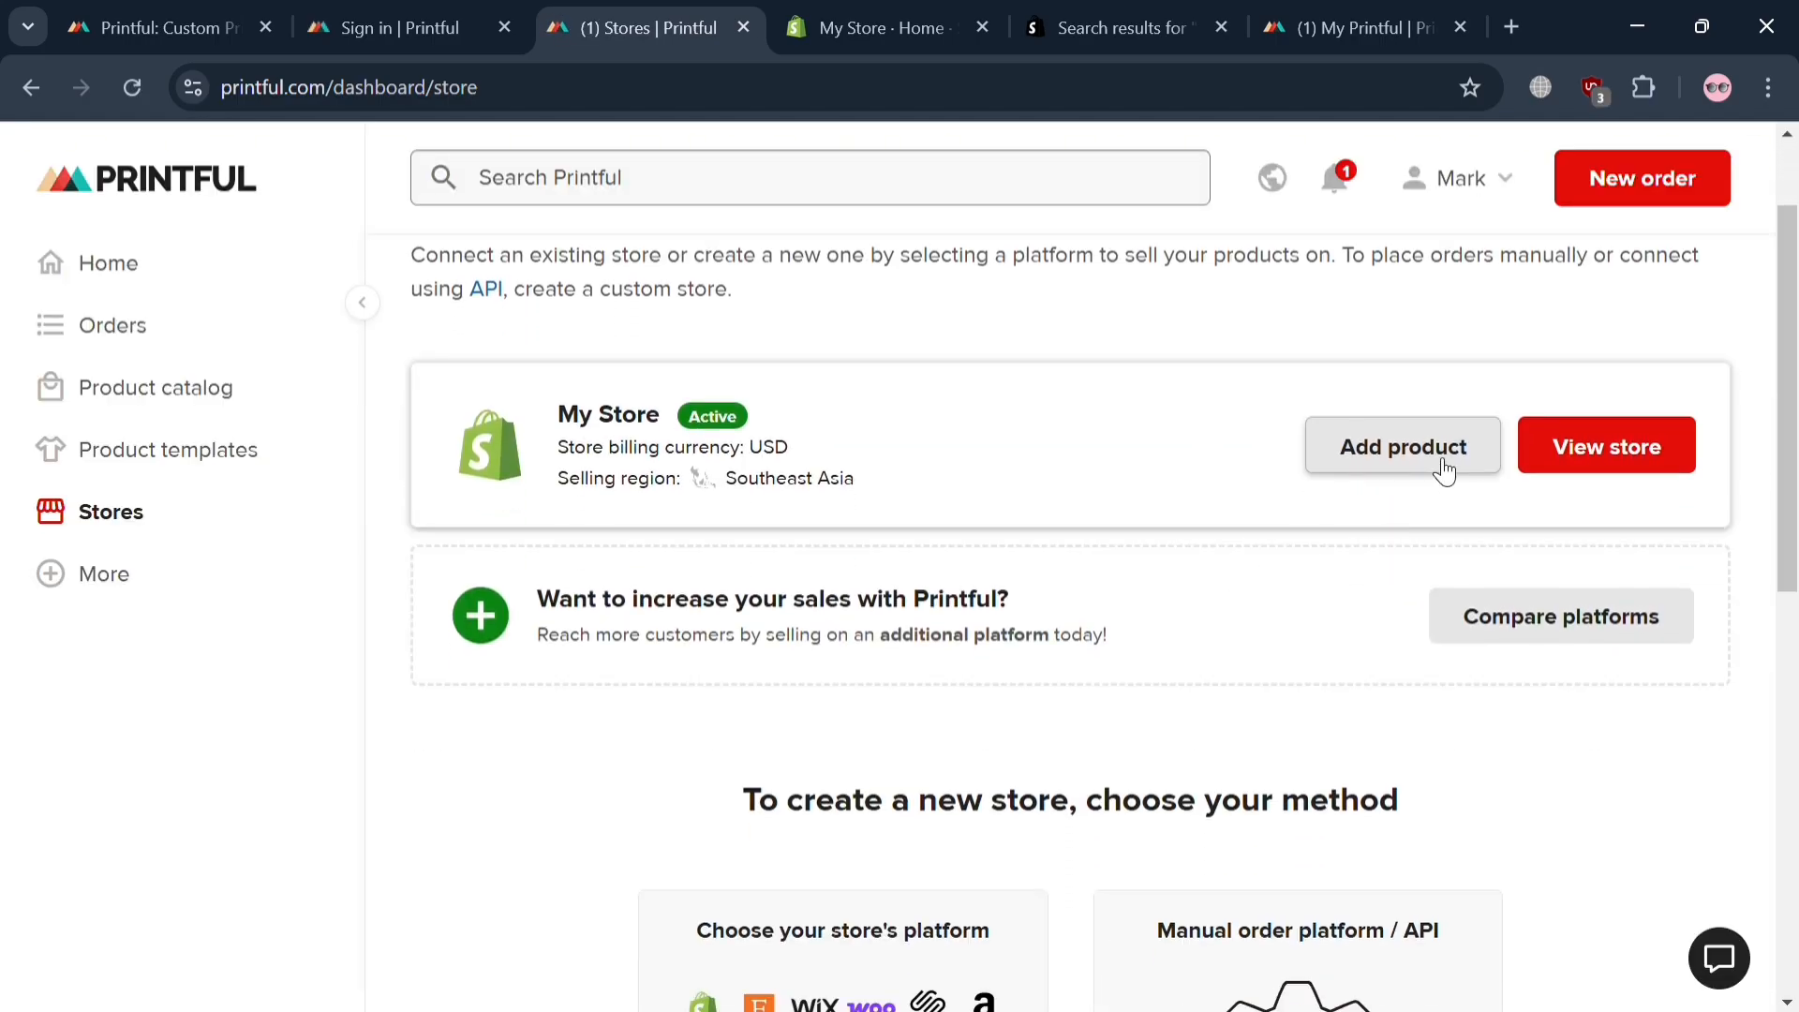
pyautogui.scroll(-4, 1490, 455)
pyautogui.scroll(6, 1593, 497)
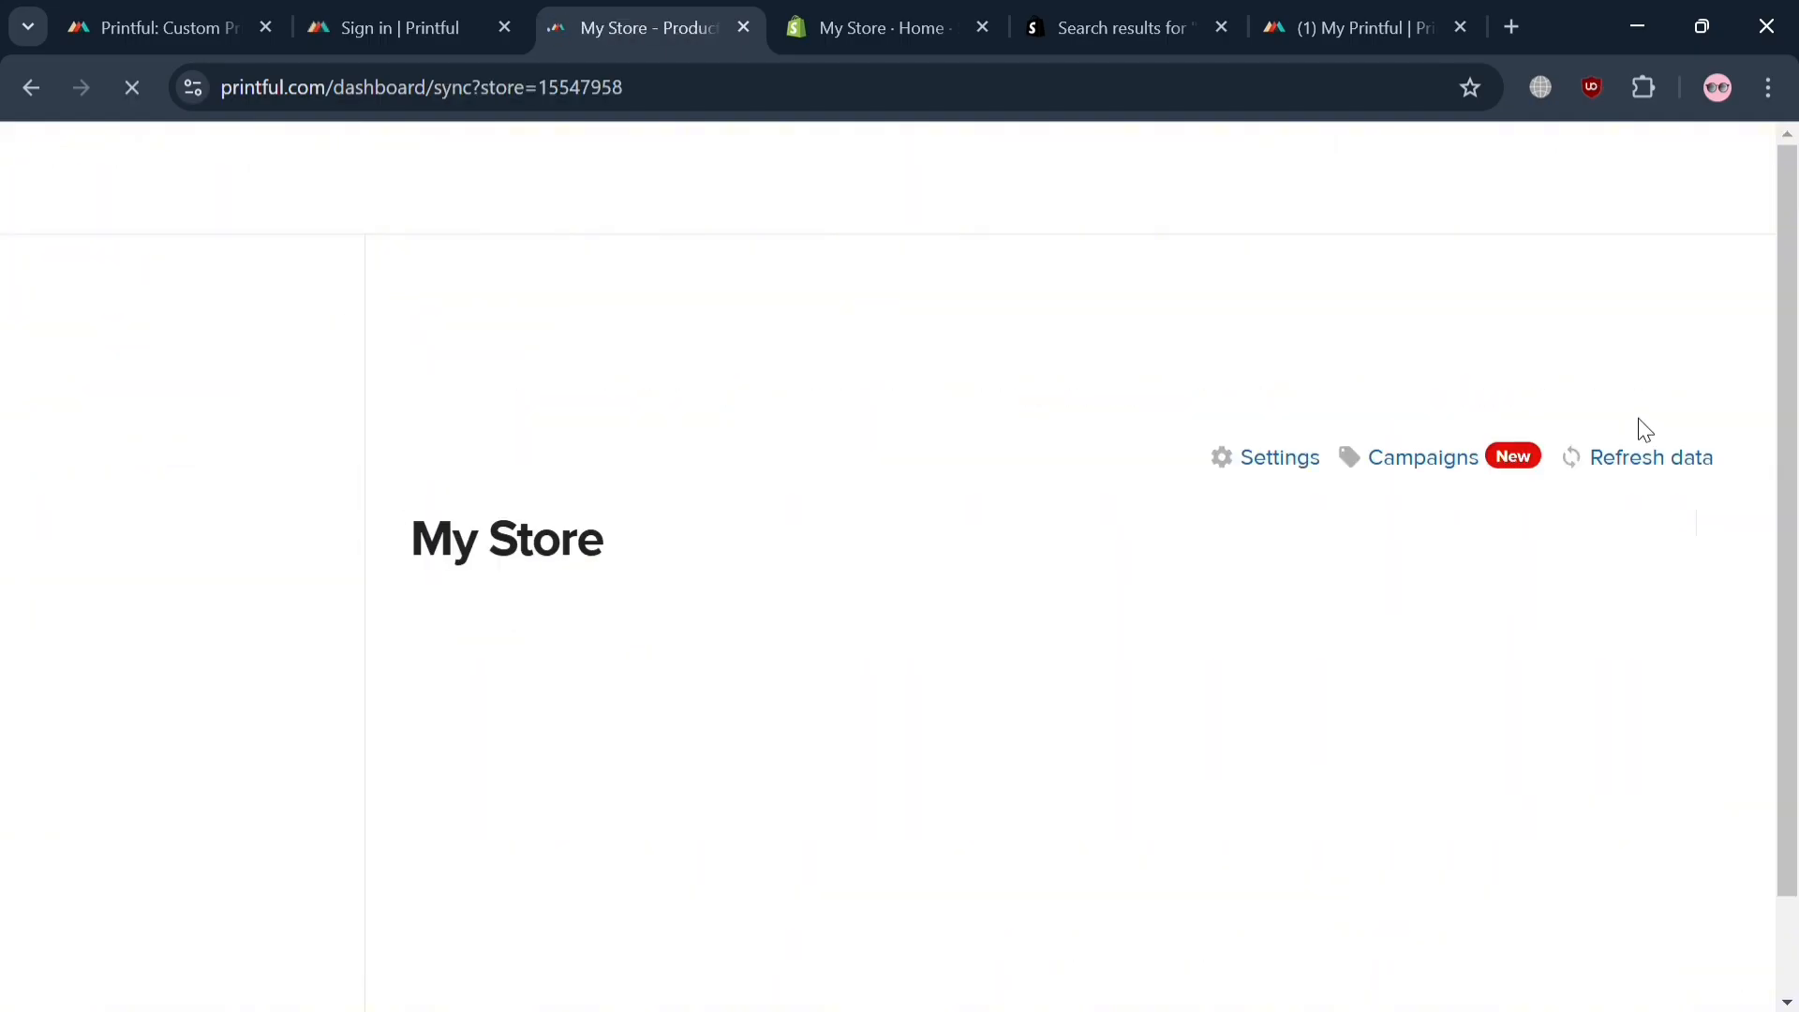
# - Review the list of synced products on the My Store page
pyautogui.scroll(-2, 886, 890)
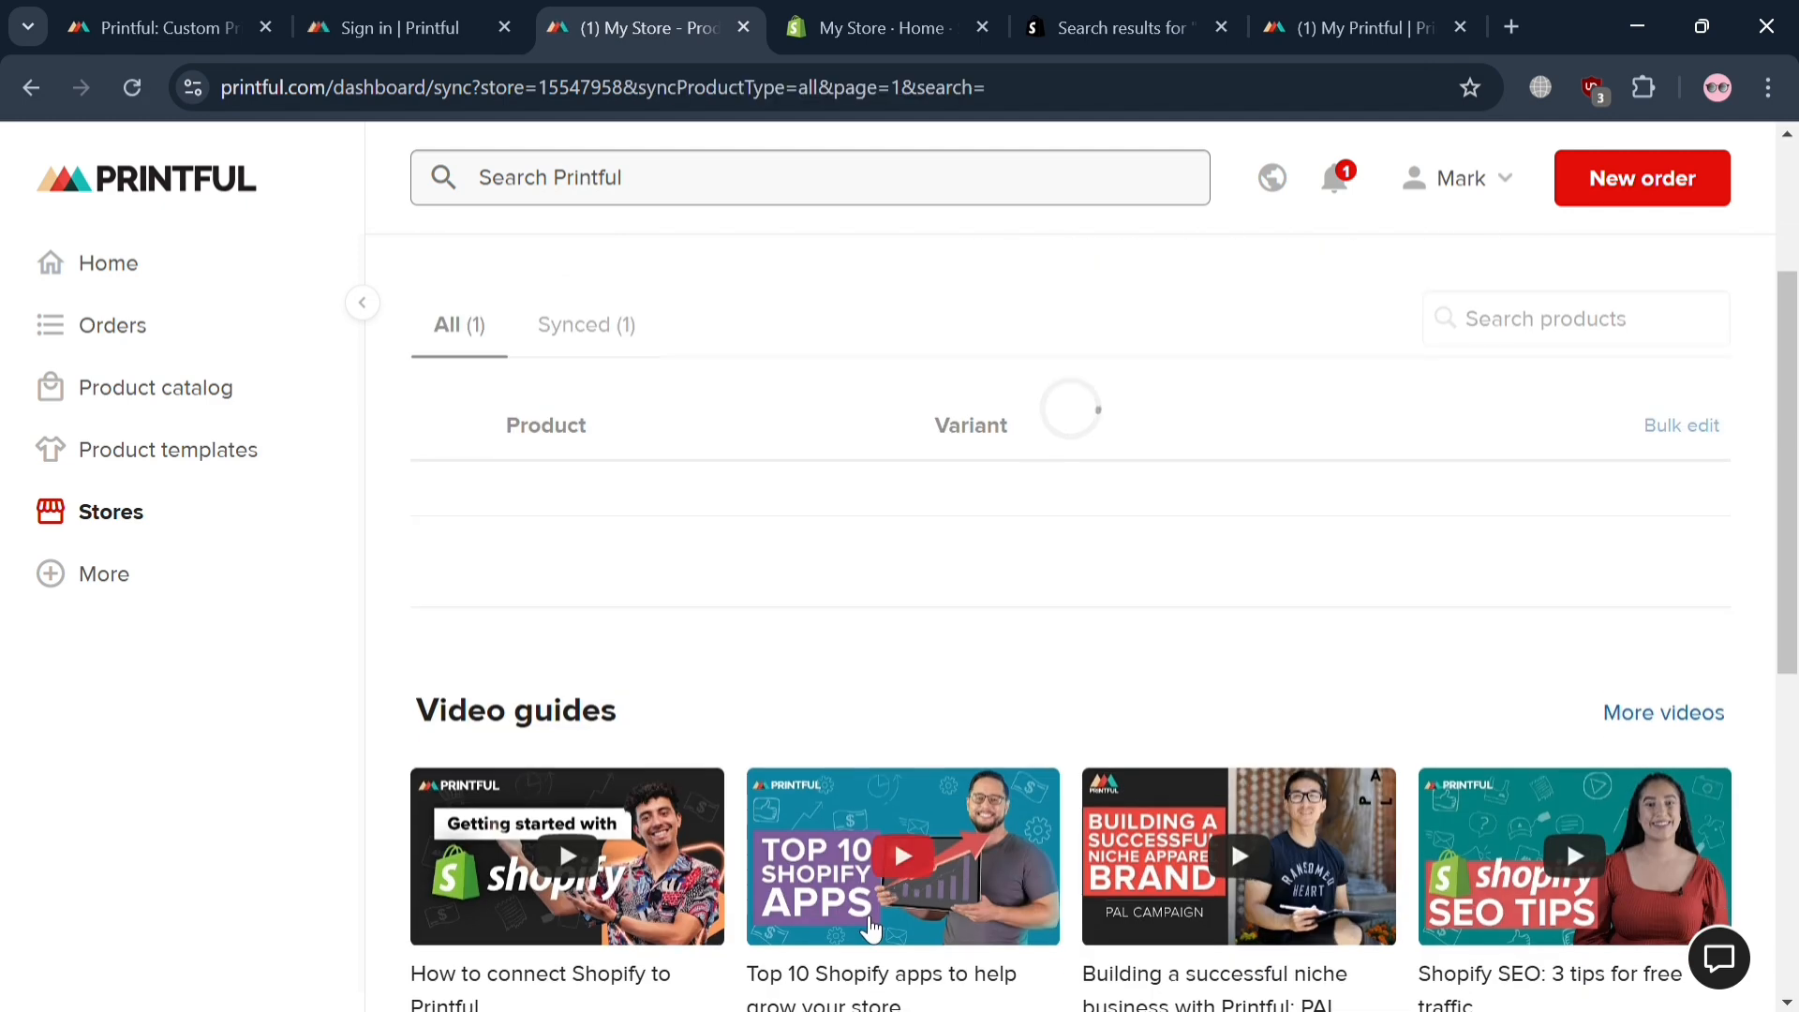
pyautogui.scroll(1, 864, 919)
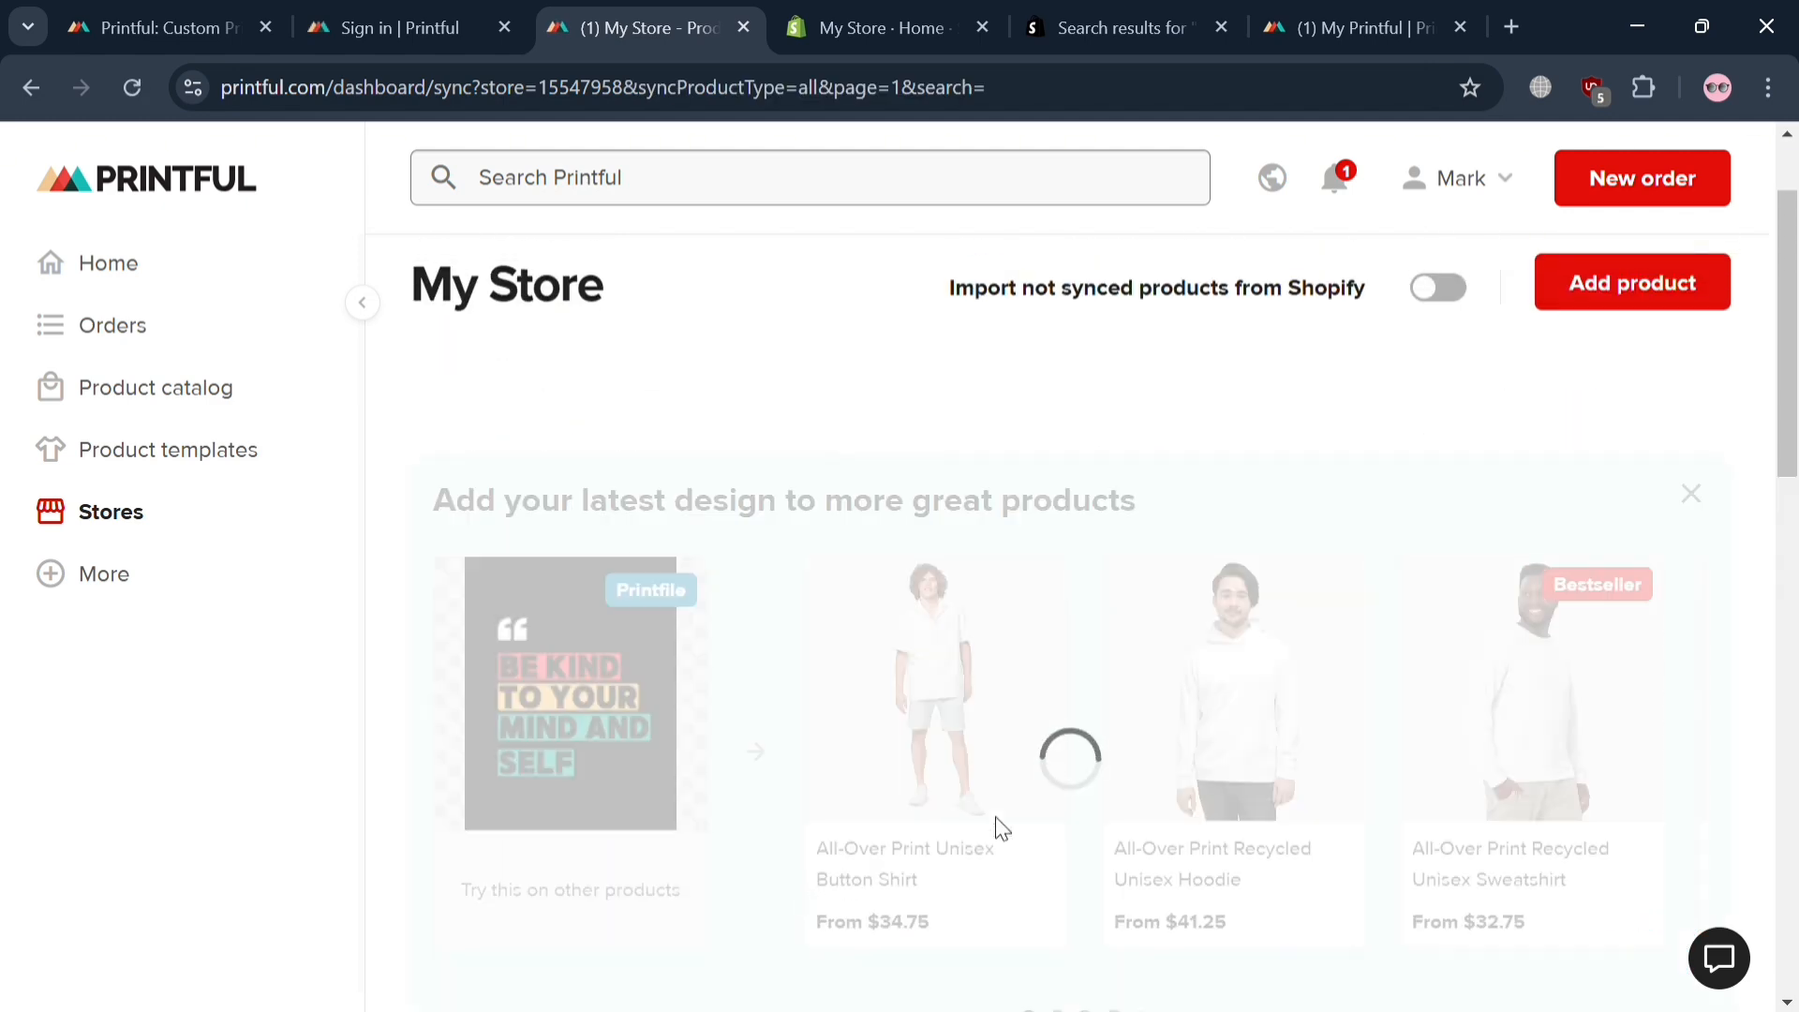
pyautogui.scroll(-5, 816, 736)
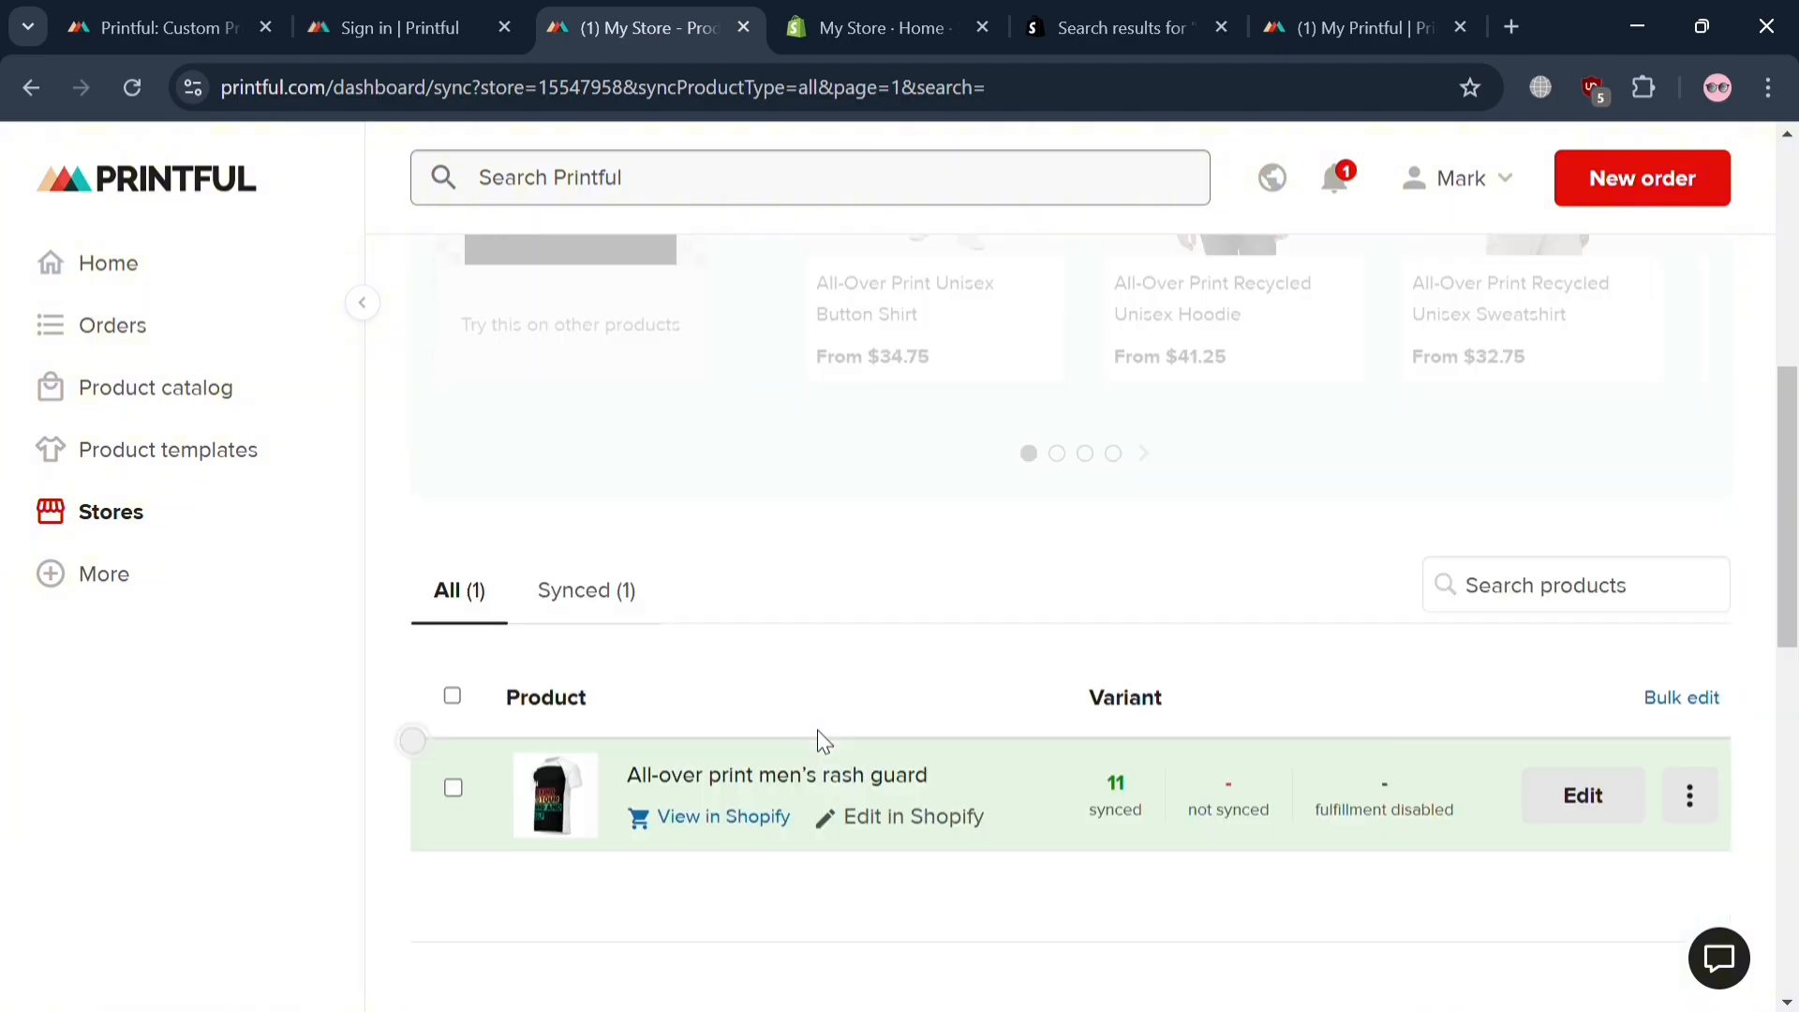
# - Switch to the Shopify admin and open the "All-over print men's rash guard" product from the product list
pyautogui.click(862, 17)
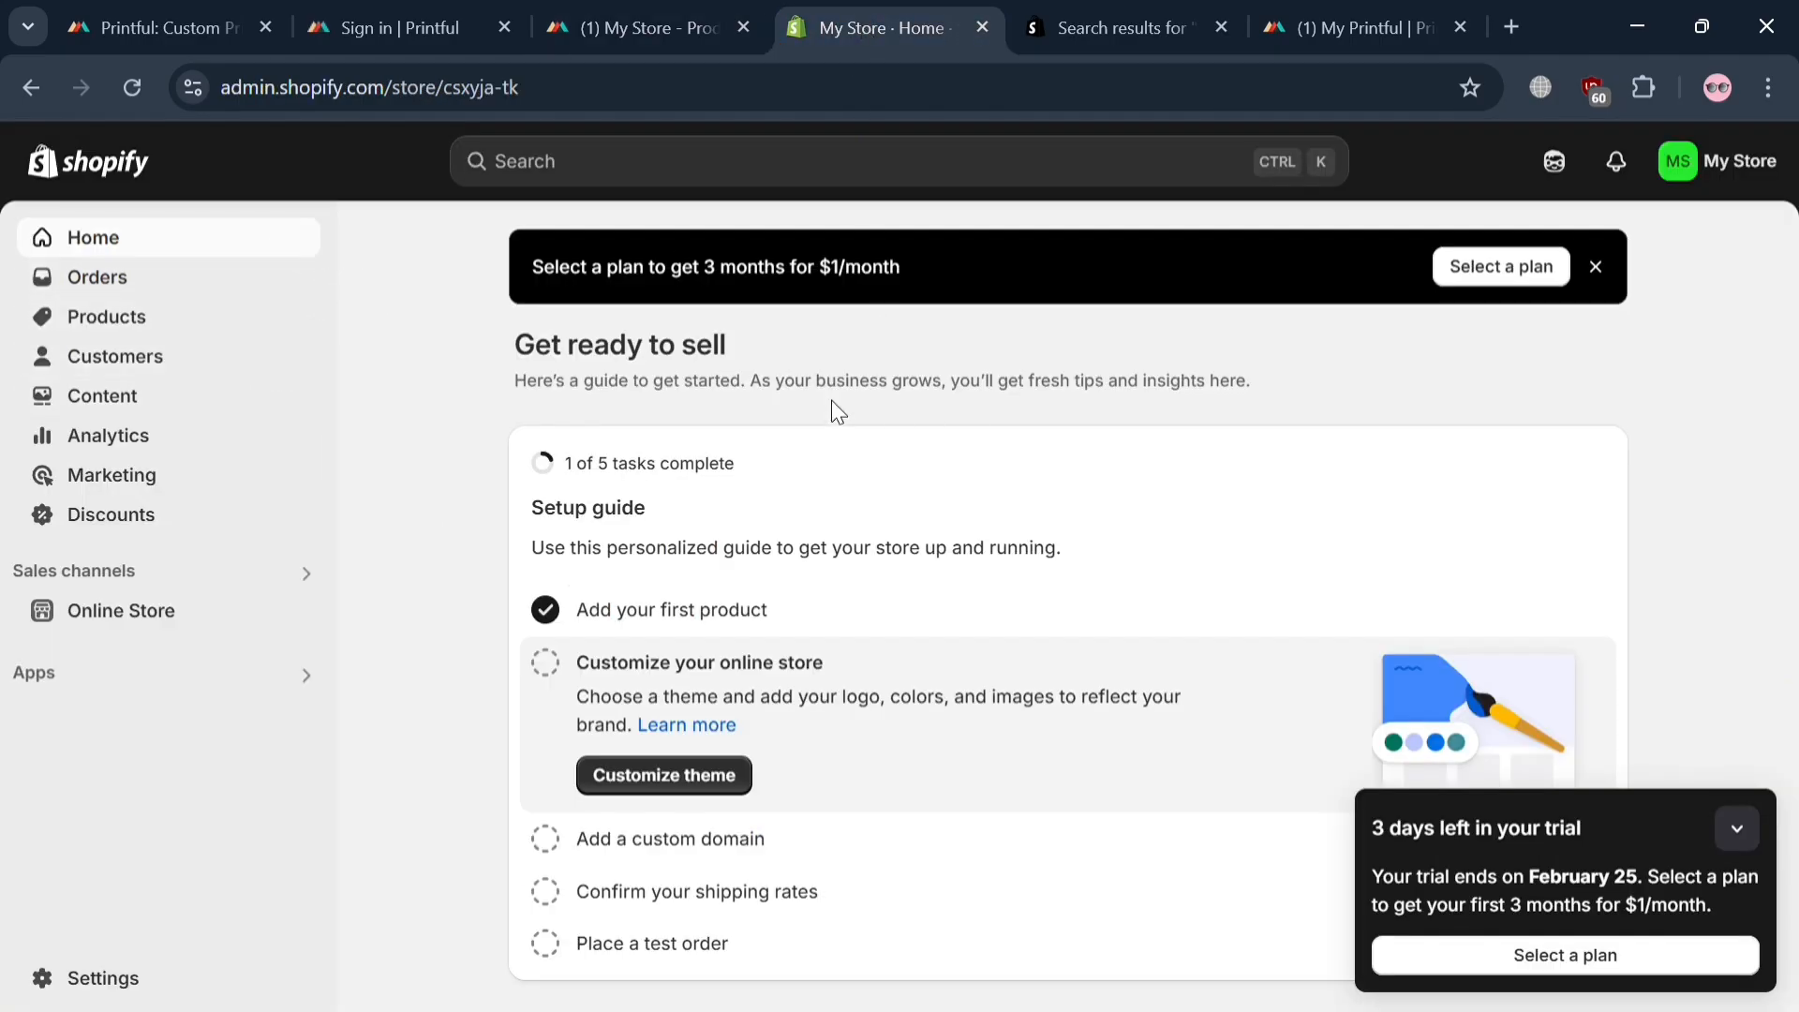
pyautogui.click(208, 328)
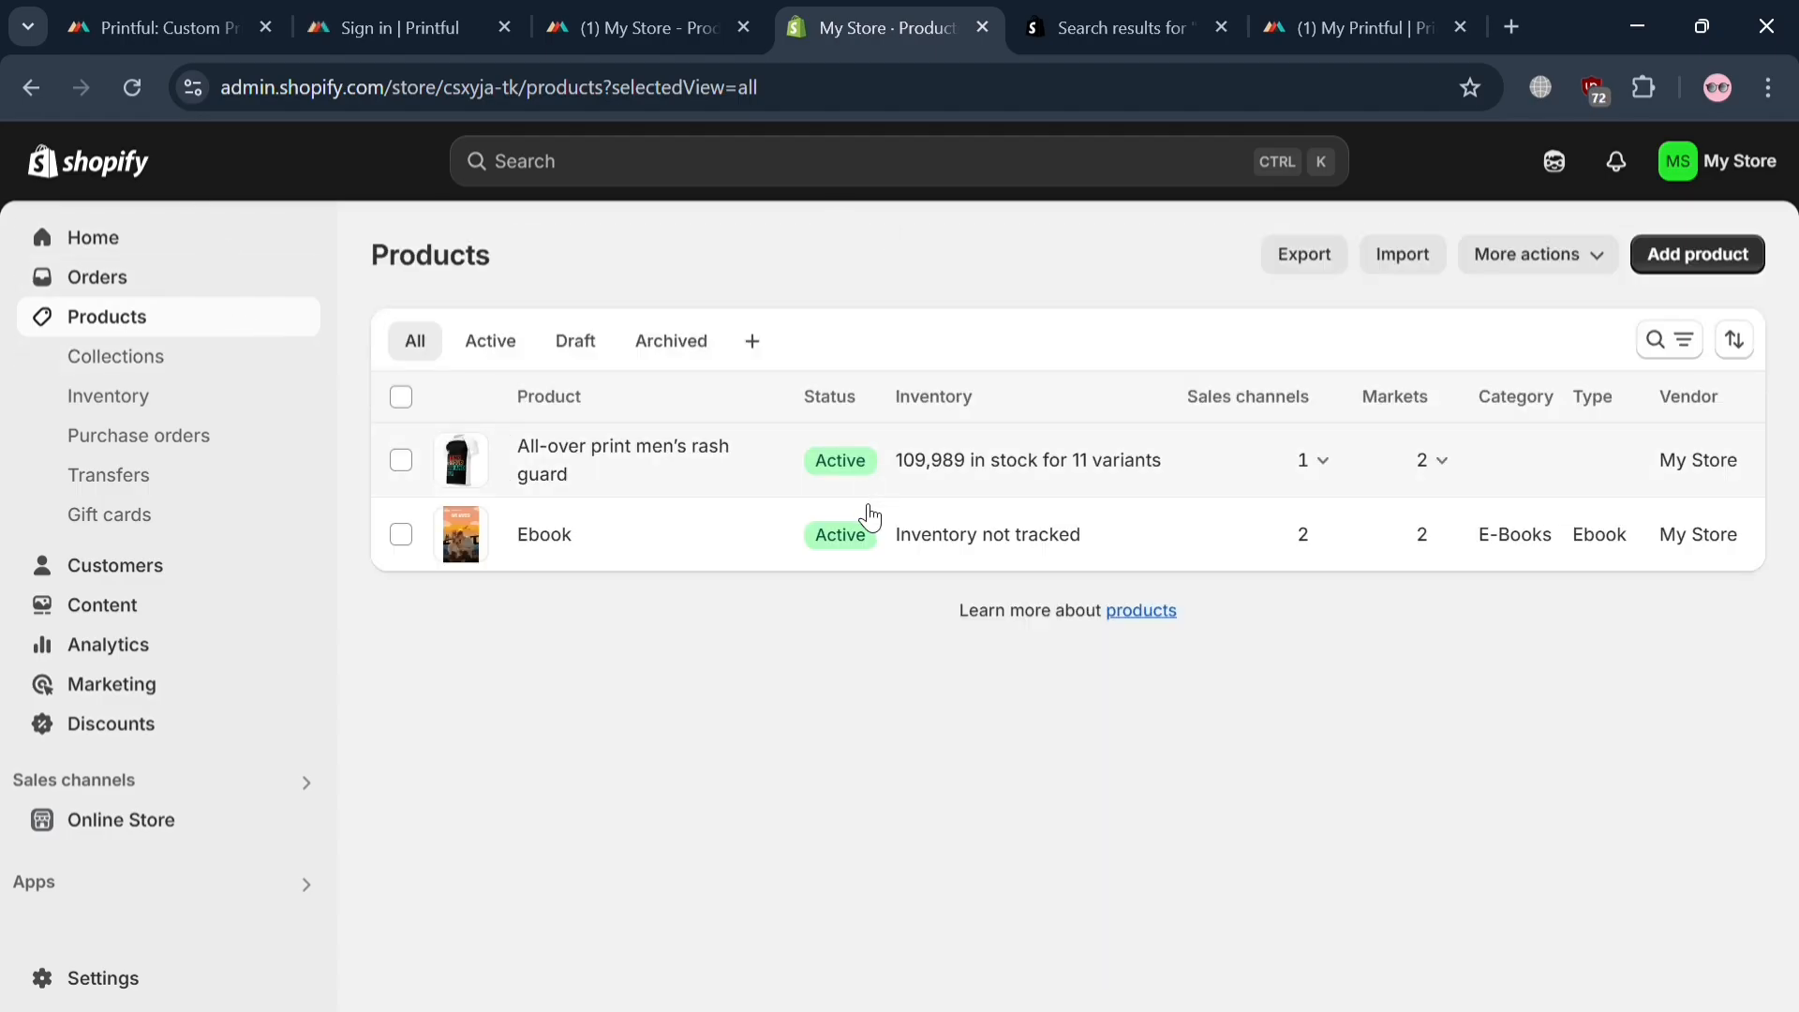
pyautogui.click(671, 468)
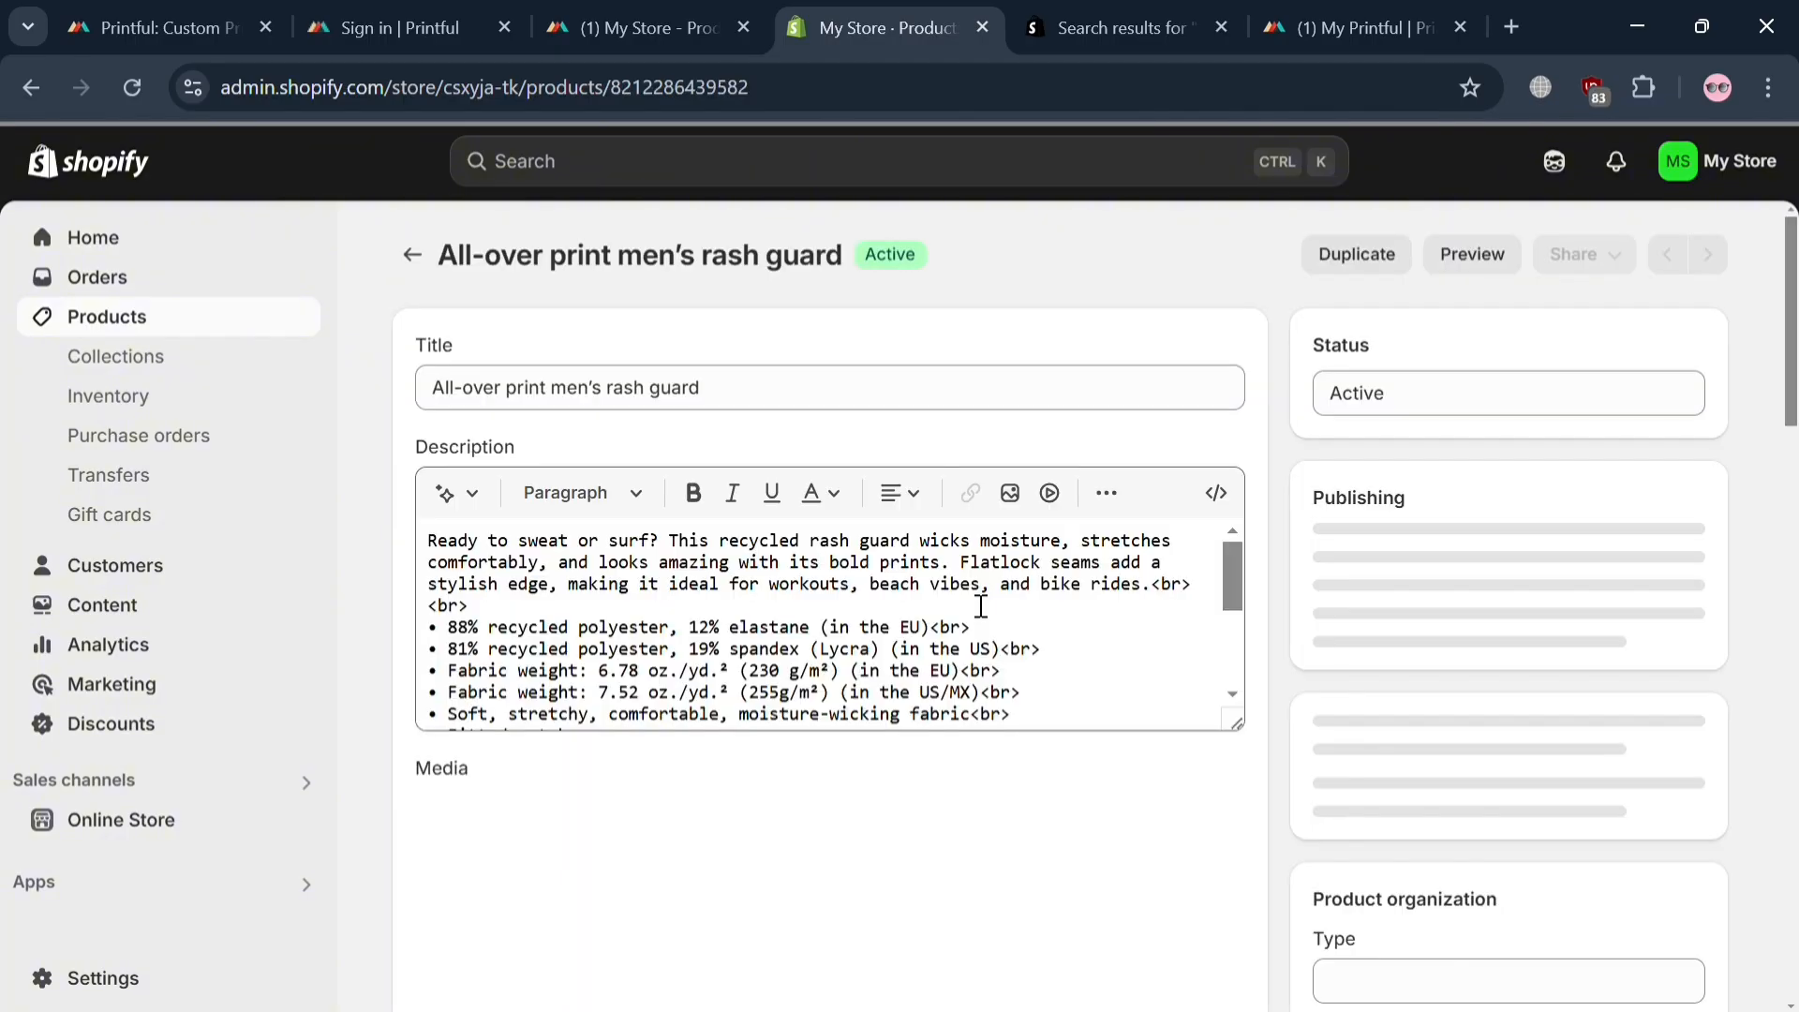
# - Review the rash guard's description, media, category and variants in Shopify and return to the product list
pyautogui.scroll(-1, 980, 604)
pyautogui.scroll(-1, 981, 604)
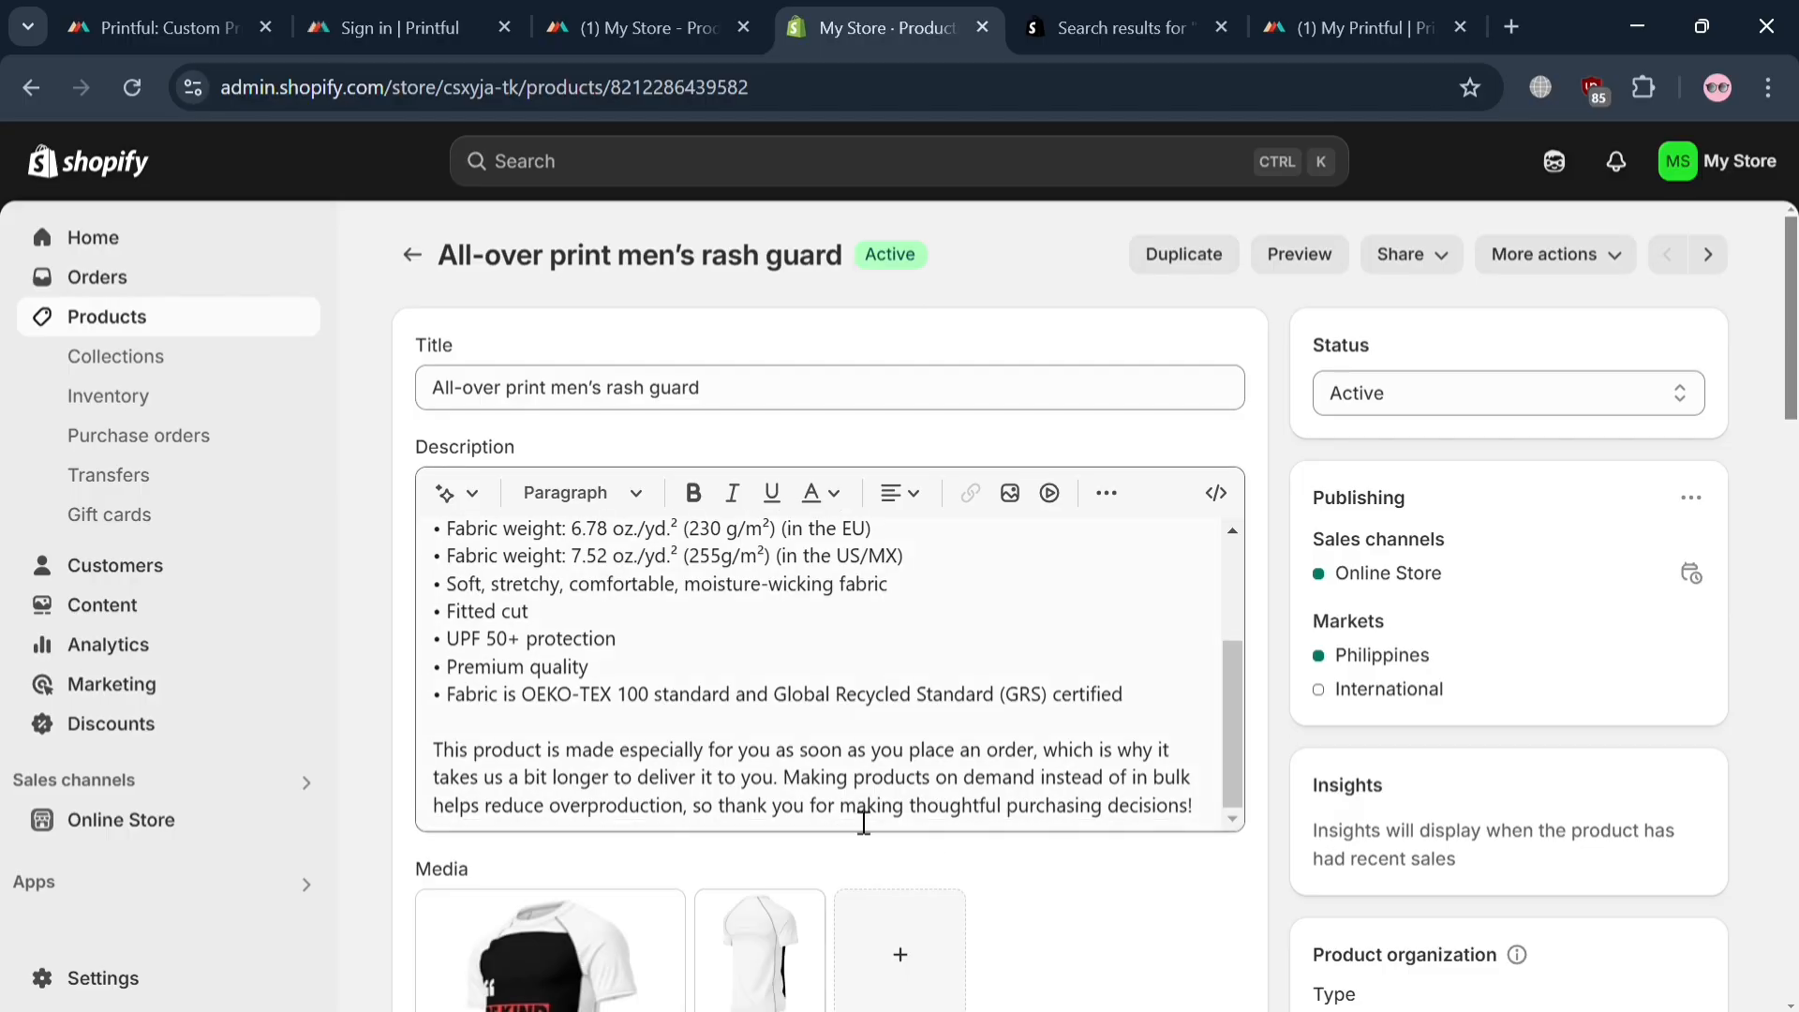
pyautogui.scroll(-6, 863, 819)
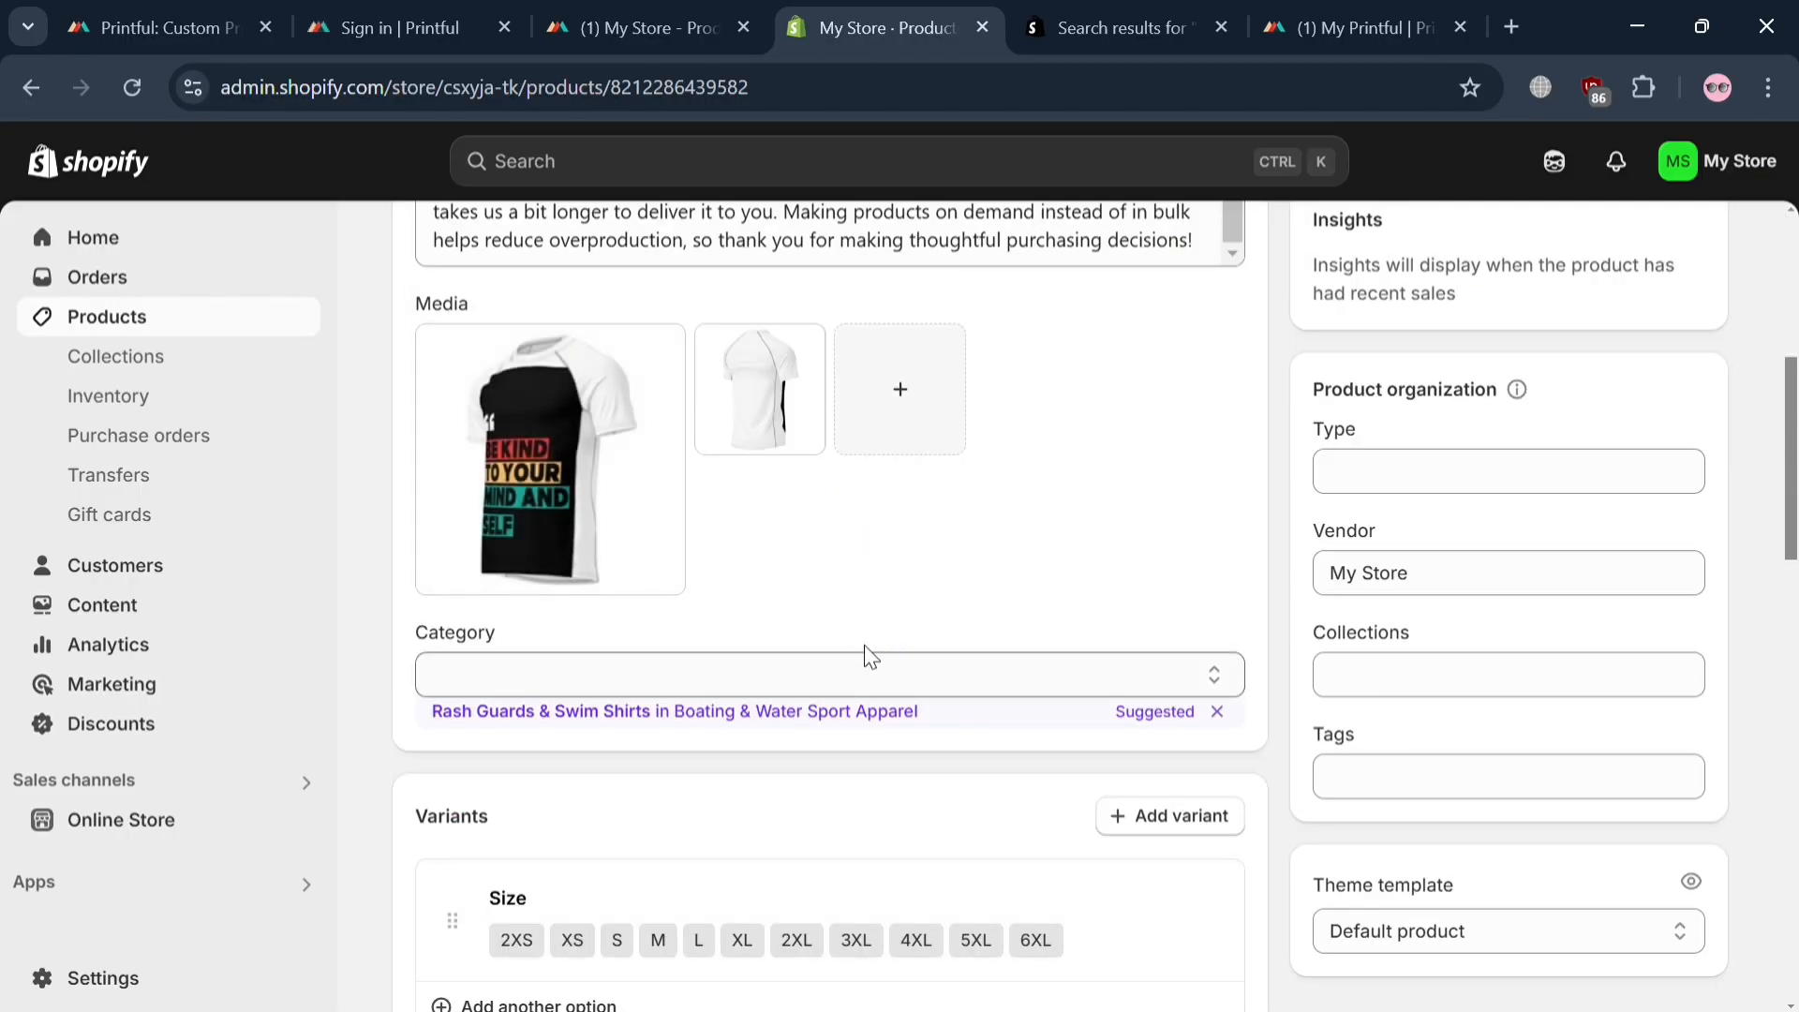
pyautogui.scroll(6, 871, 656)
pyautogui.scroll(3, 883, 659)
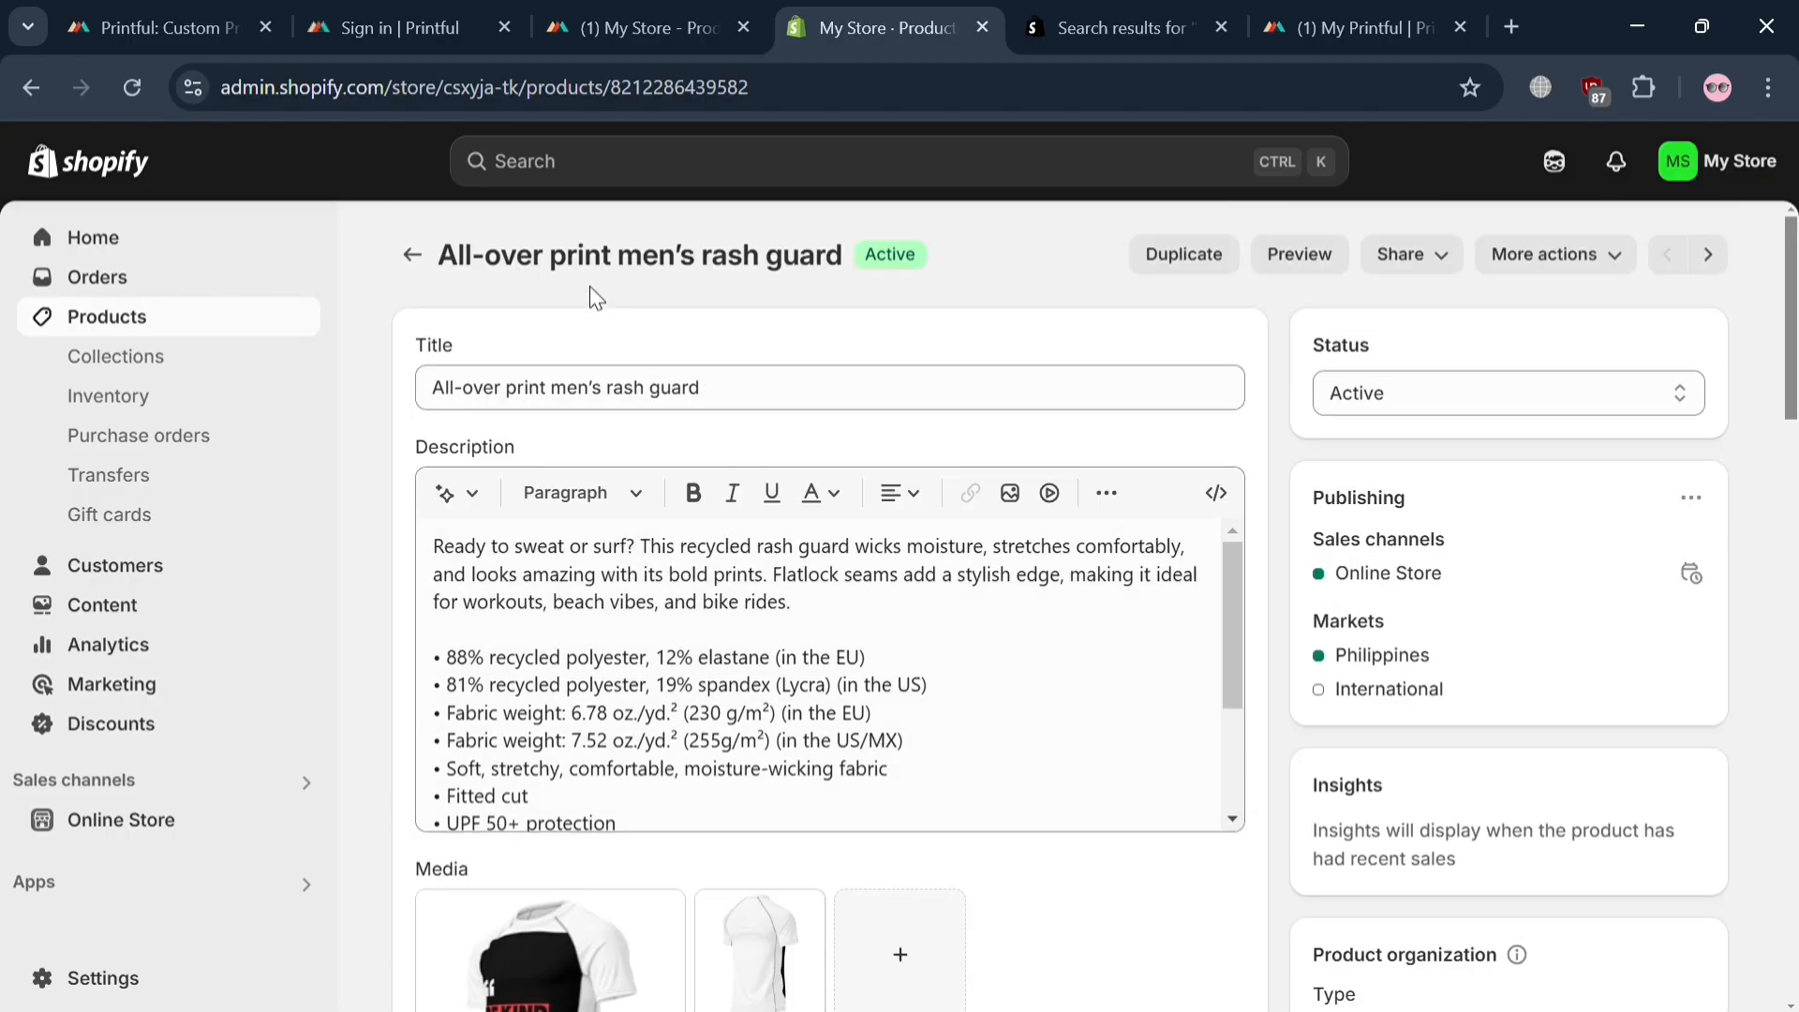
pyautogui.click(412, 254)
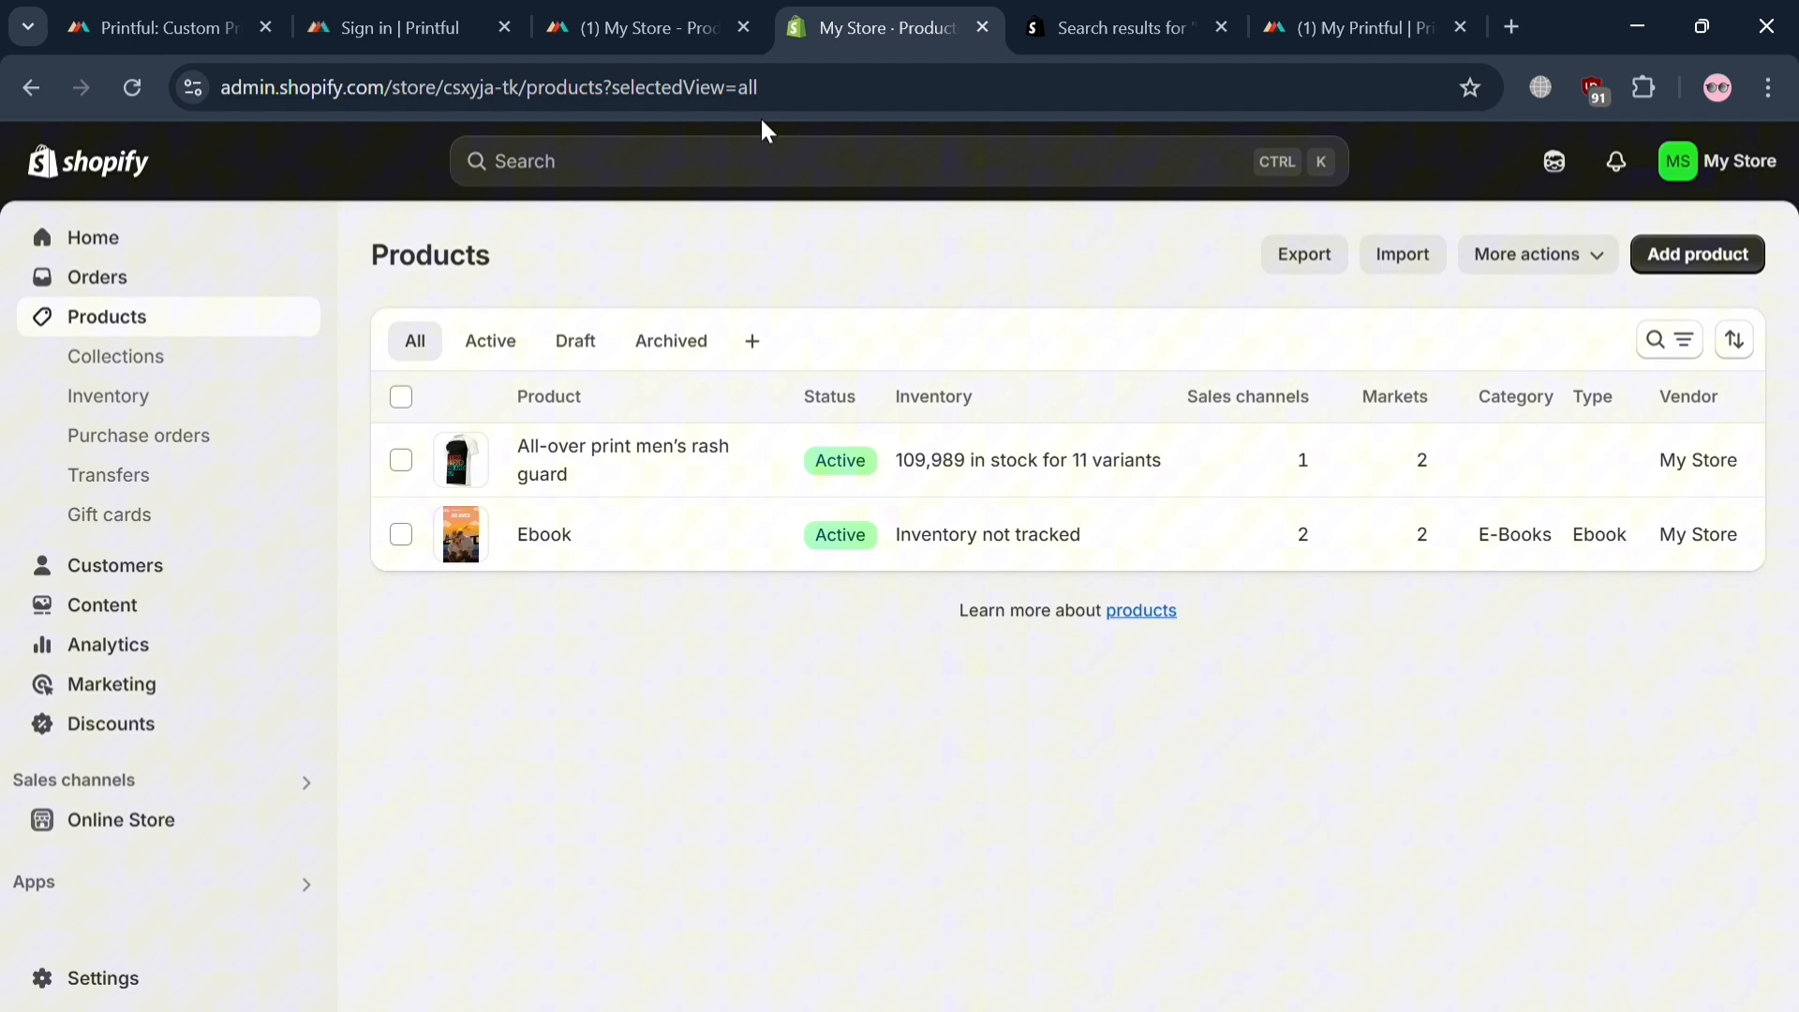
# - Switch back to Printful and open the "All-over print men's rash guard" product for editing
pyautogui.click(623, 28)
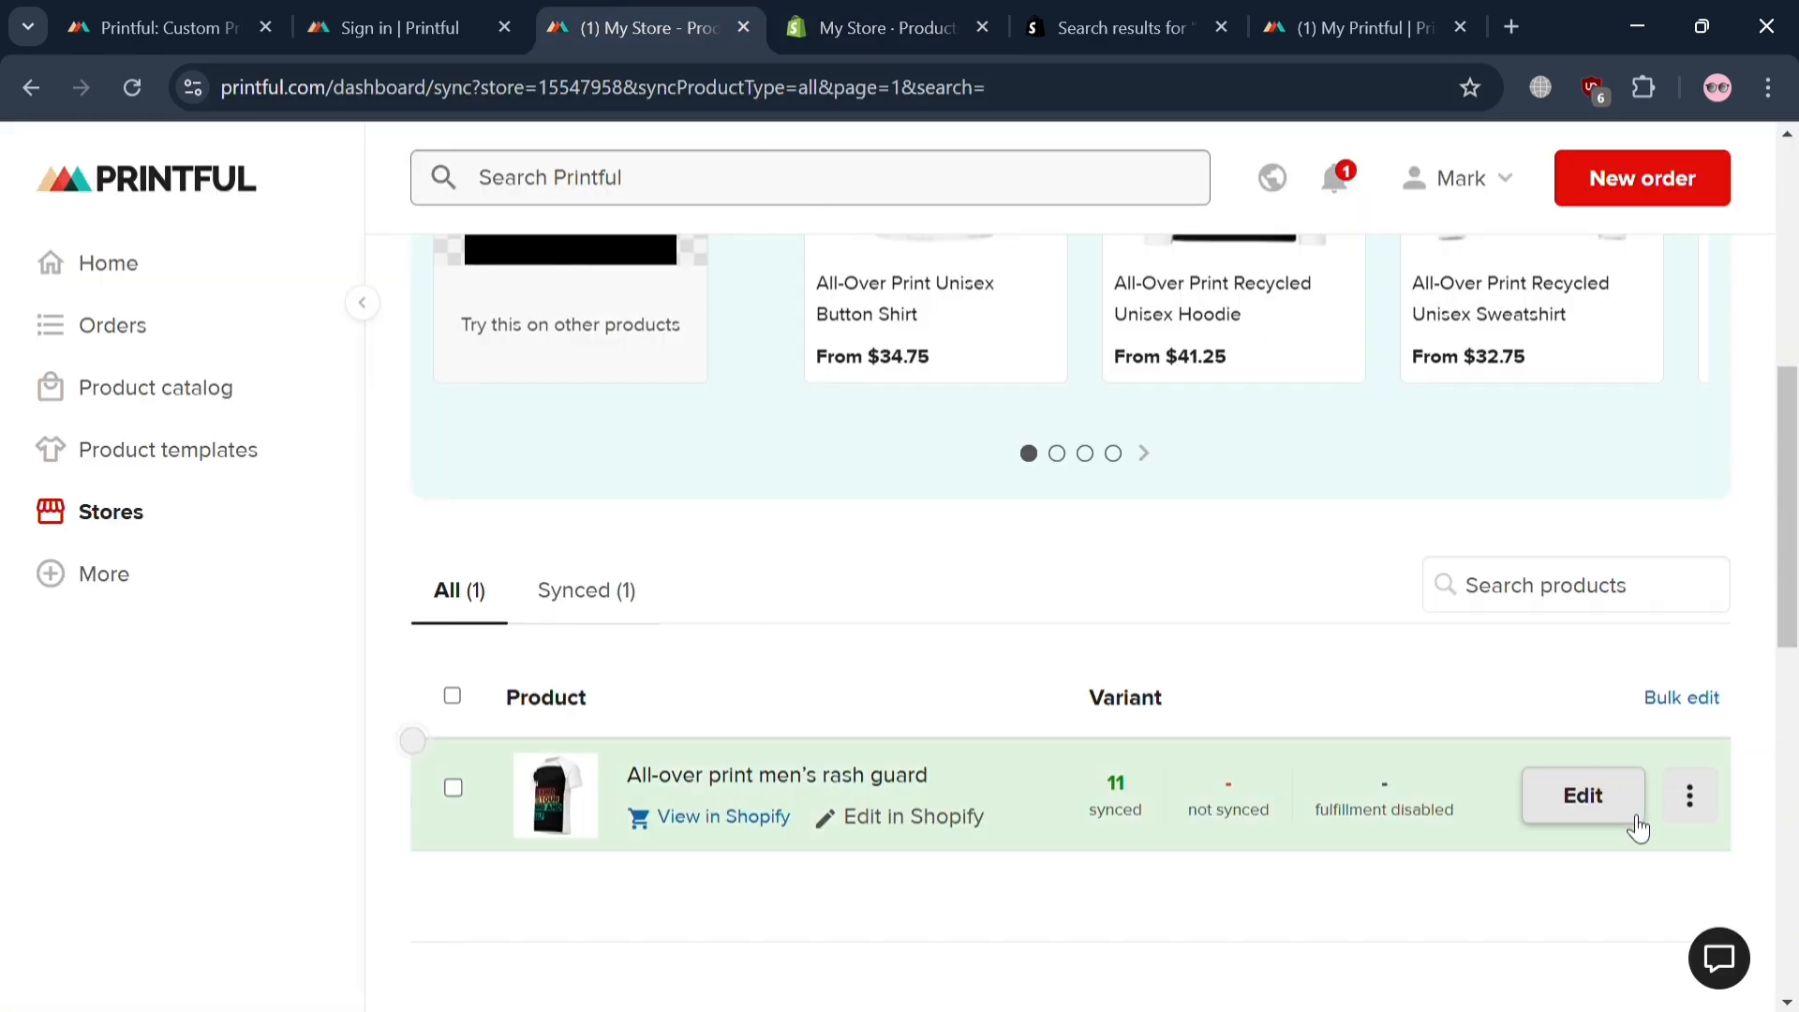
pyautogui.click(1690, 812)
pyautogui.scroll(-3, 1335, 947)
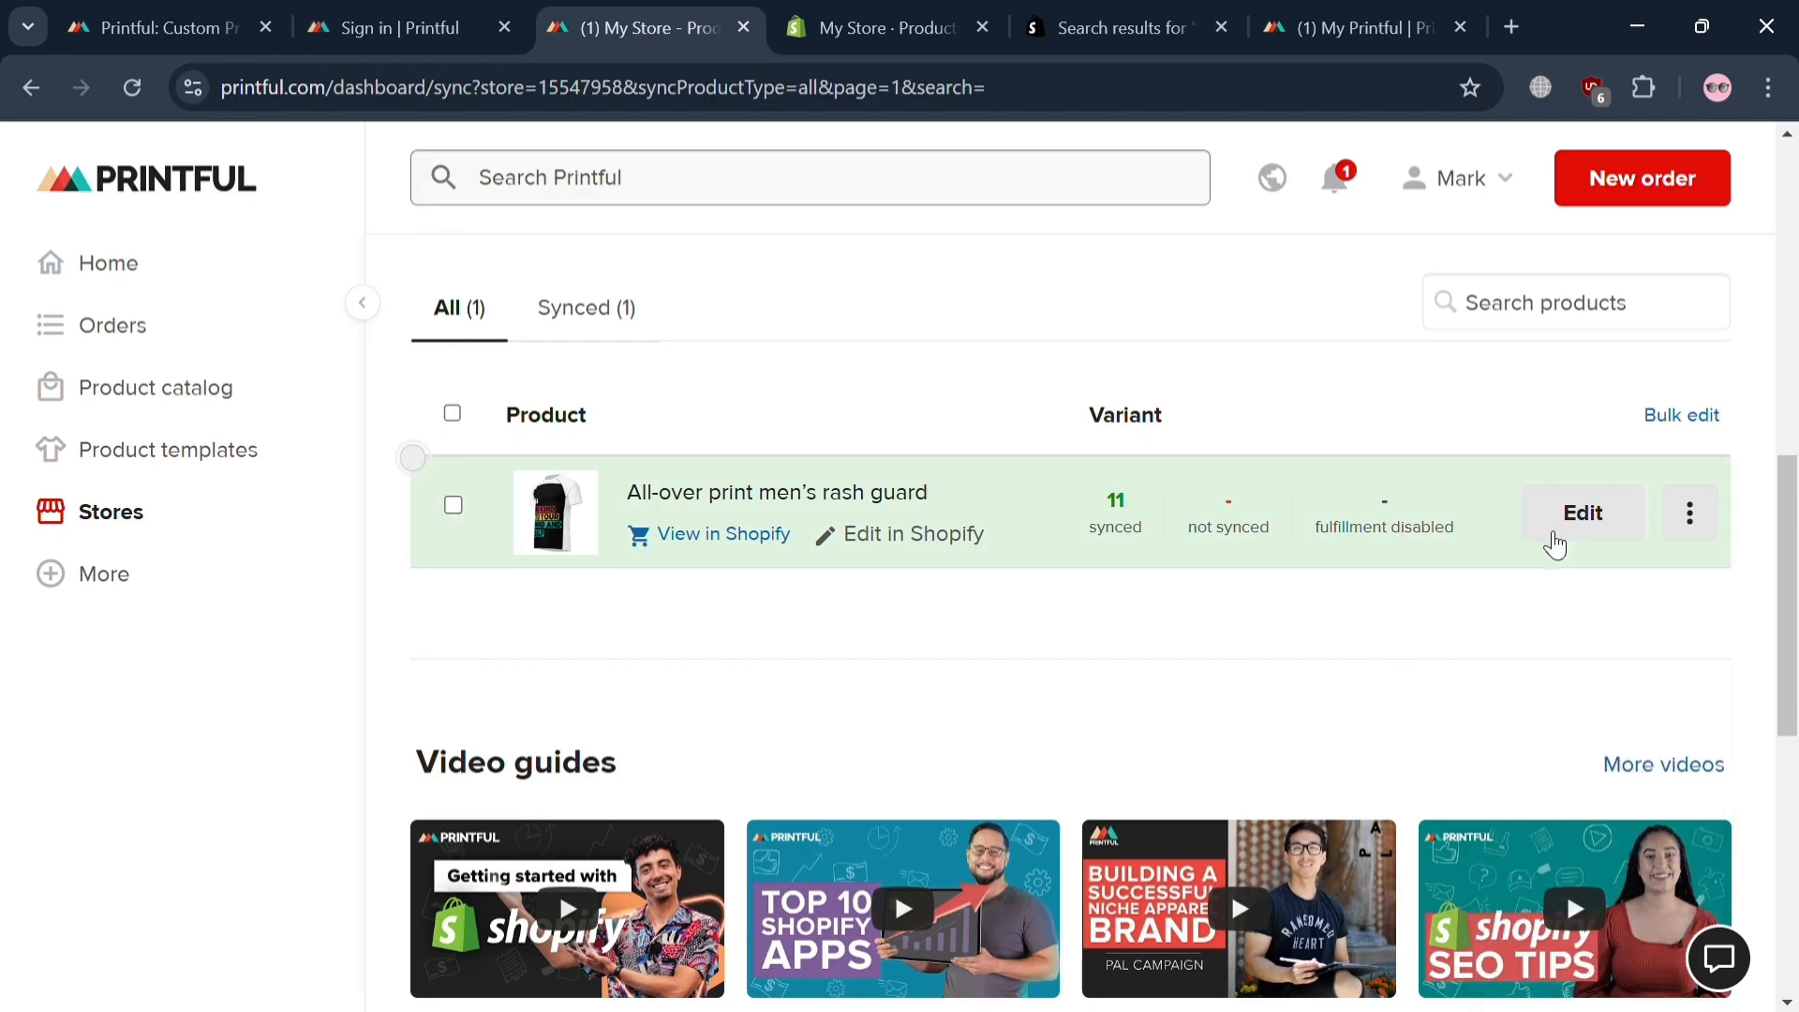
pyautogui.click(1558, 537)
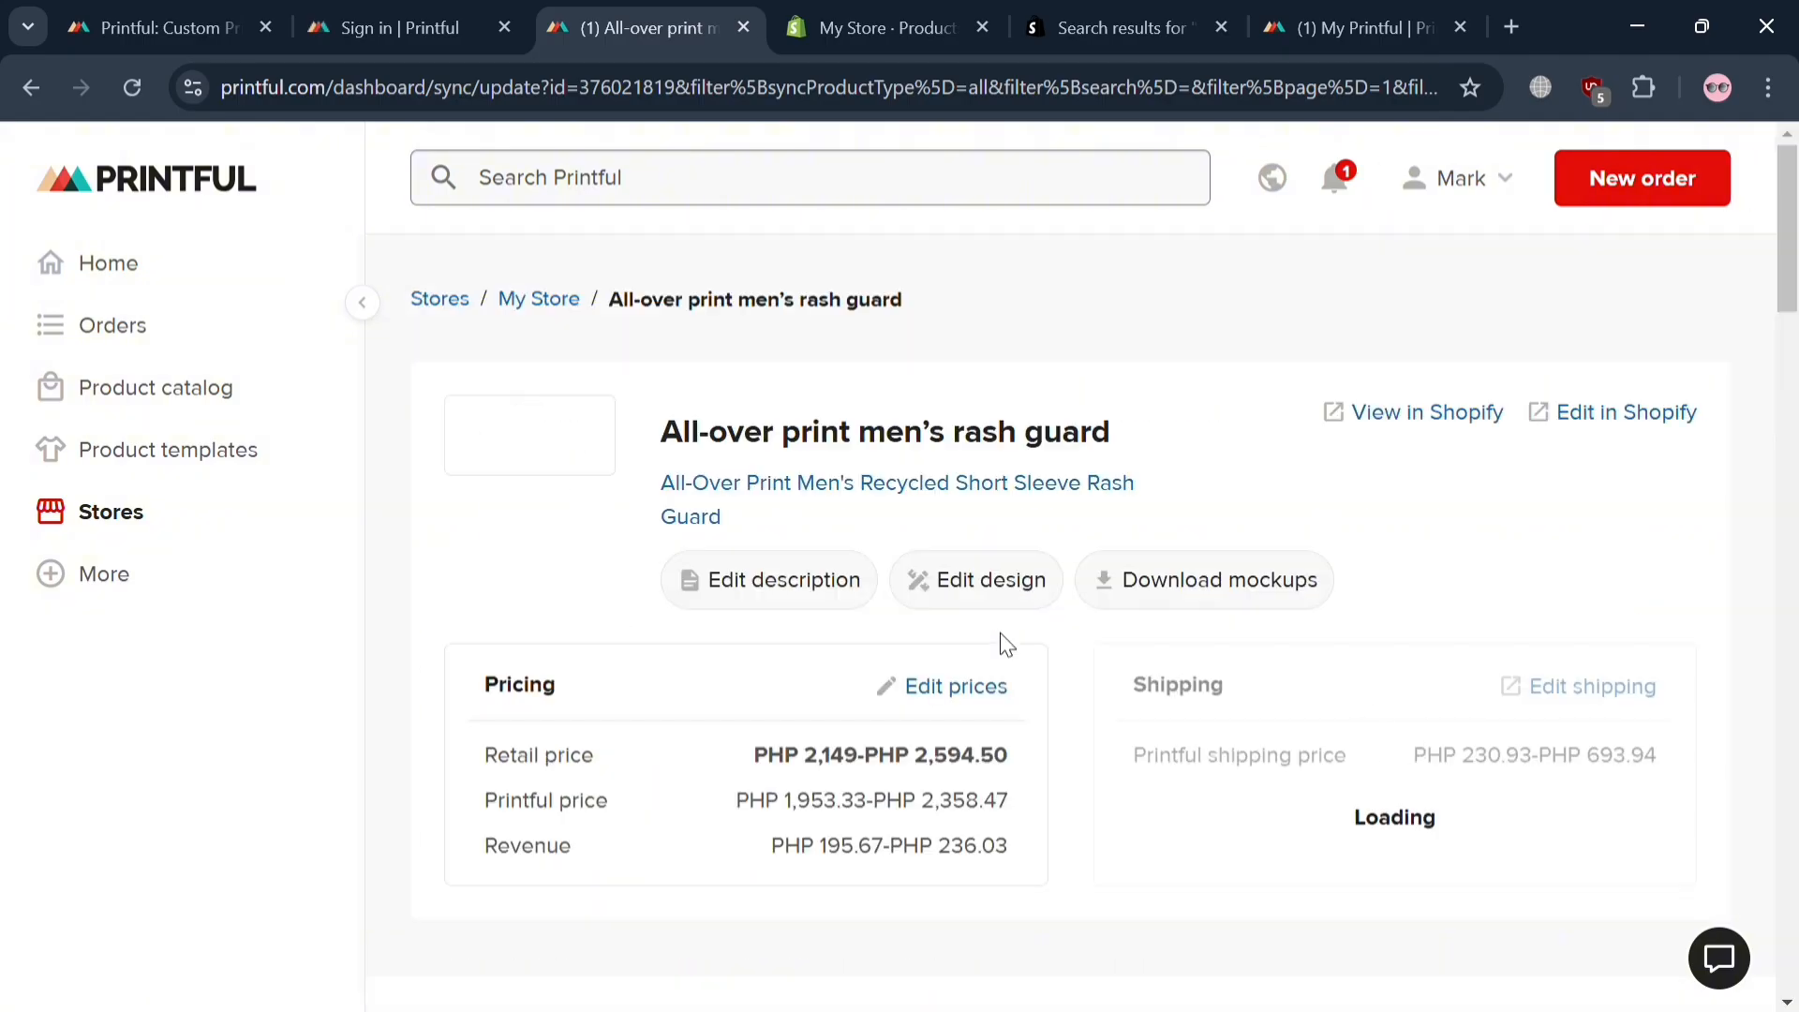
# - Open the rash guard's design for editing and proceed to mockups, accepting the empty back and sleeve placements
pyautogui.click(999, 585)
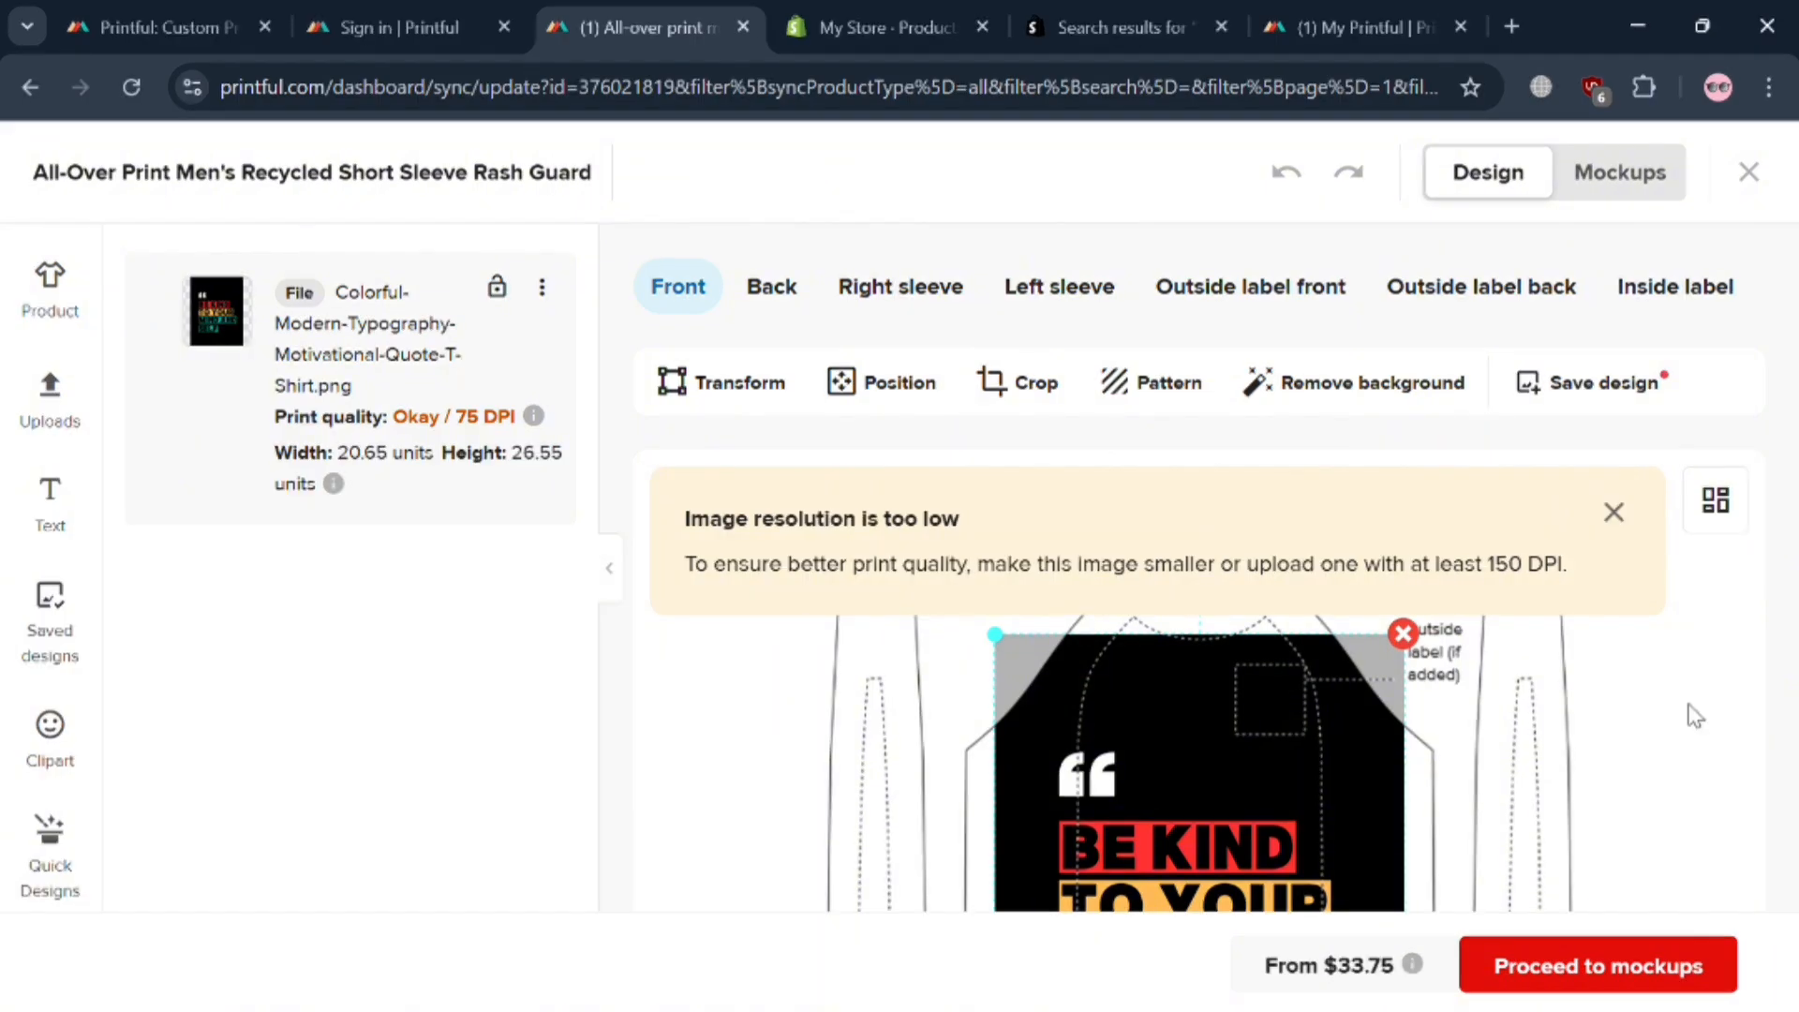
pyautogui.click(1645, 965)
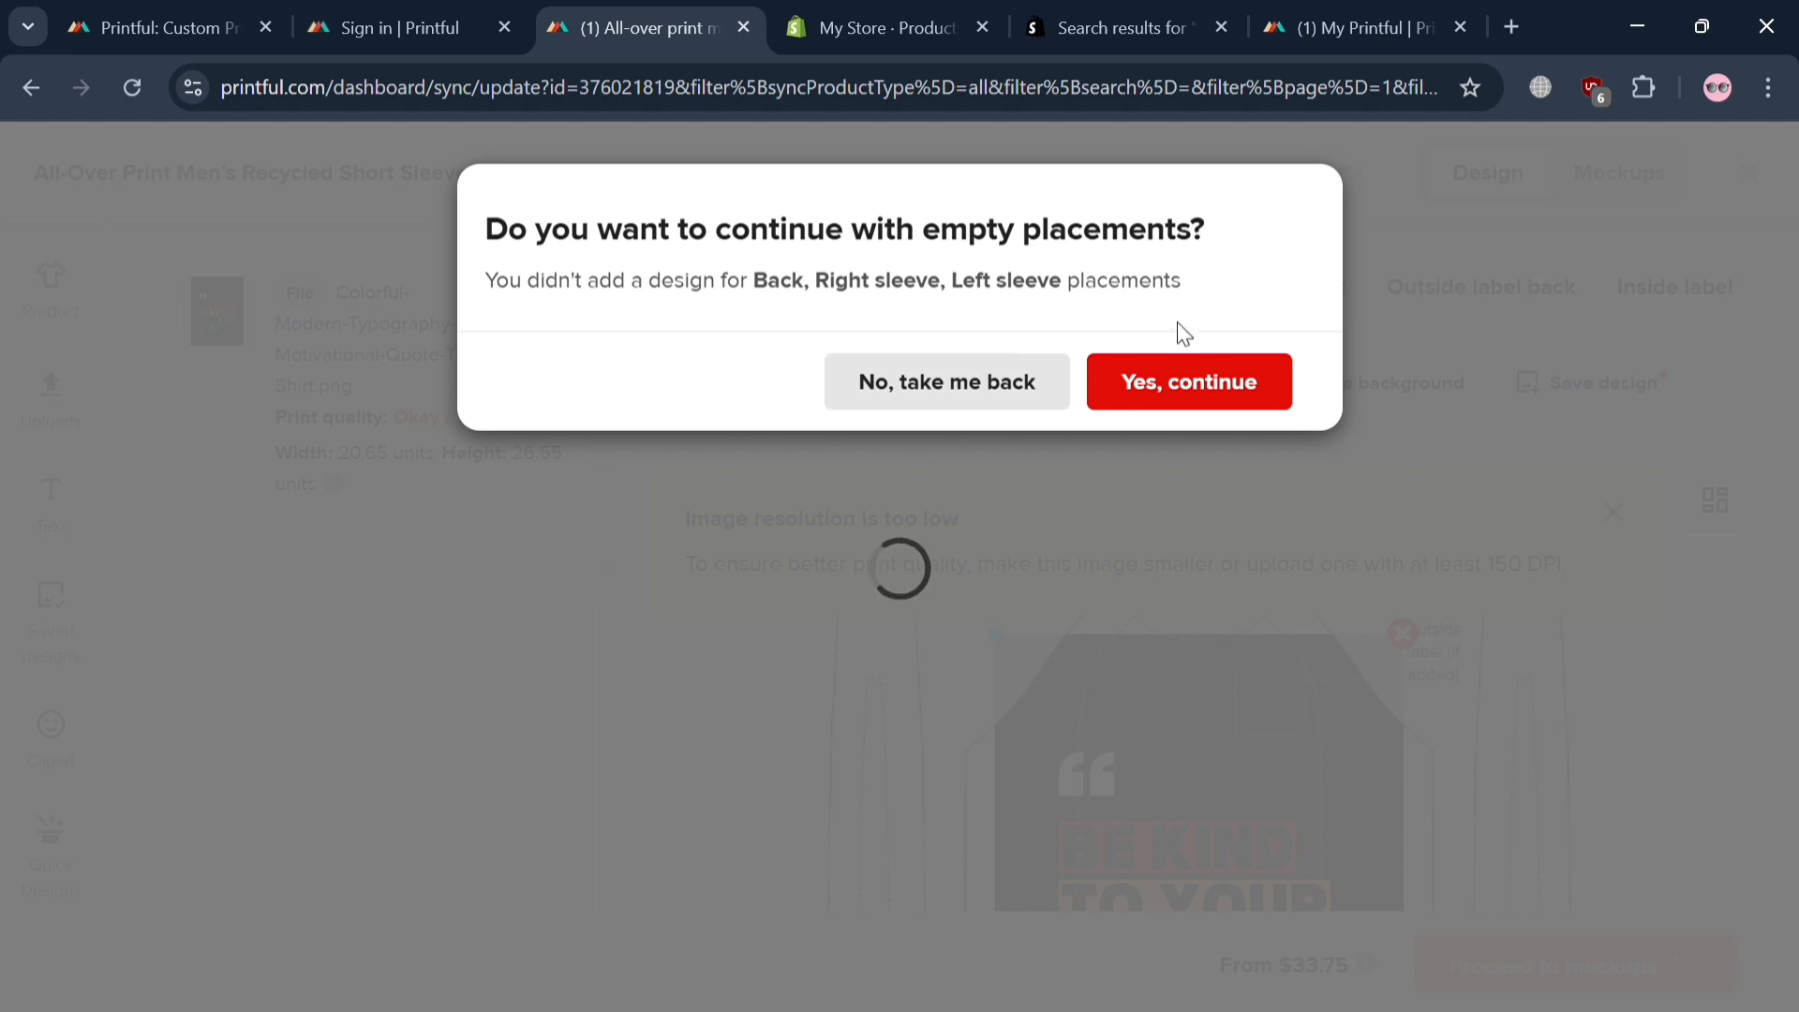
pyautogui.click(1153, 404)
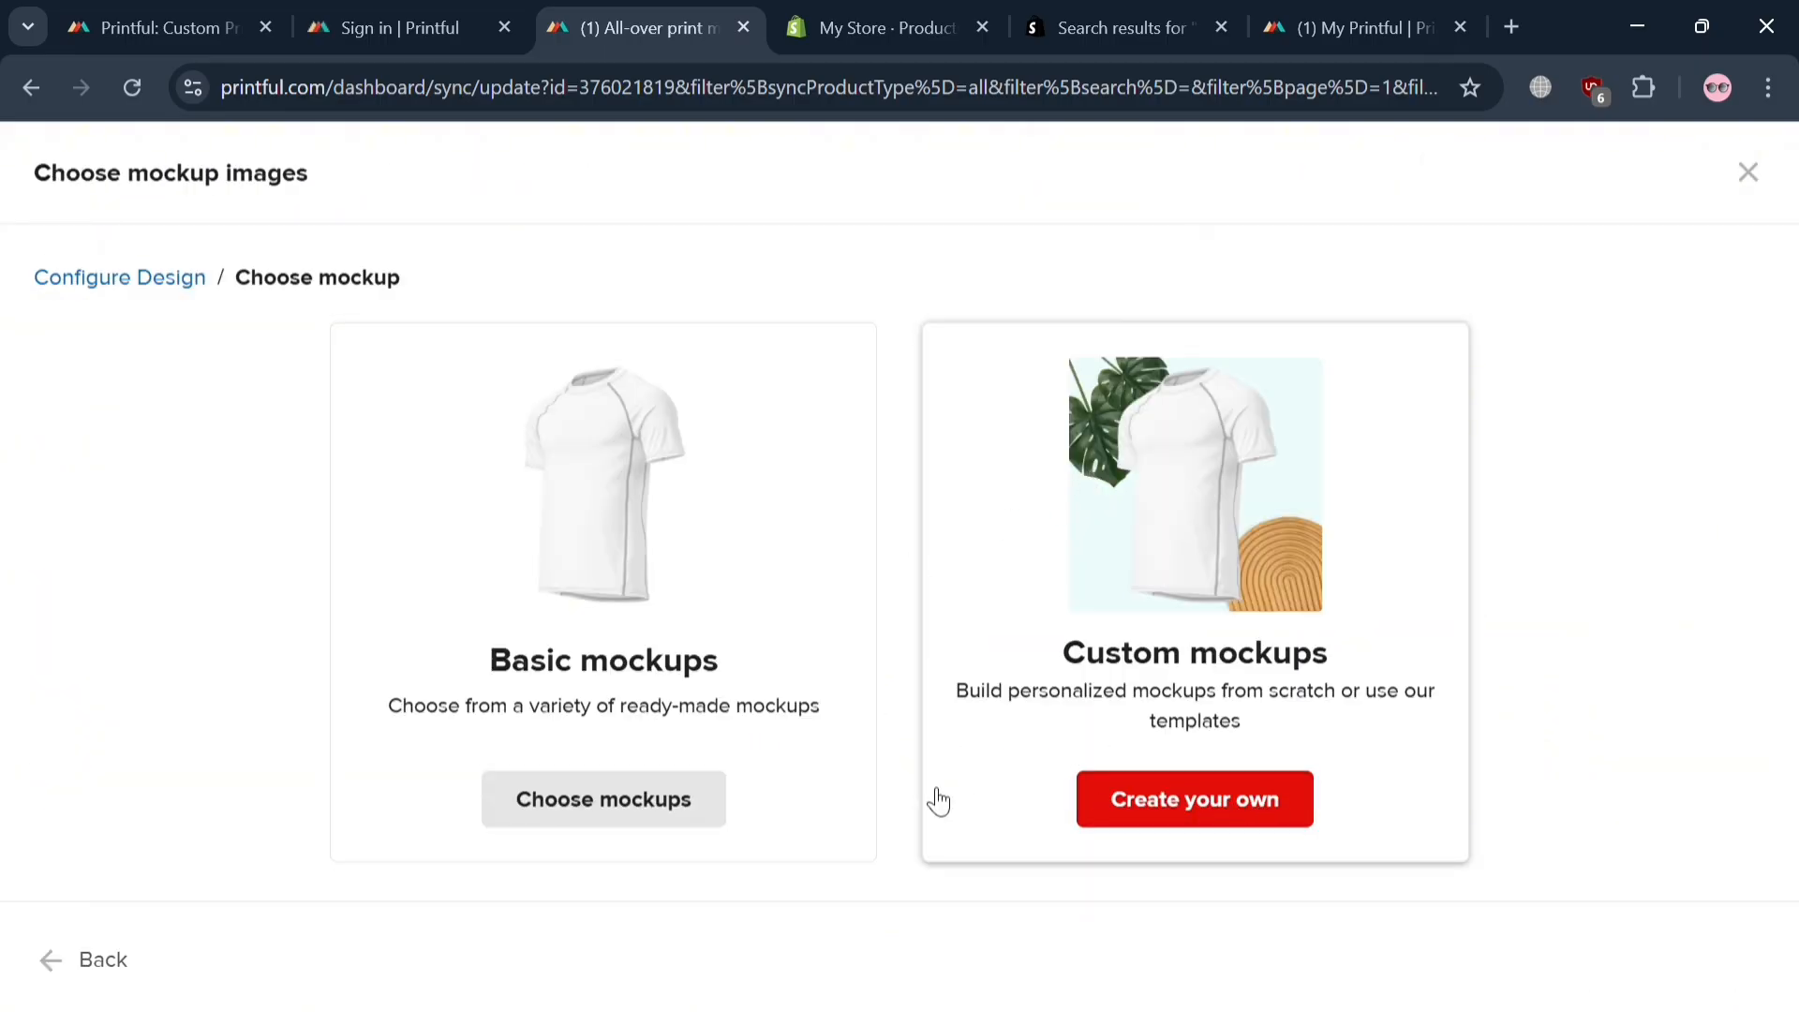
# - Browse the scene templates for custom mockups and go back to the mockup types
pyautogui.click(1247, 811)
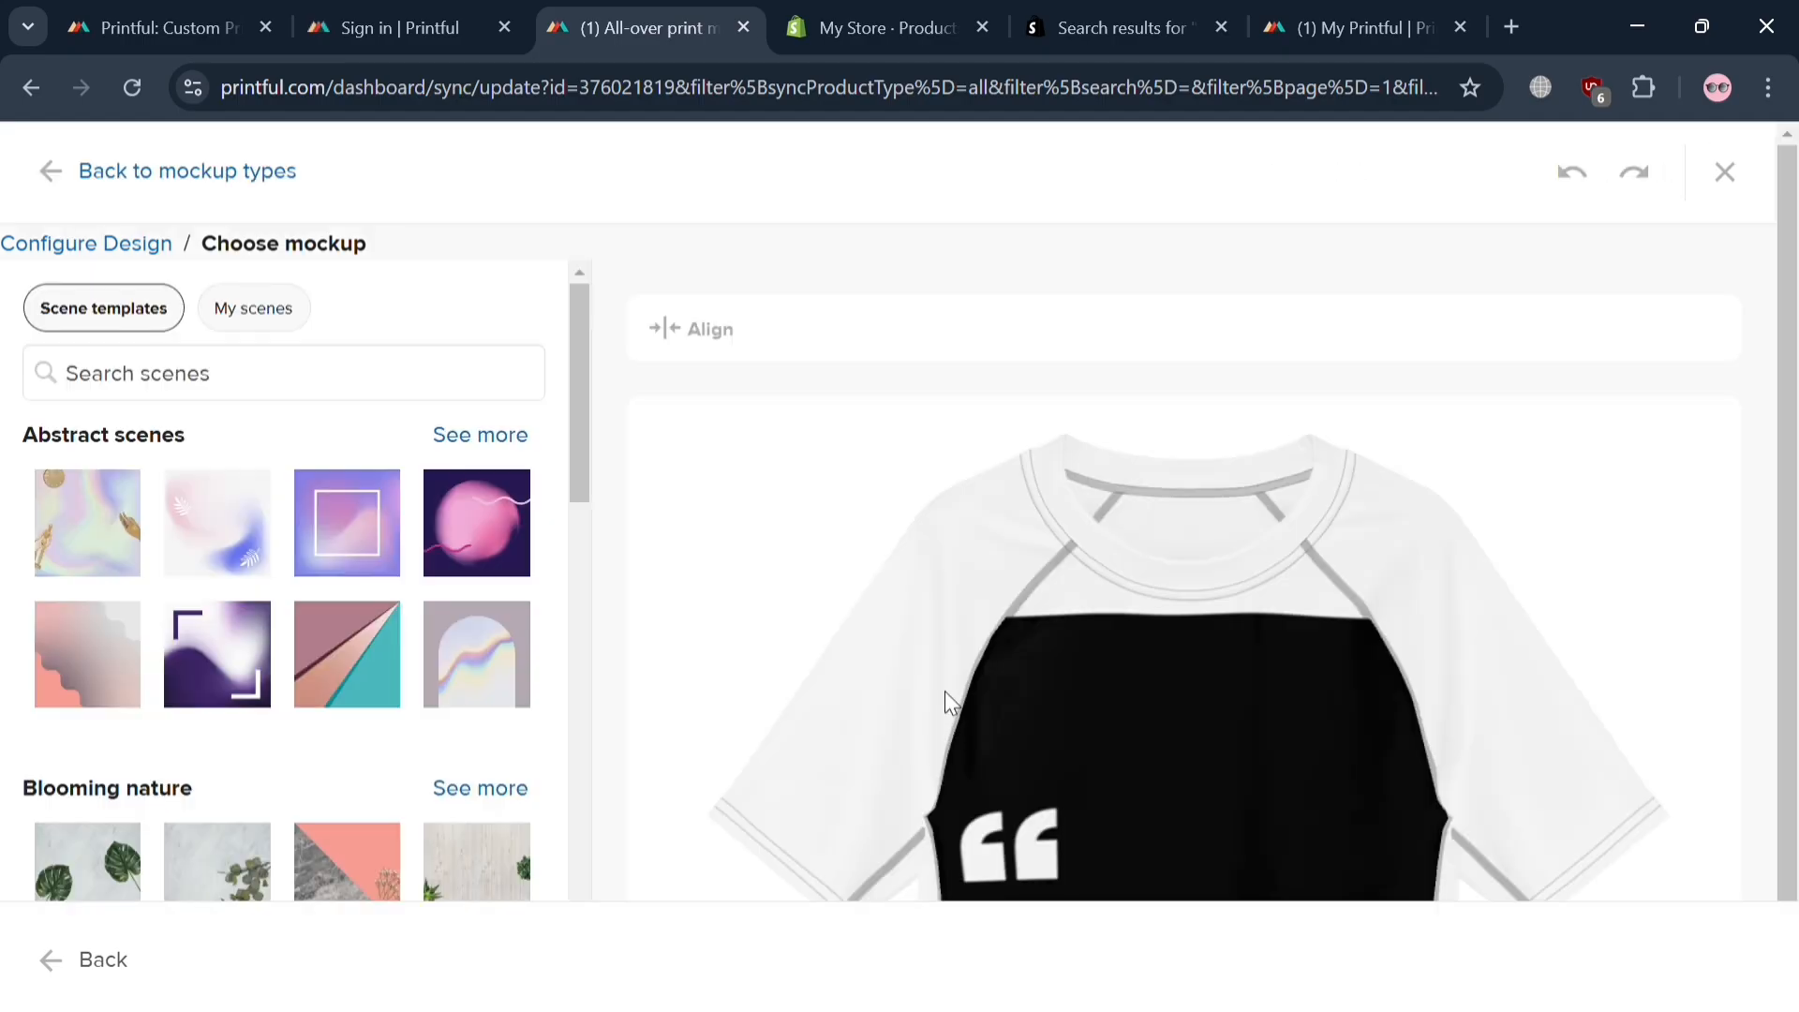
pyautogui.scroll(-5, 944, 690)
pyautogui.scroll(-10, 345, 761)
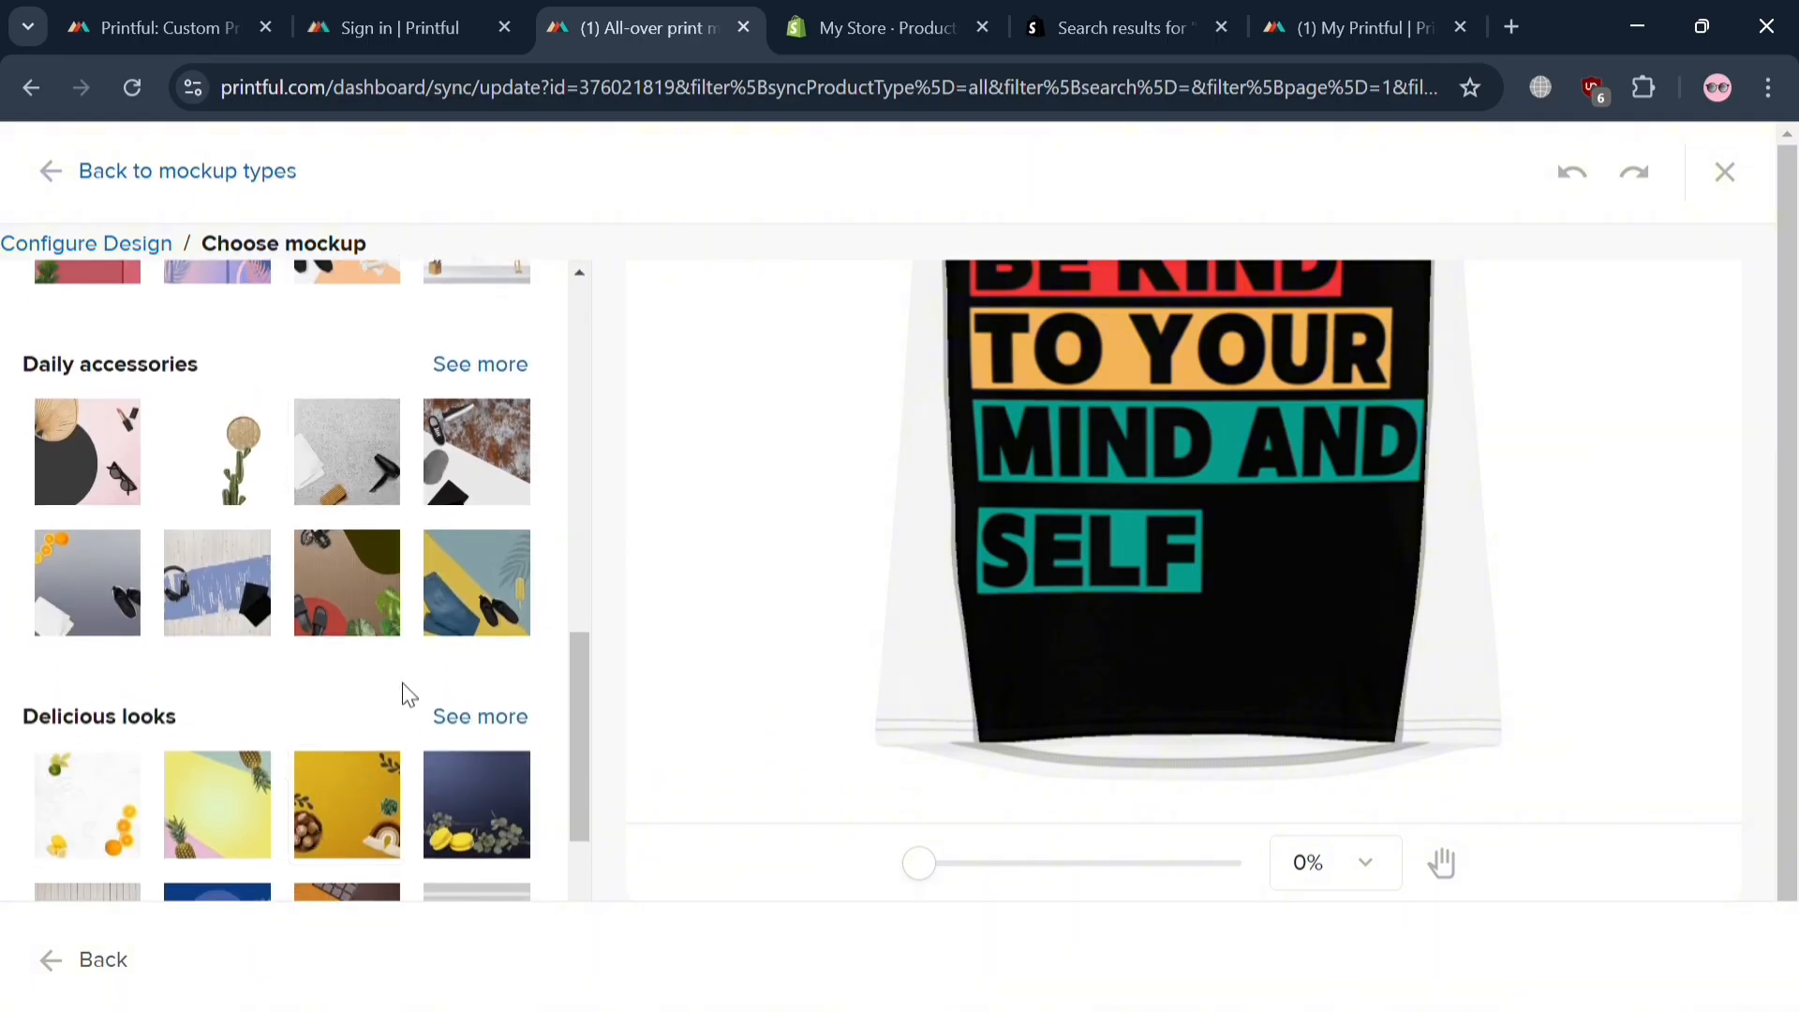
pyautogui.scroll(5, 1238, 673)
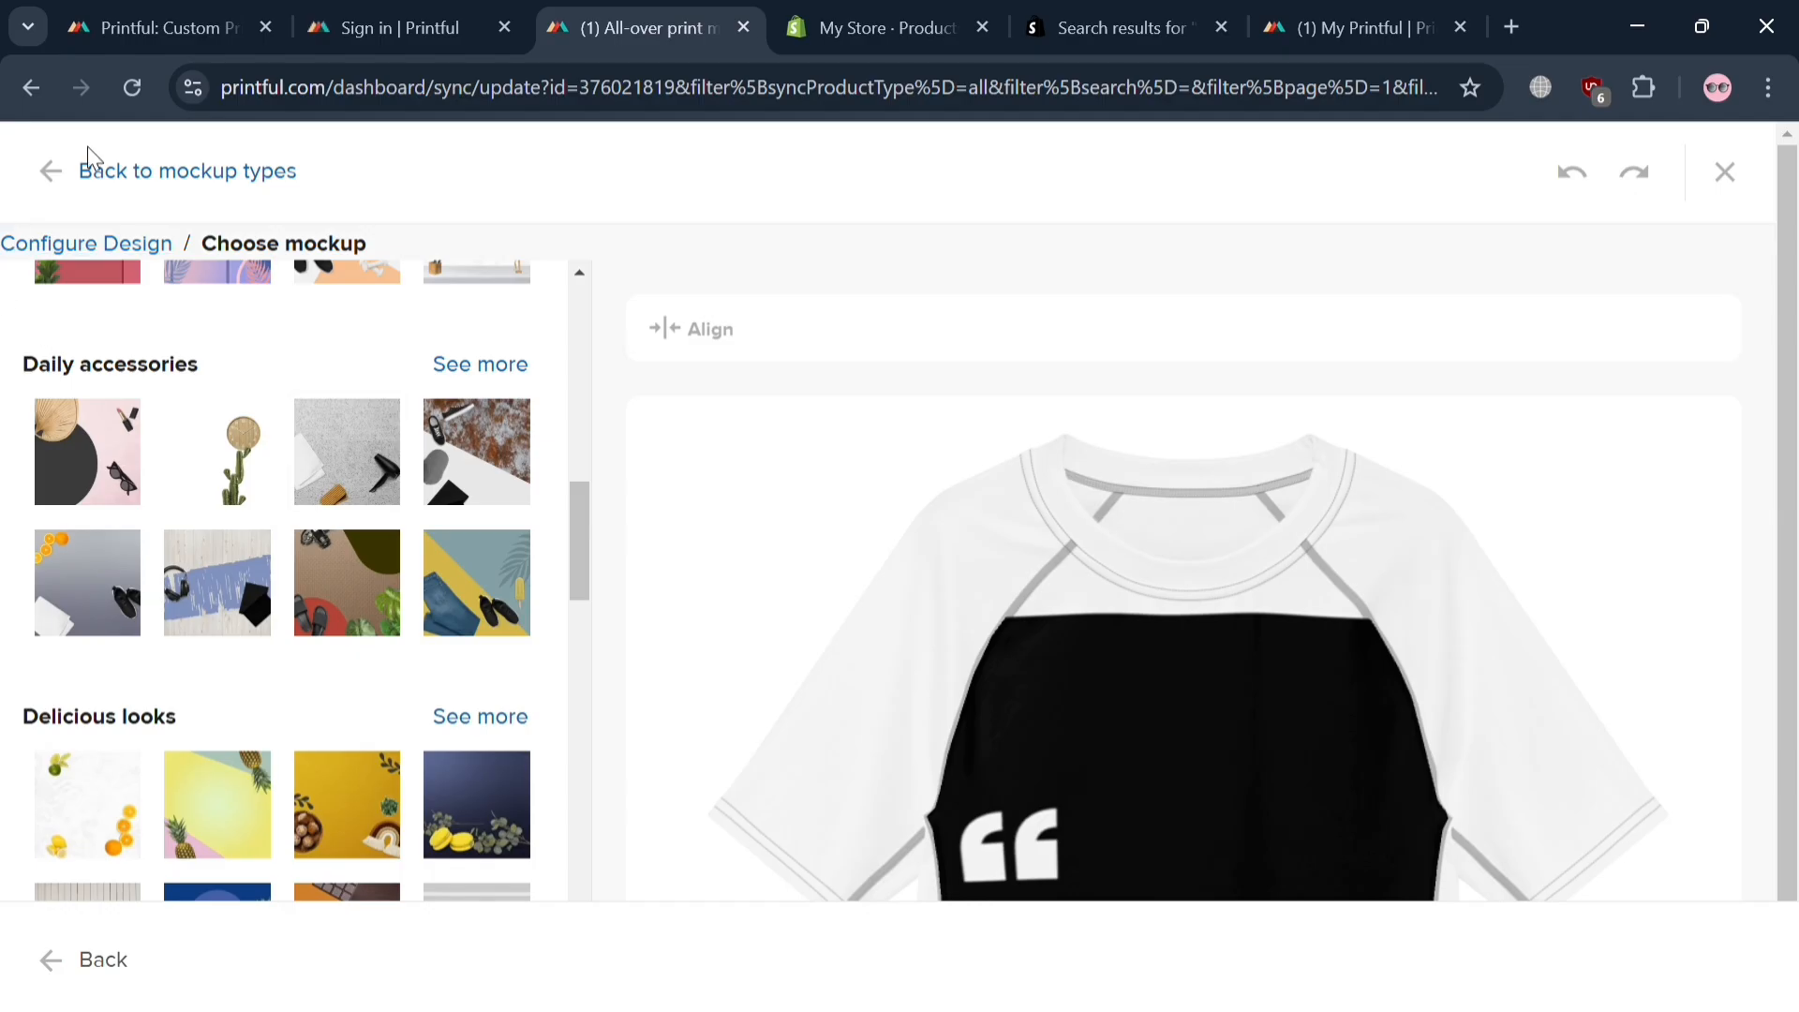
pyautogui.click(75, 178)
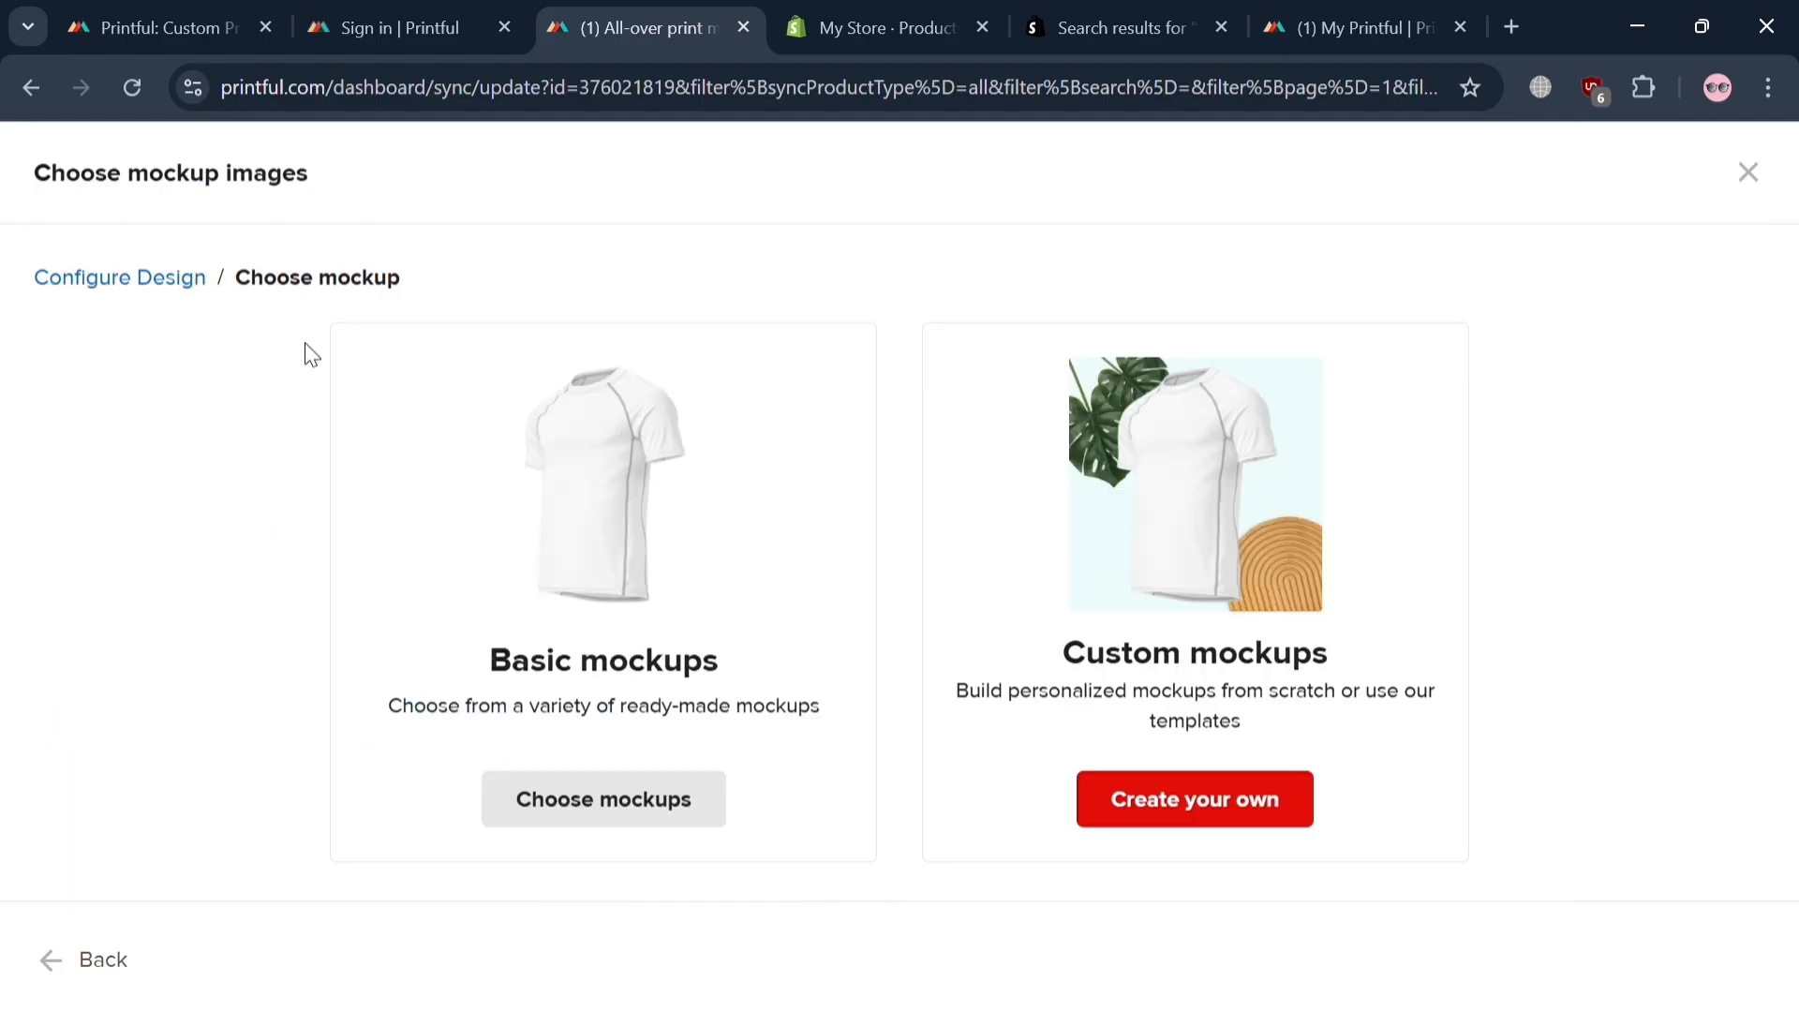
# - Examine the basic mockups for the rash guard, including main and additional images, placements, format, publishing option and grid view
pyautogui.click(596, 806)
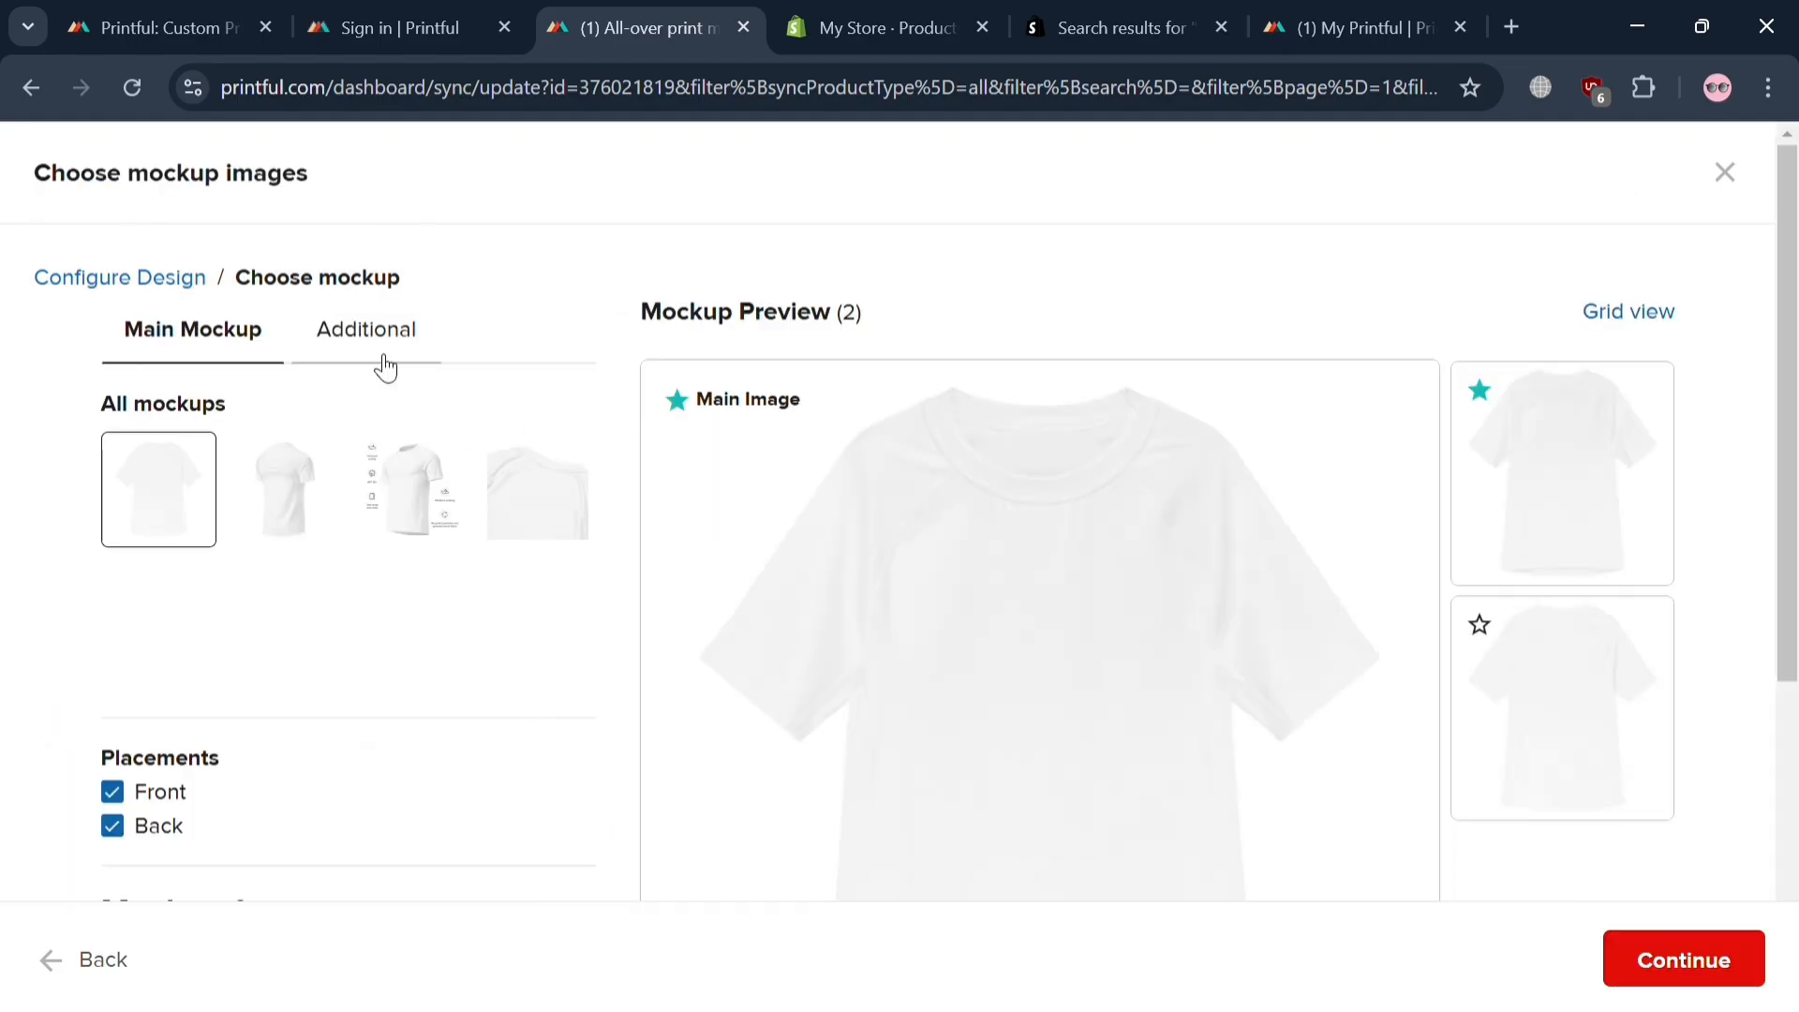
pyautogui.click(385, 367)
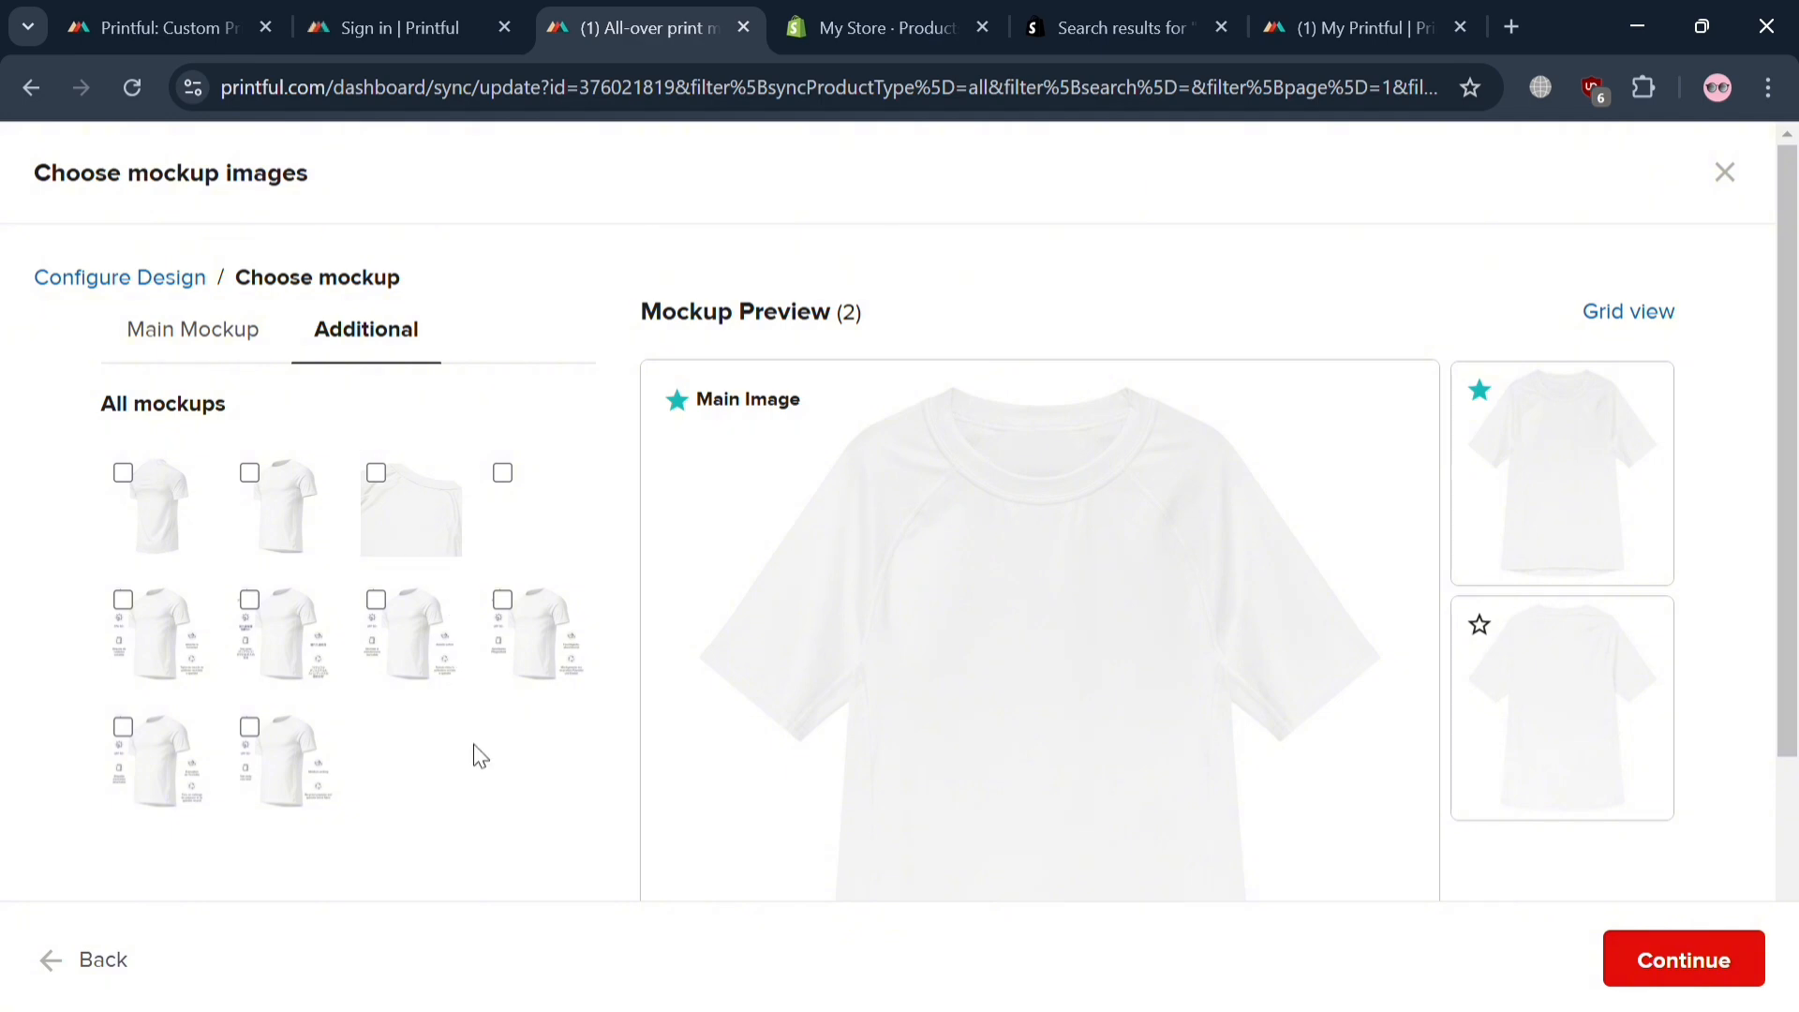
pyautogui.scroll(-4, 1220, 638)
pyautogui.scroll(4, 558, 871)
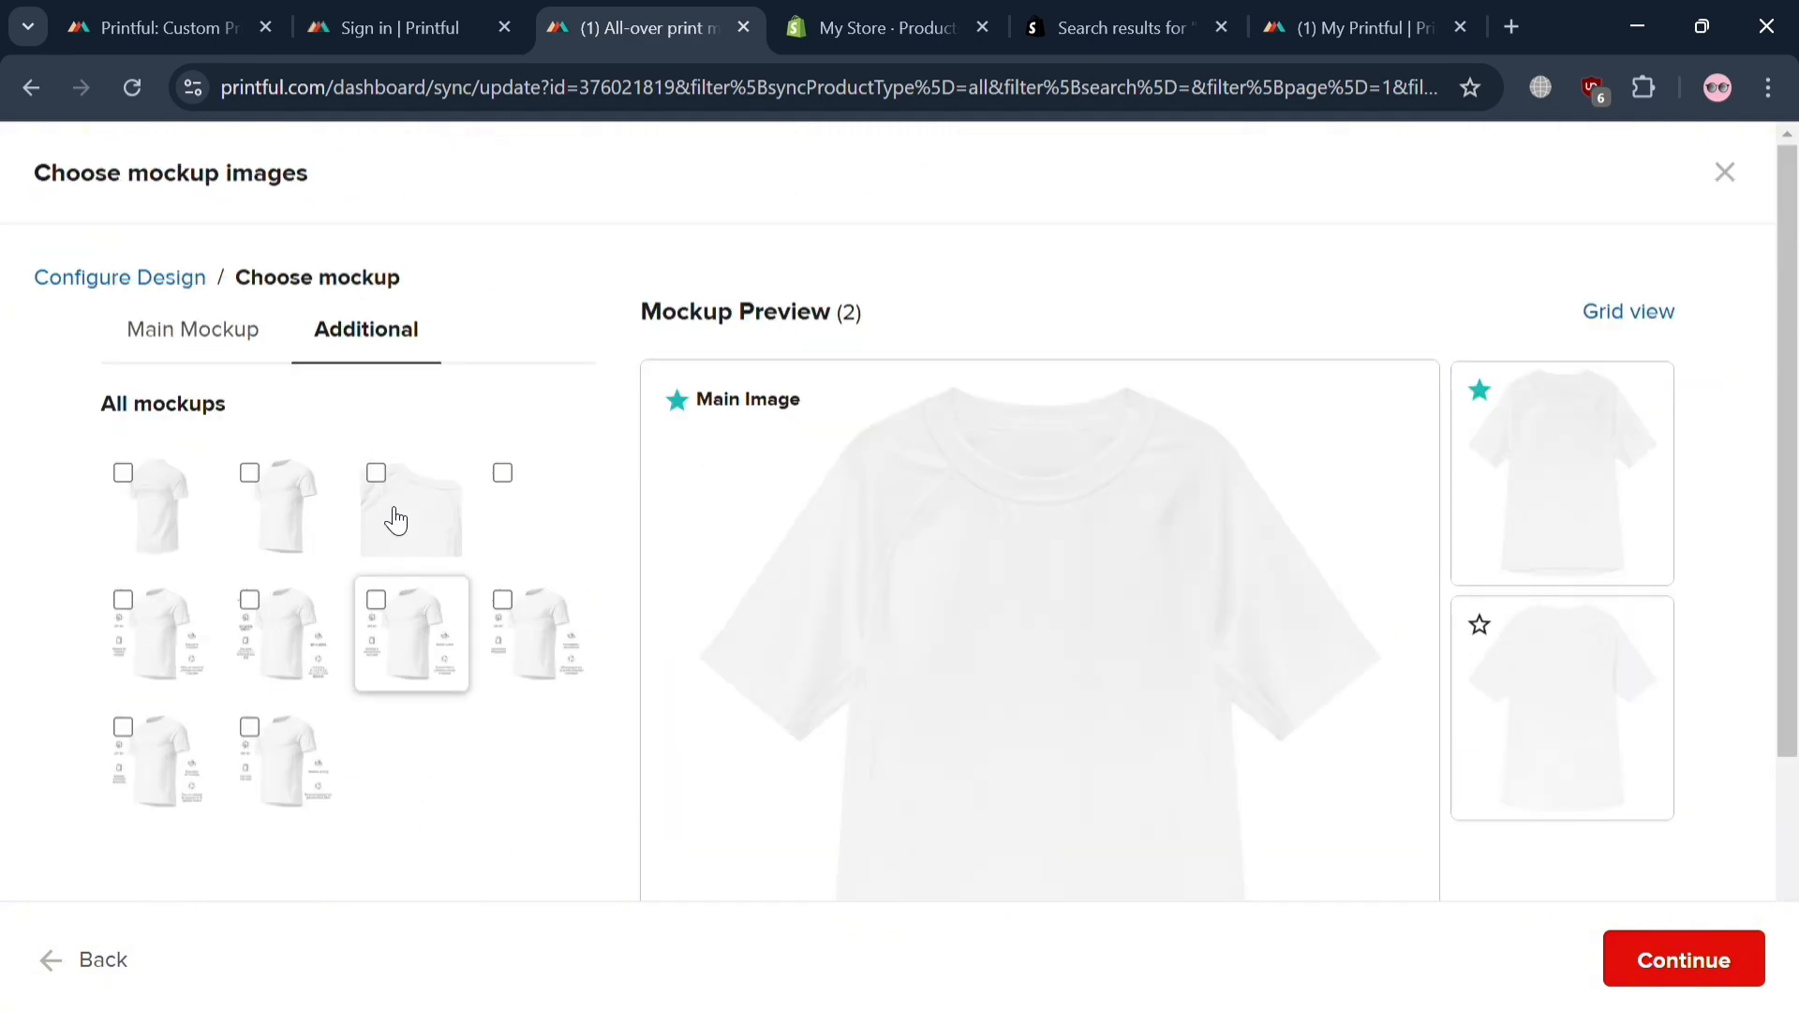
pyautogui.click(234, 339)
pyautogui.scroll(-5, 223, 825)
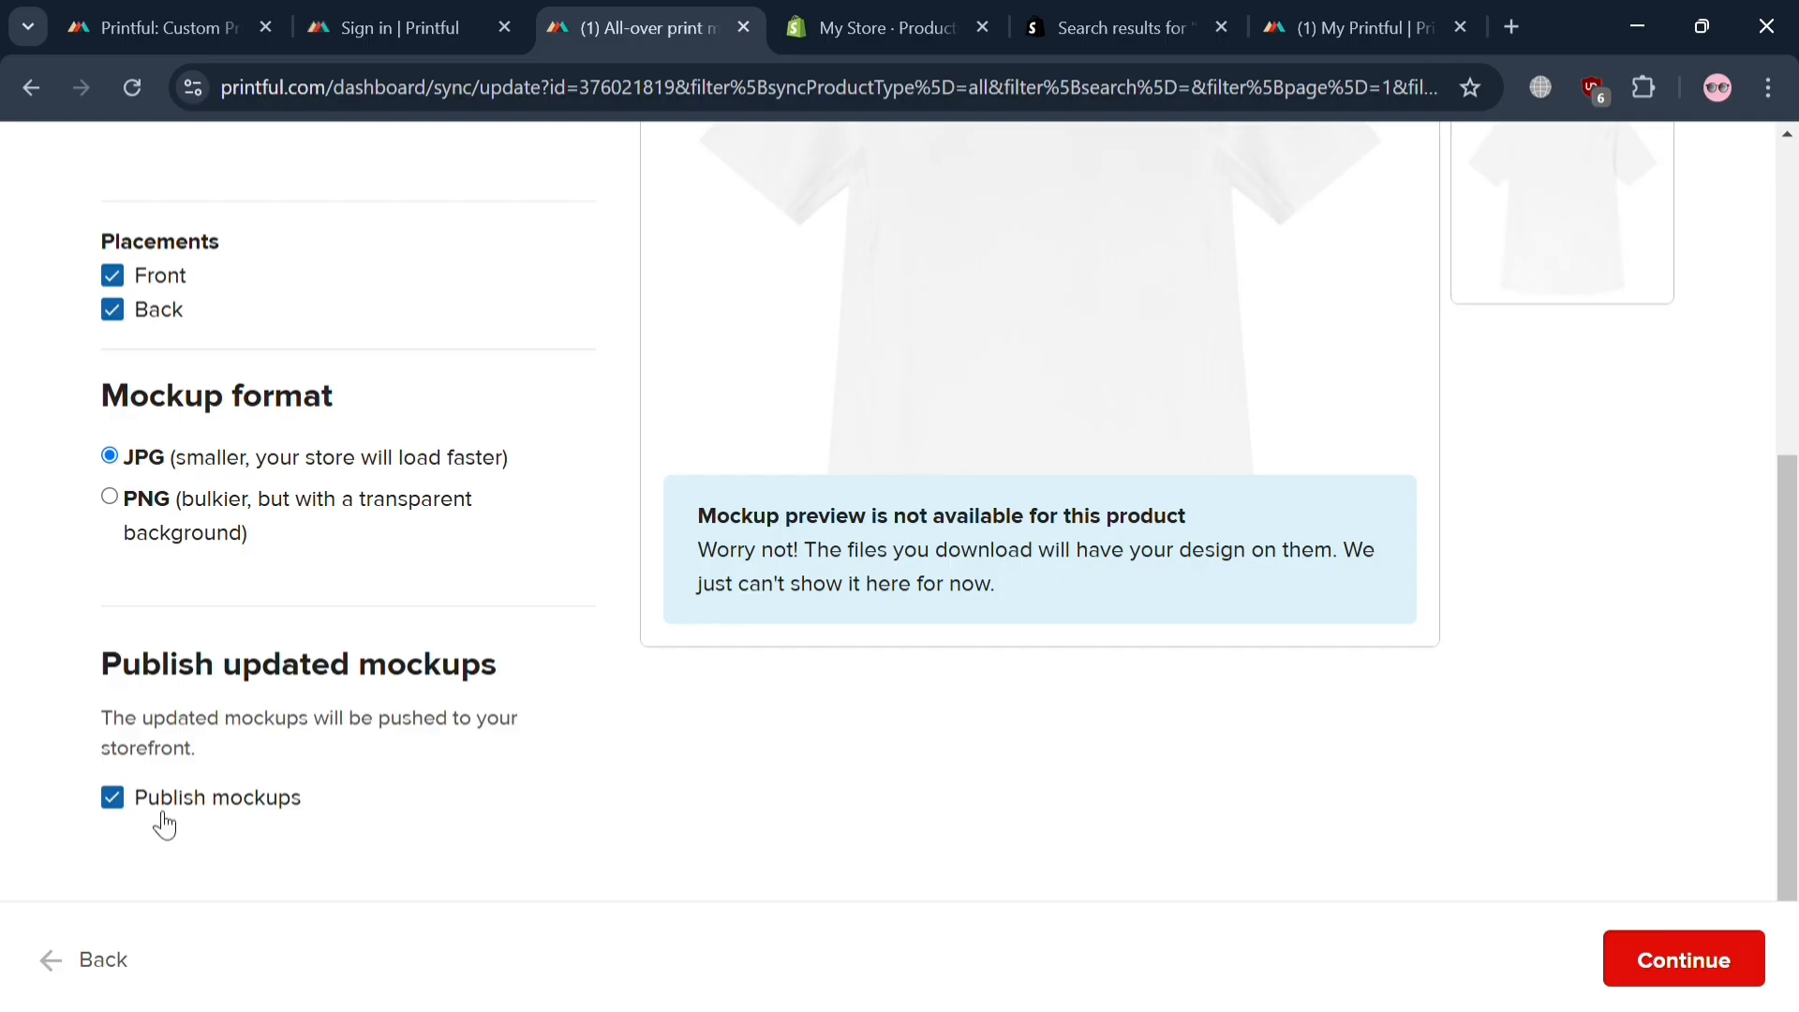
pyautogui.scroll(5, 497, 684)
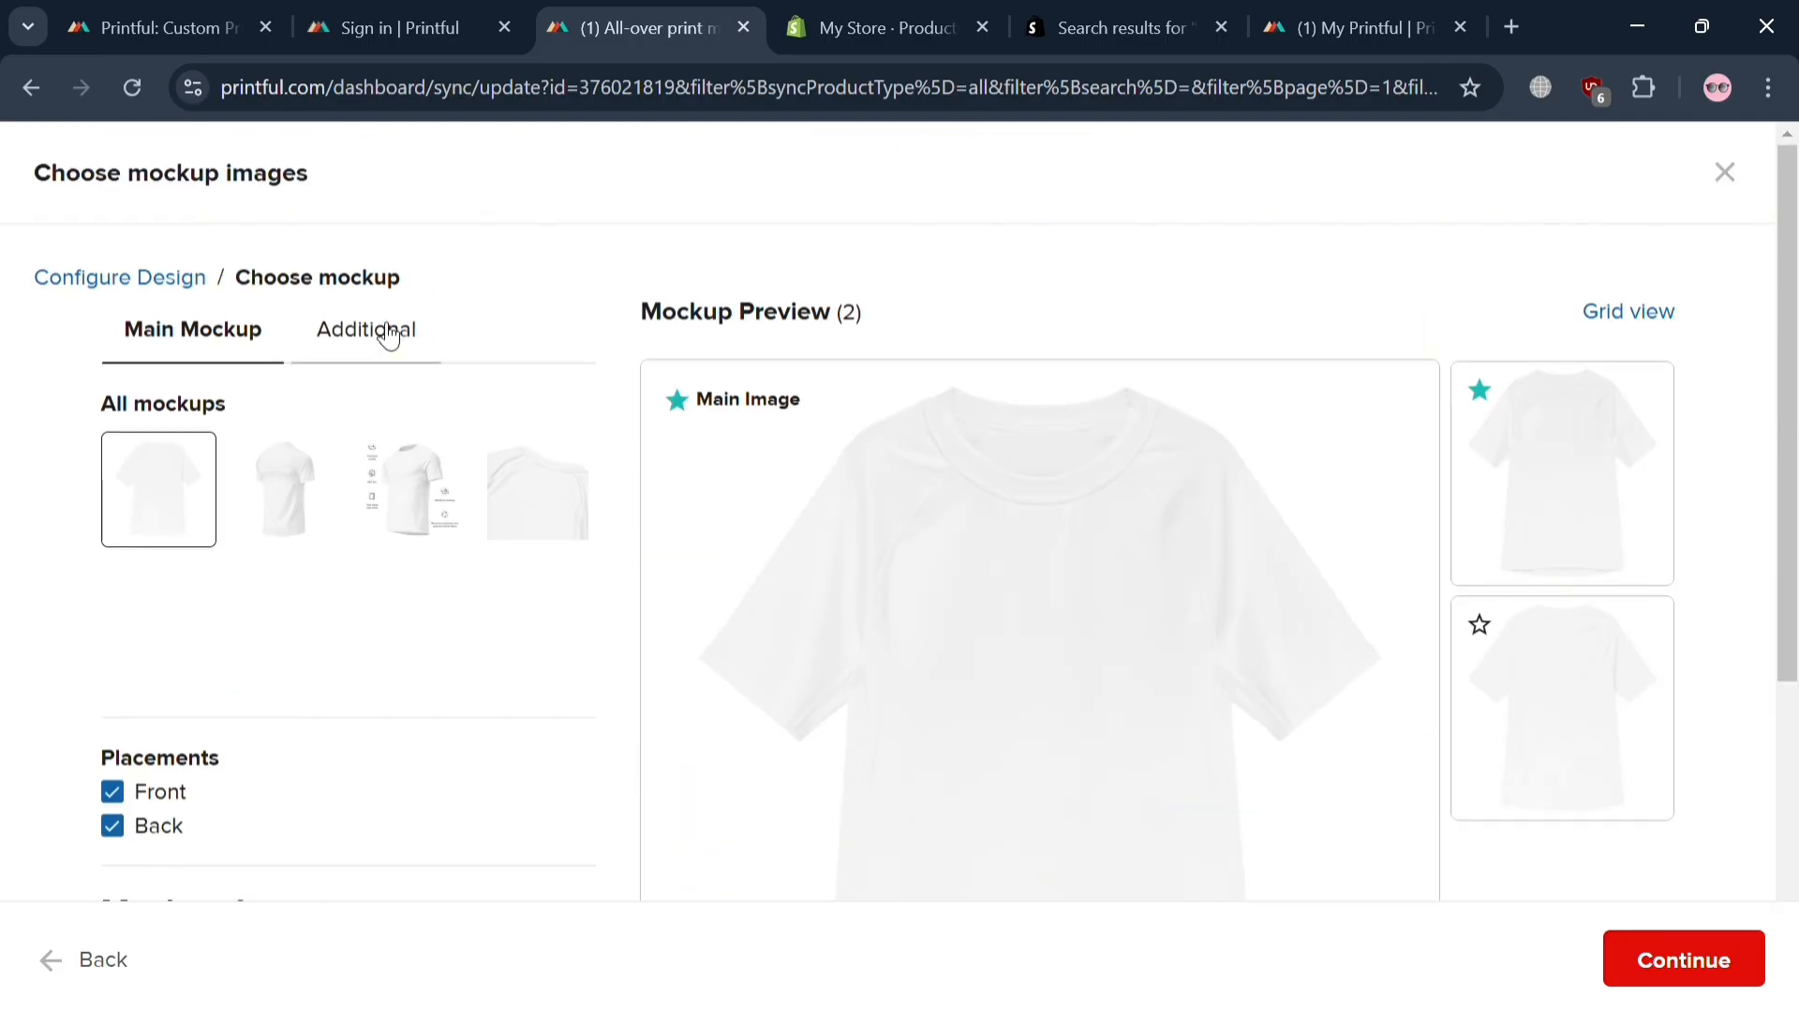
pyautogui.click(388, 336)
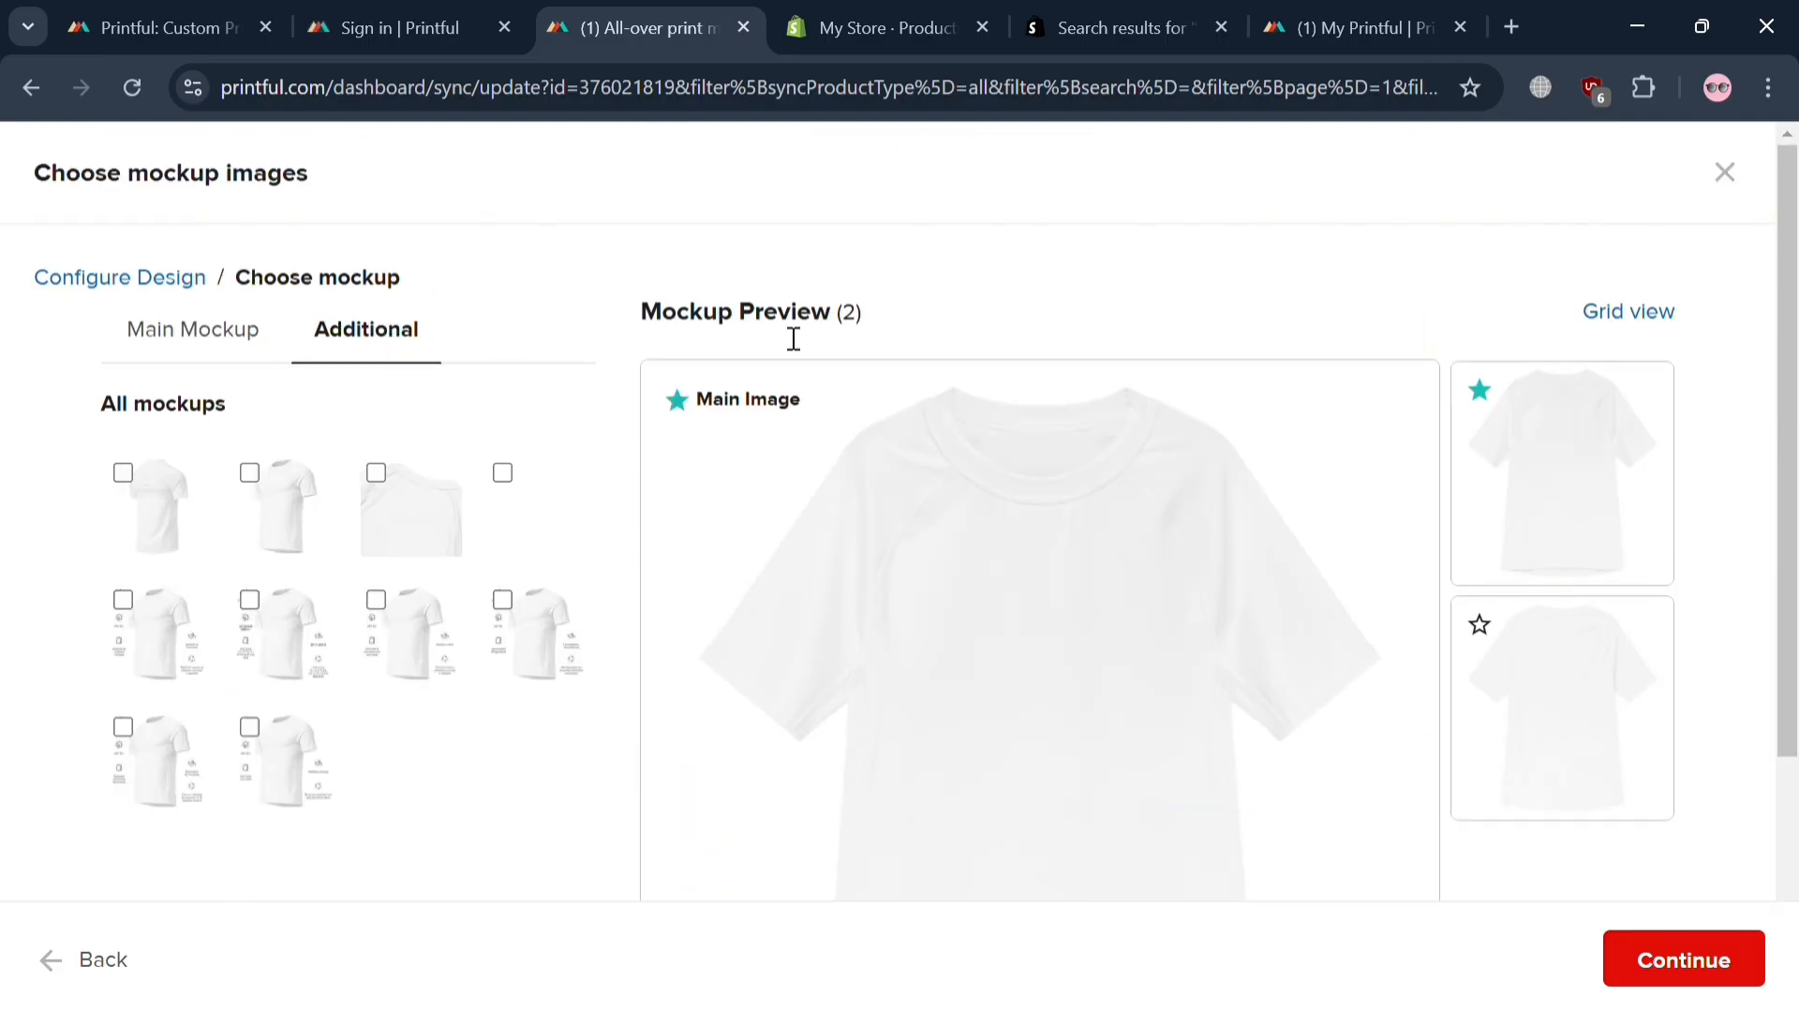
pyautogui.click(1640, 319)
pyautogui.click(1640, 318)
# - Return to the store's product list, reopen the rash guard's design for editing and proceed to its mockups
pyautogui.click(34, 87)
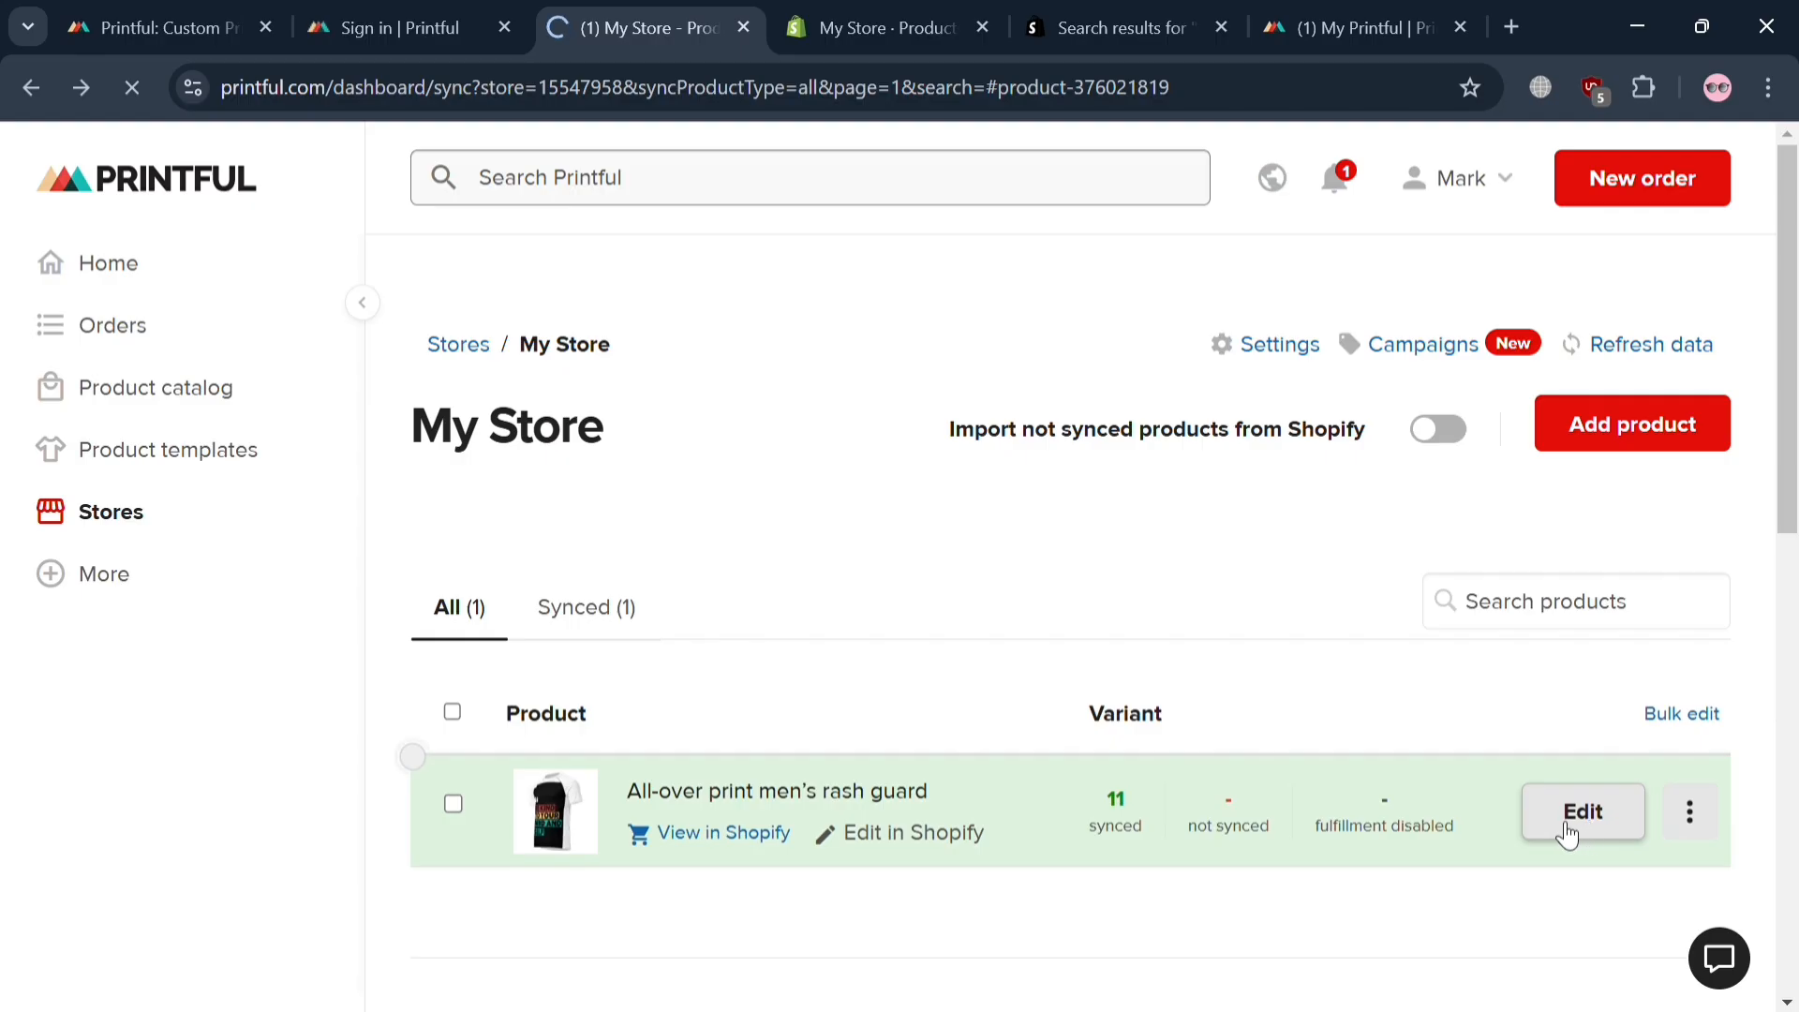
pyautogui.click(1551, 832)
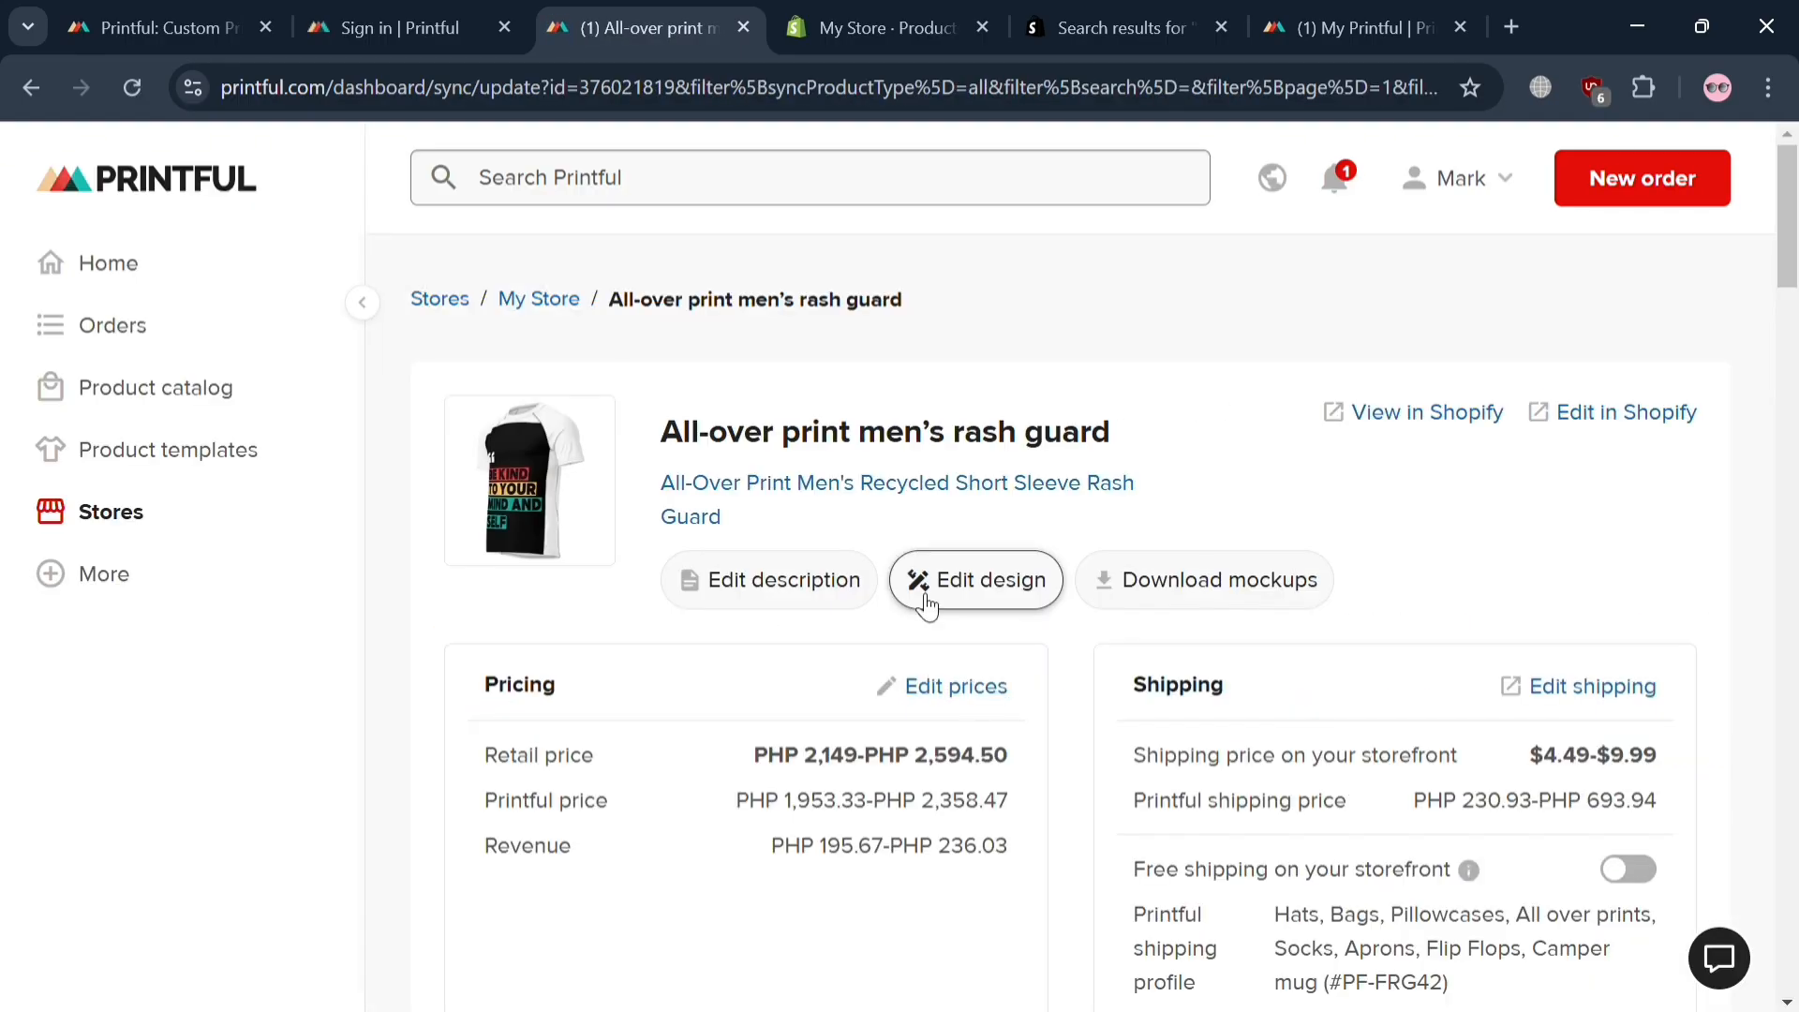
pyautogui.click(927, 605)
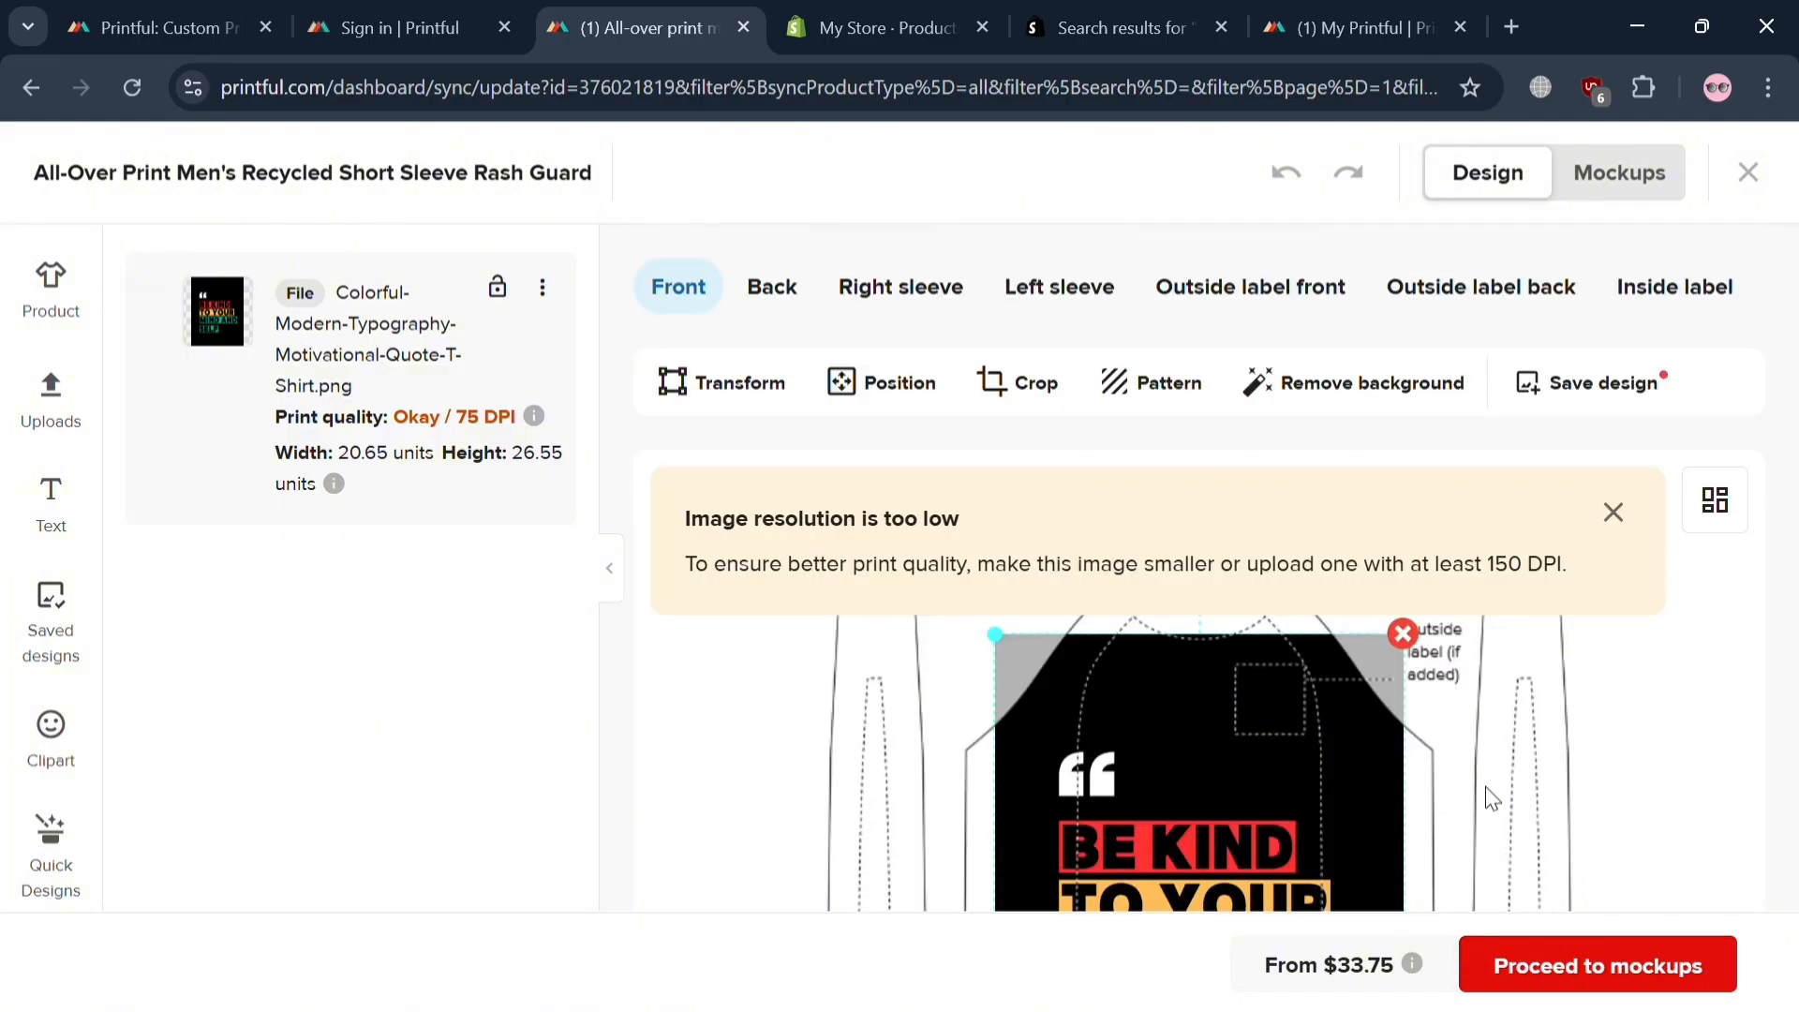
pyautogui.click(1537, 965)
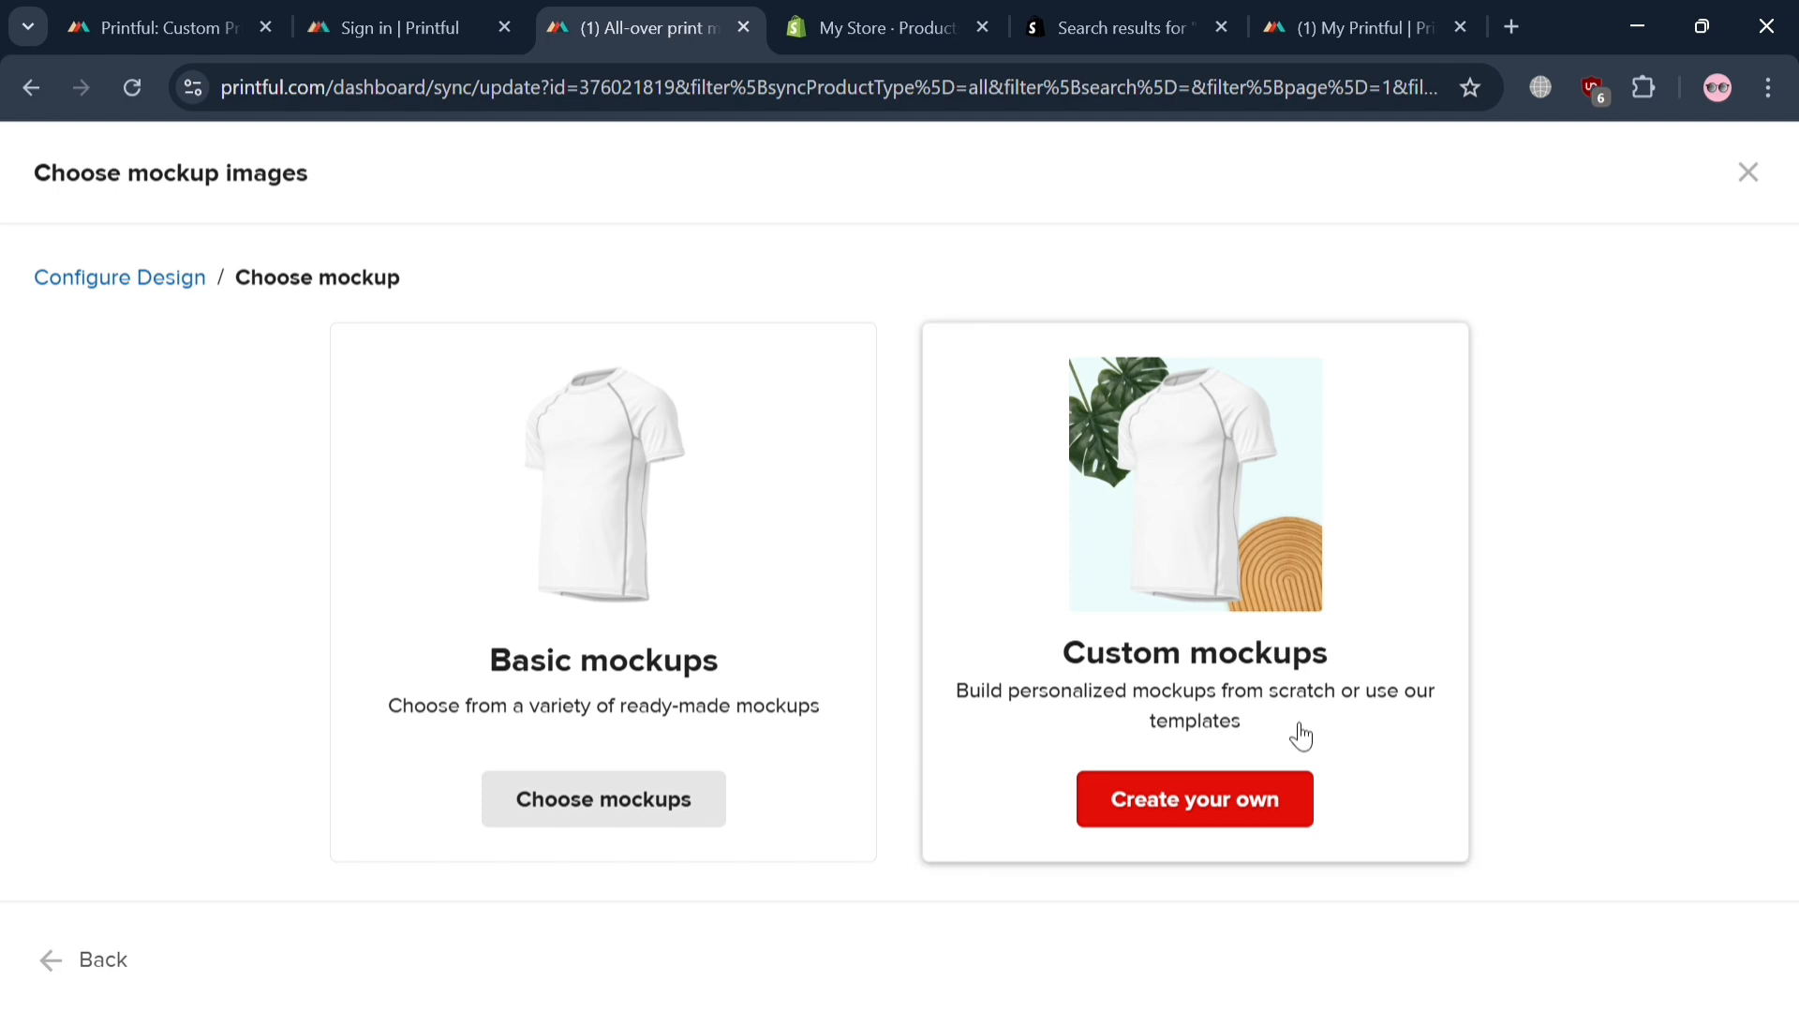
# - Start a custom mockup and preview the Daily accessories scene with the hair dryer on a speckled grey background
pyautogui.click(1284, 798)
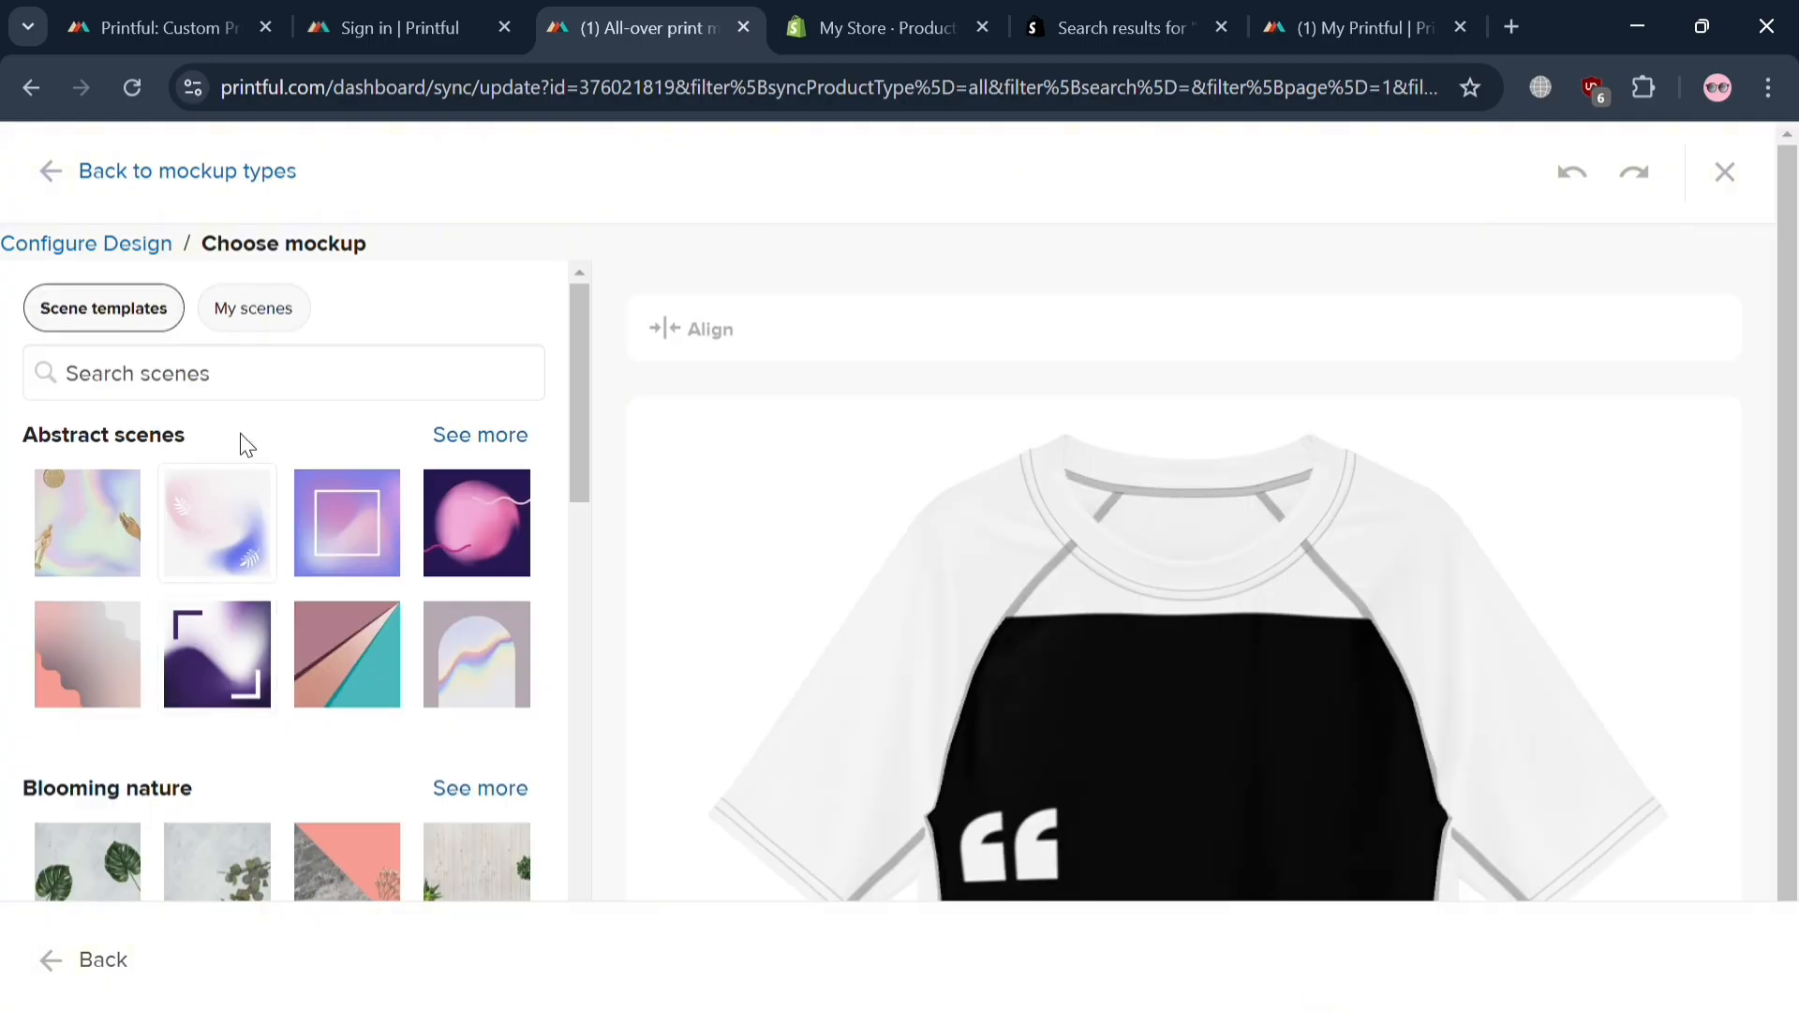
pyautogui.click(257, 319)
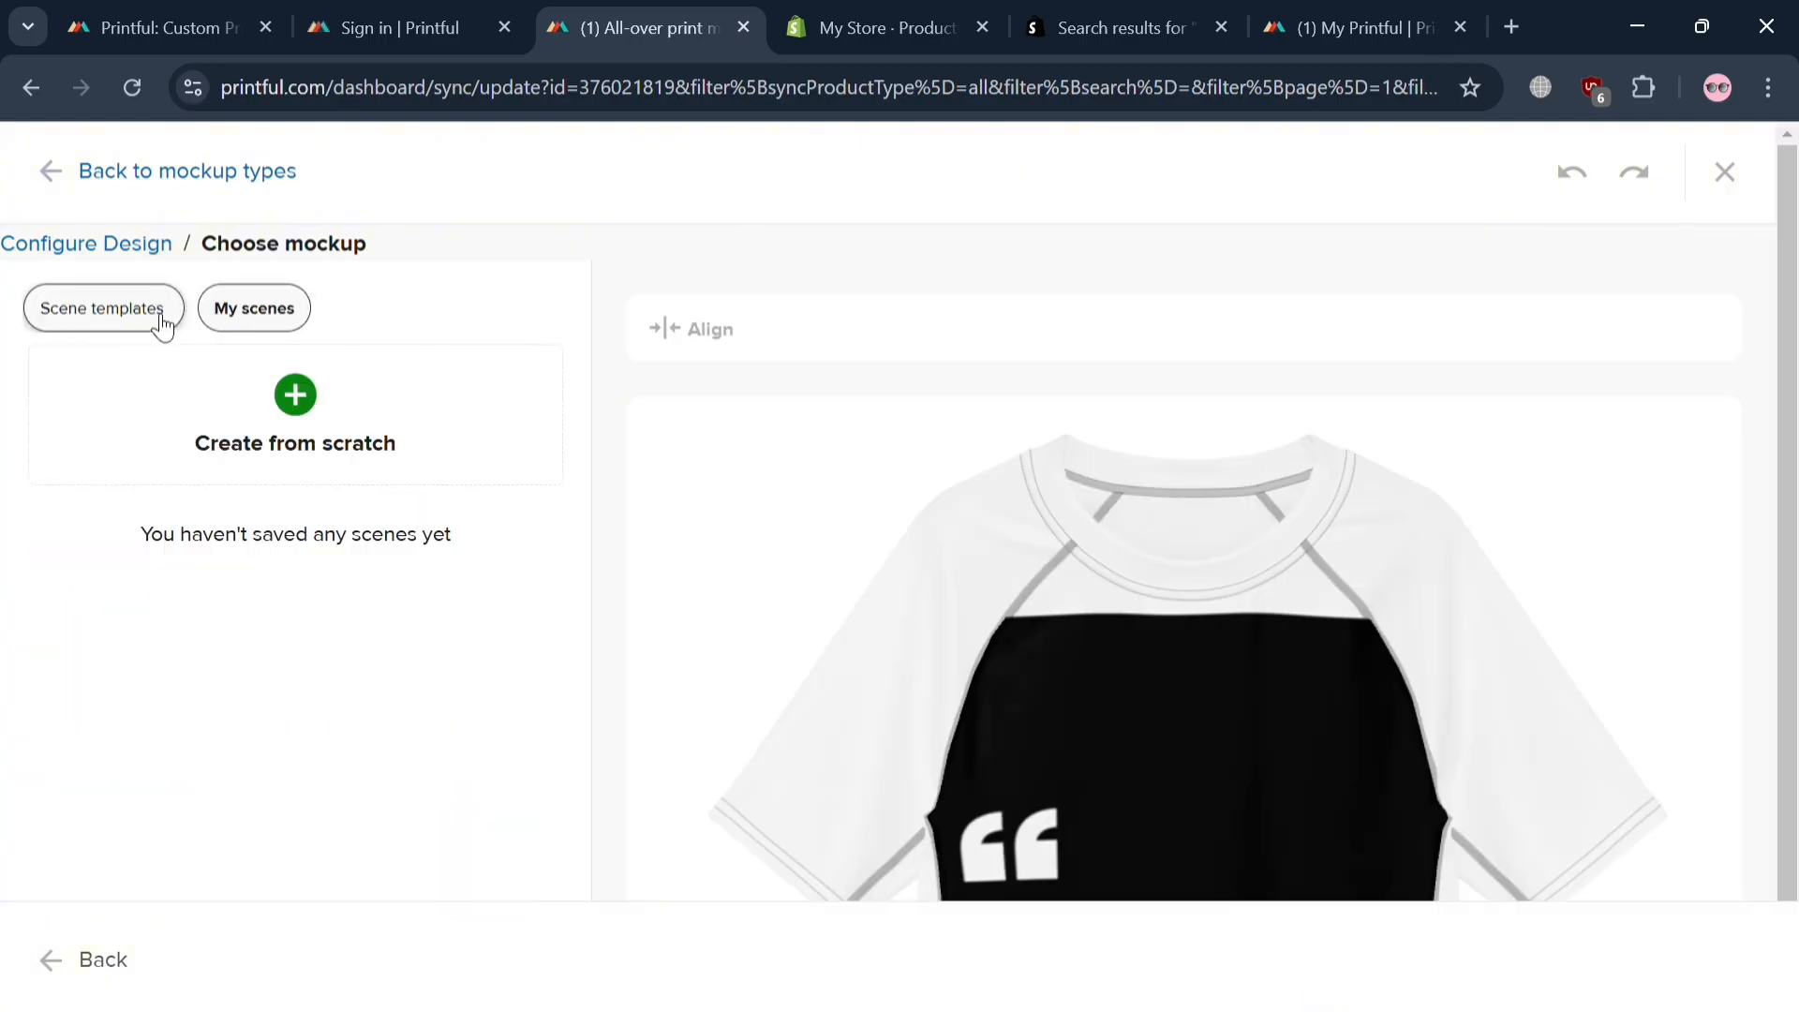
pyautogui.click(161, 318)
pyautogui.scroll(-9, 384, 764)
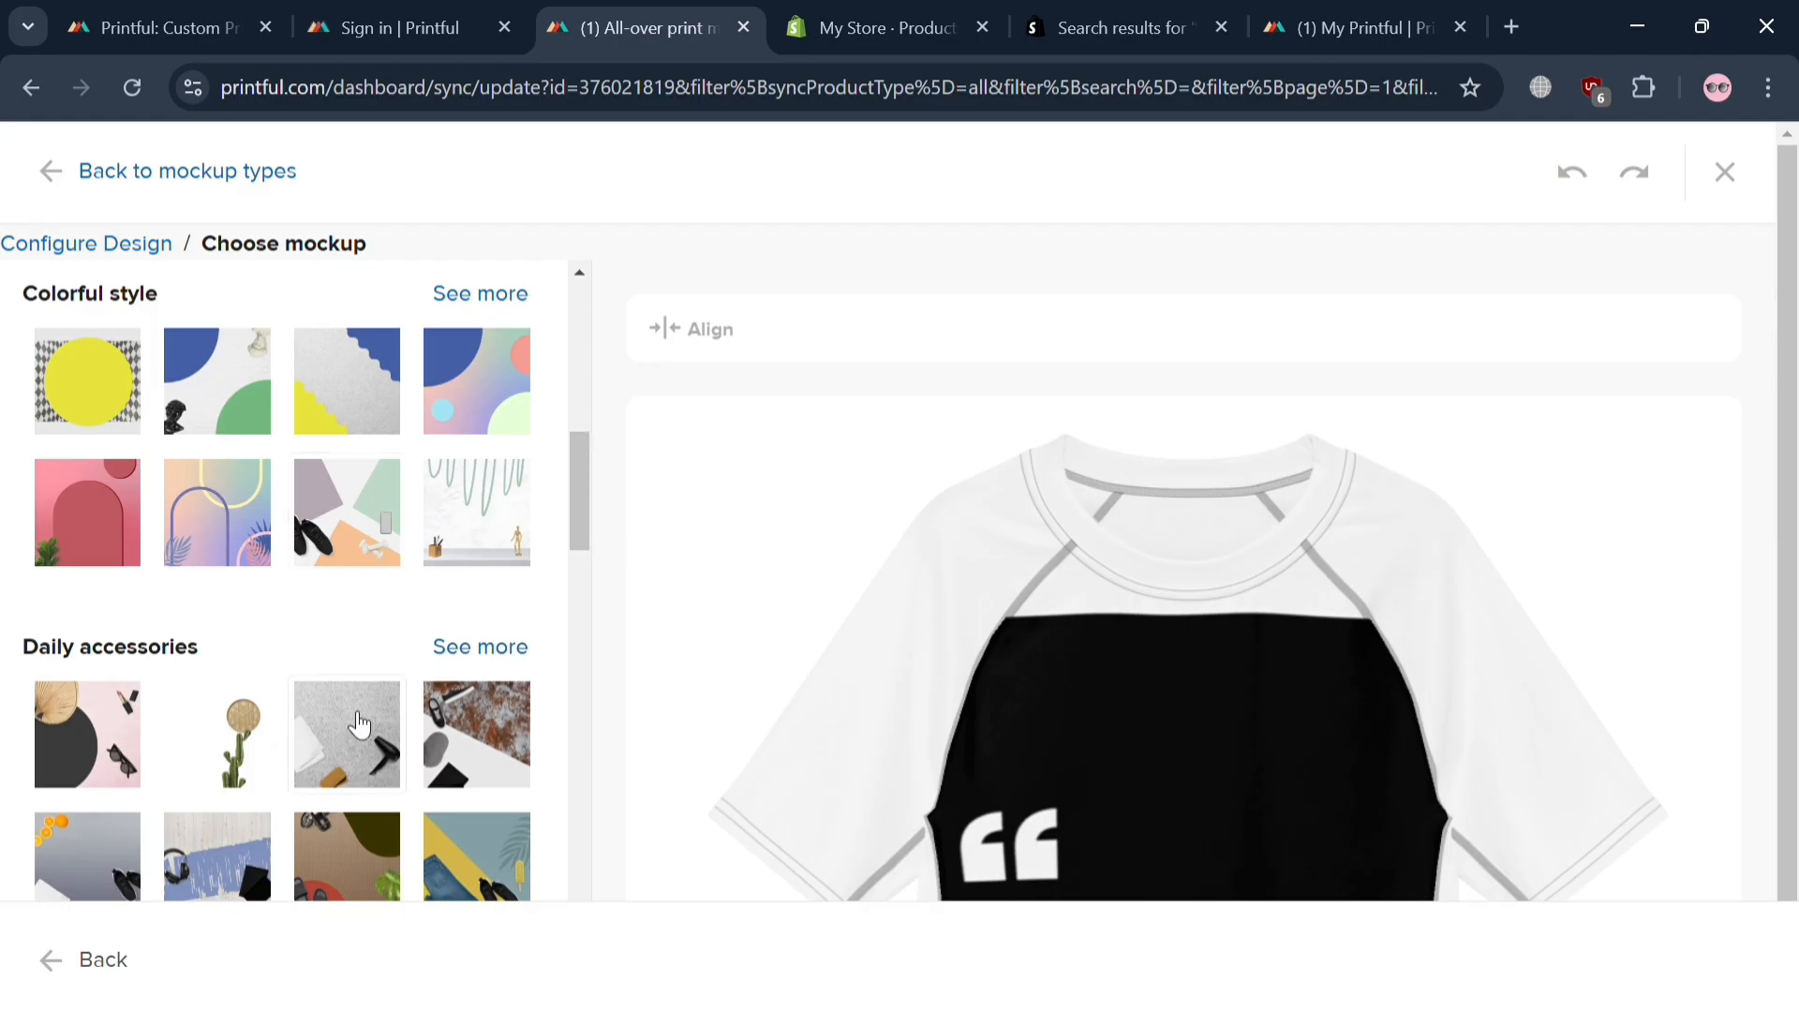
pyautogui.click(377, 764)
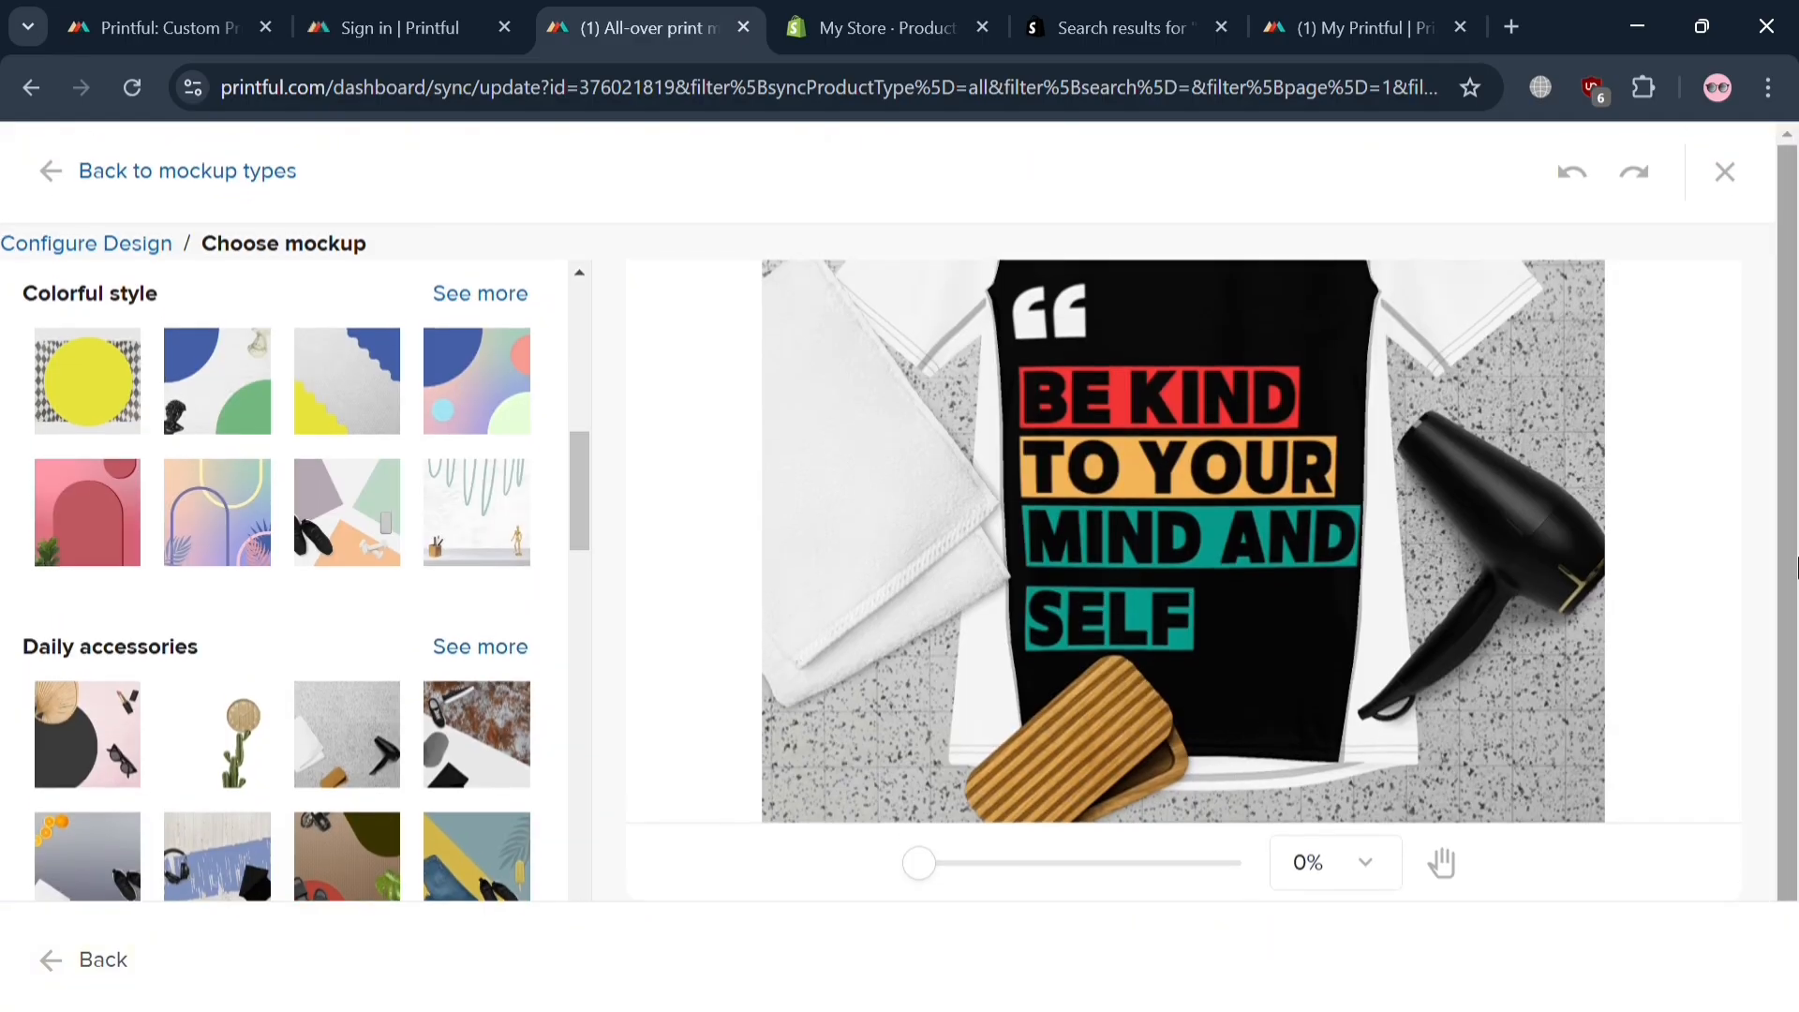
pyautogui.moveTo(921, 862); pyautogui.dragTo(851, 862)
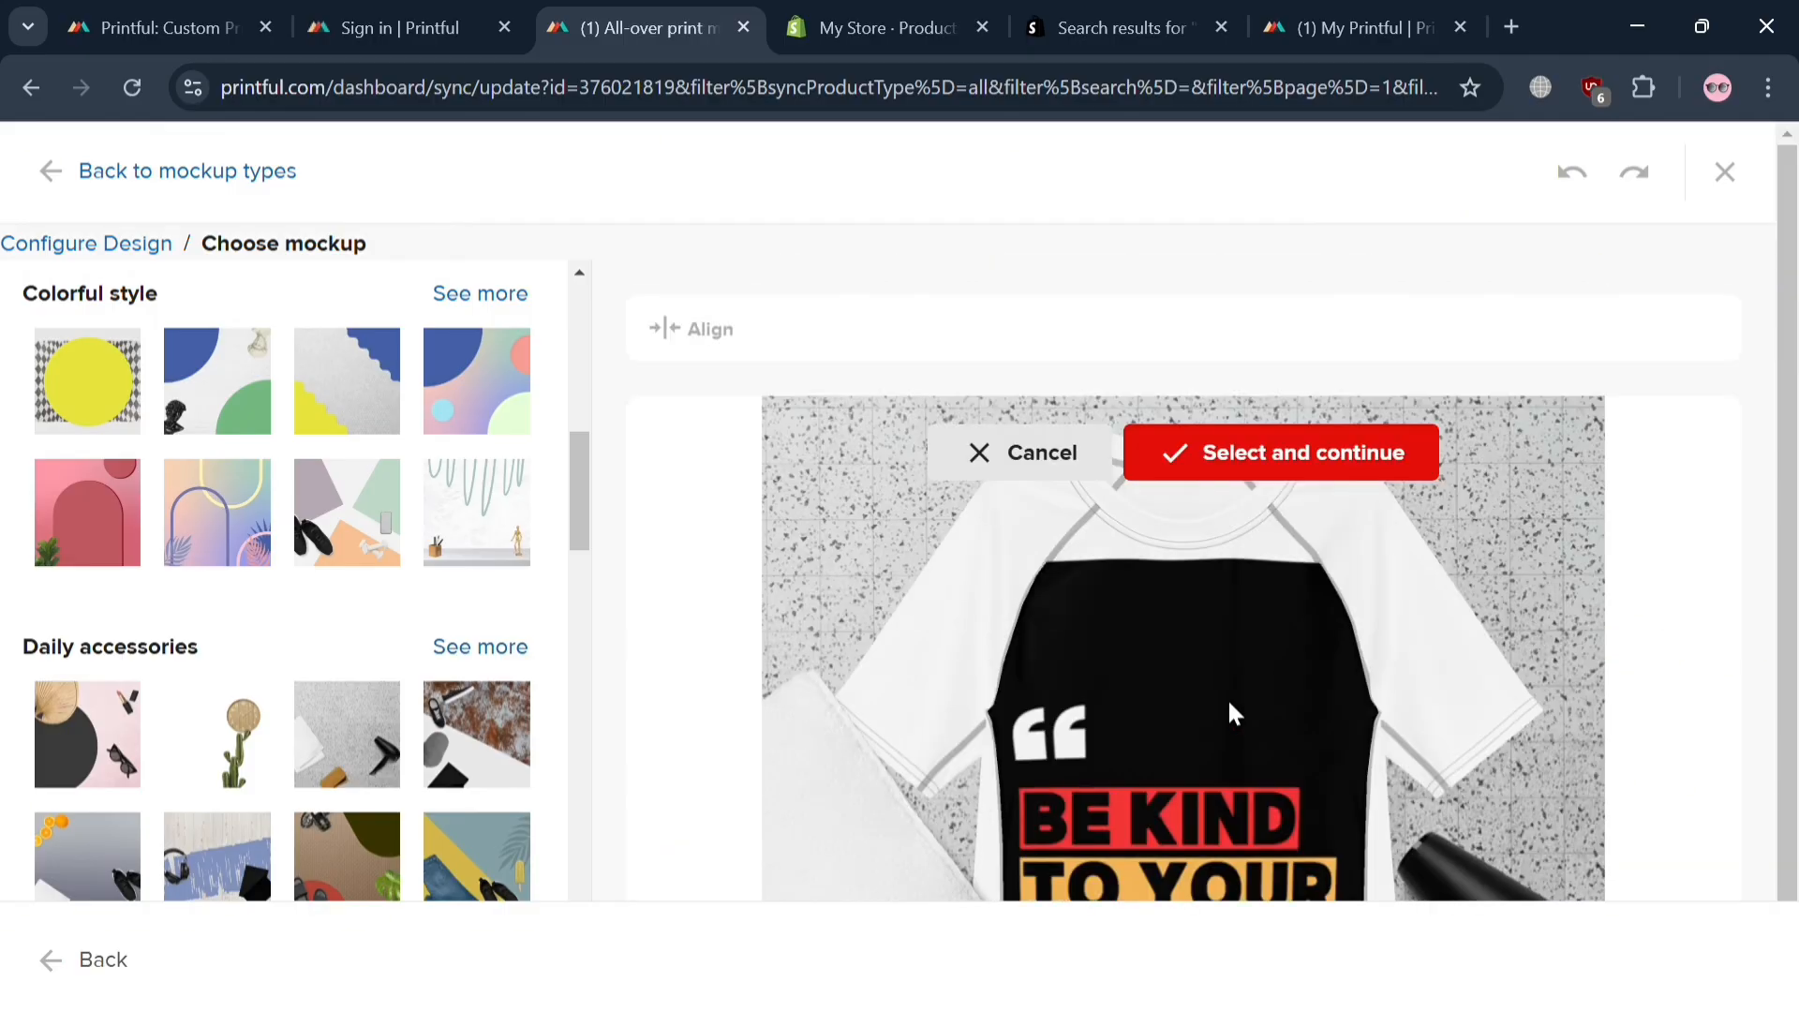
# - Apply the hair dryer scene and save the front view as the rash guard's main mockup image for the storefront
pyautogui.scroll(-20, 445, 698)
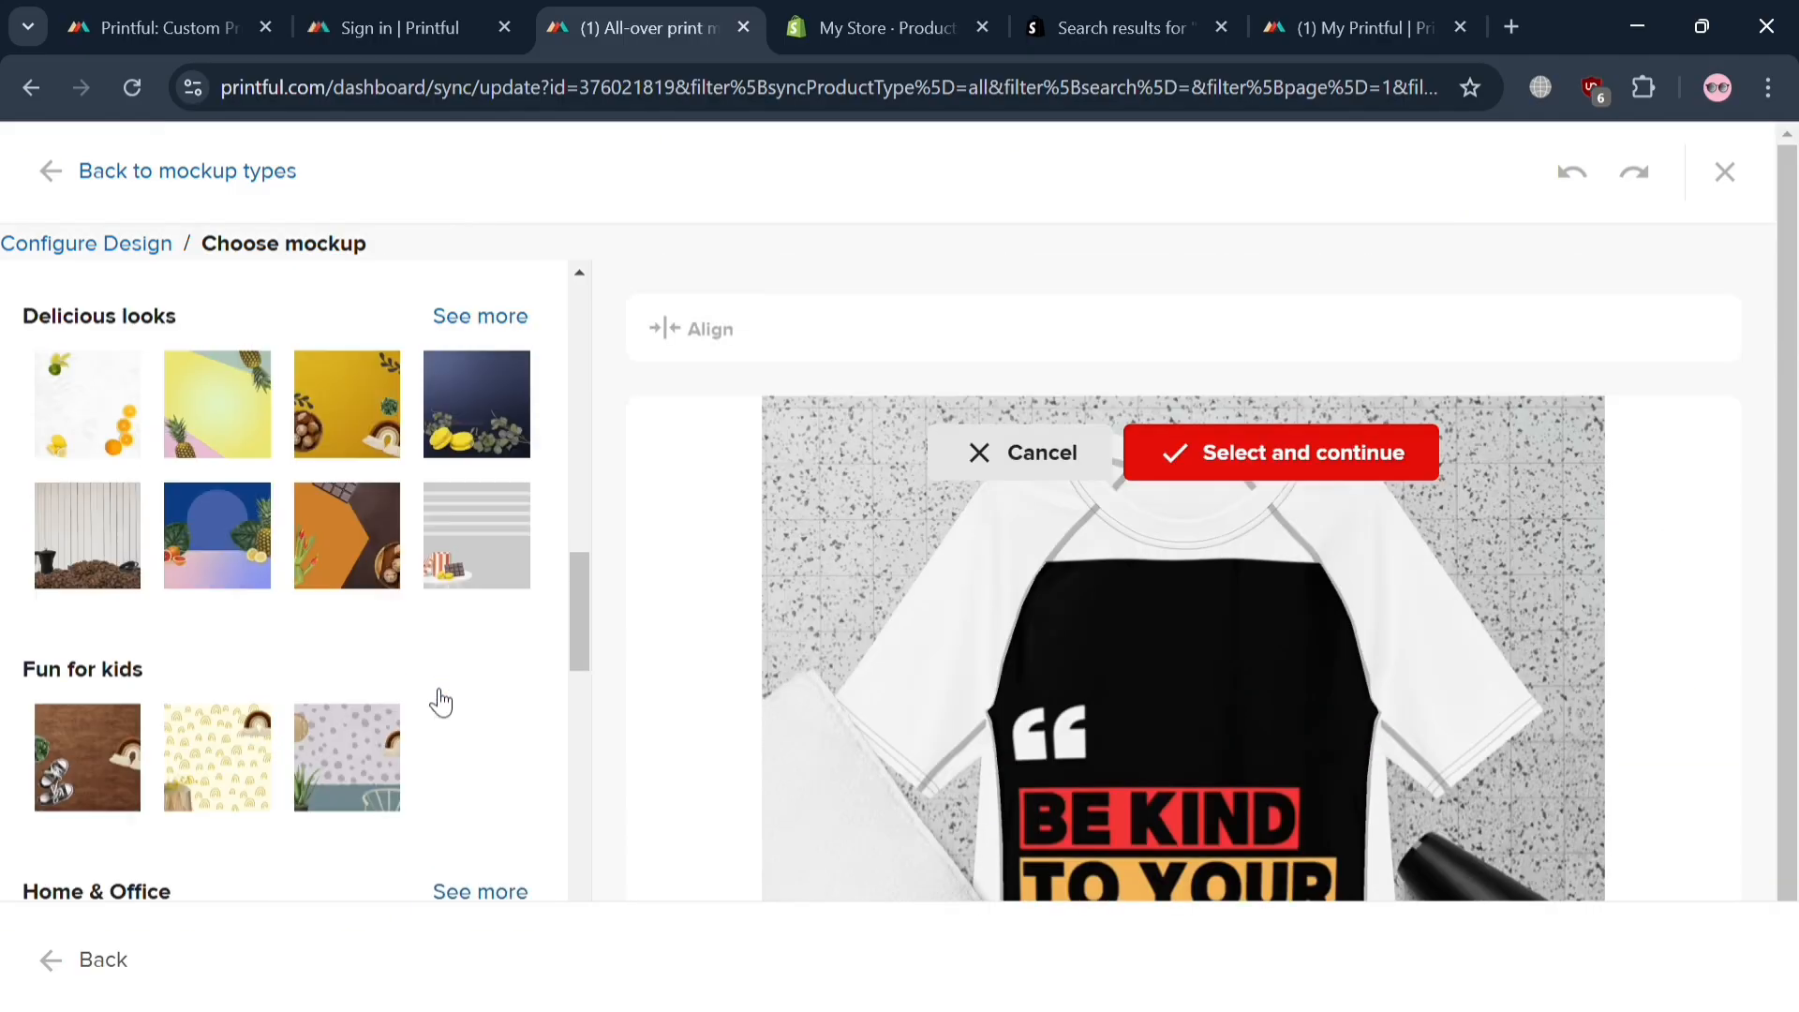
pyautogui.scroll(-4, 439, 707)
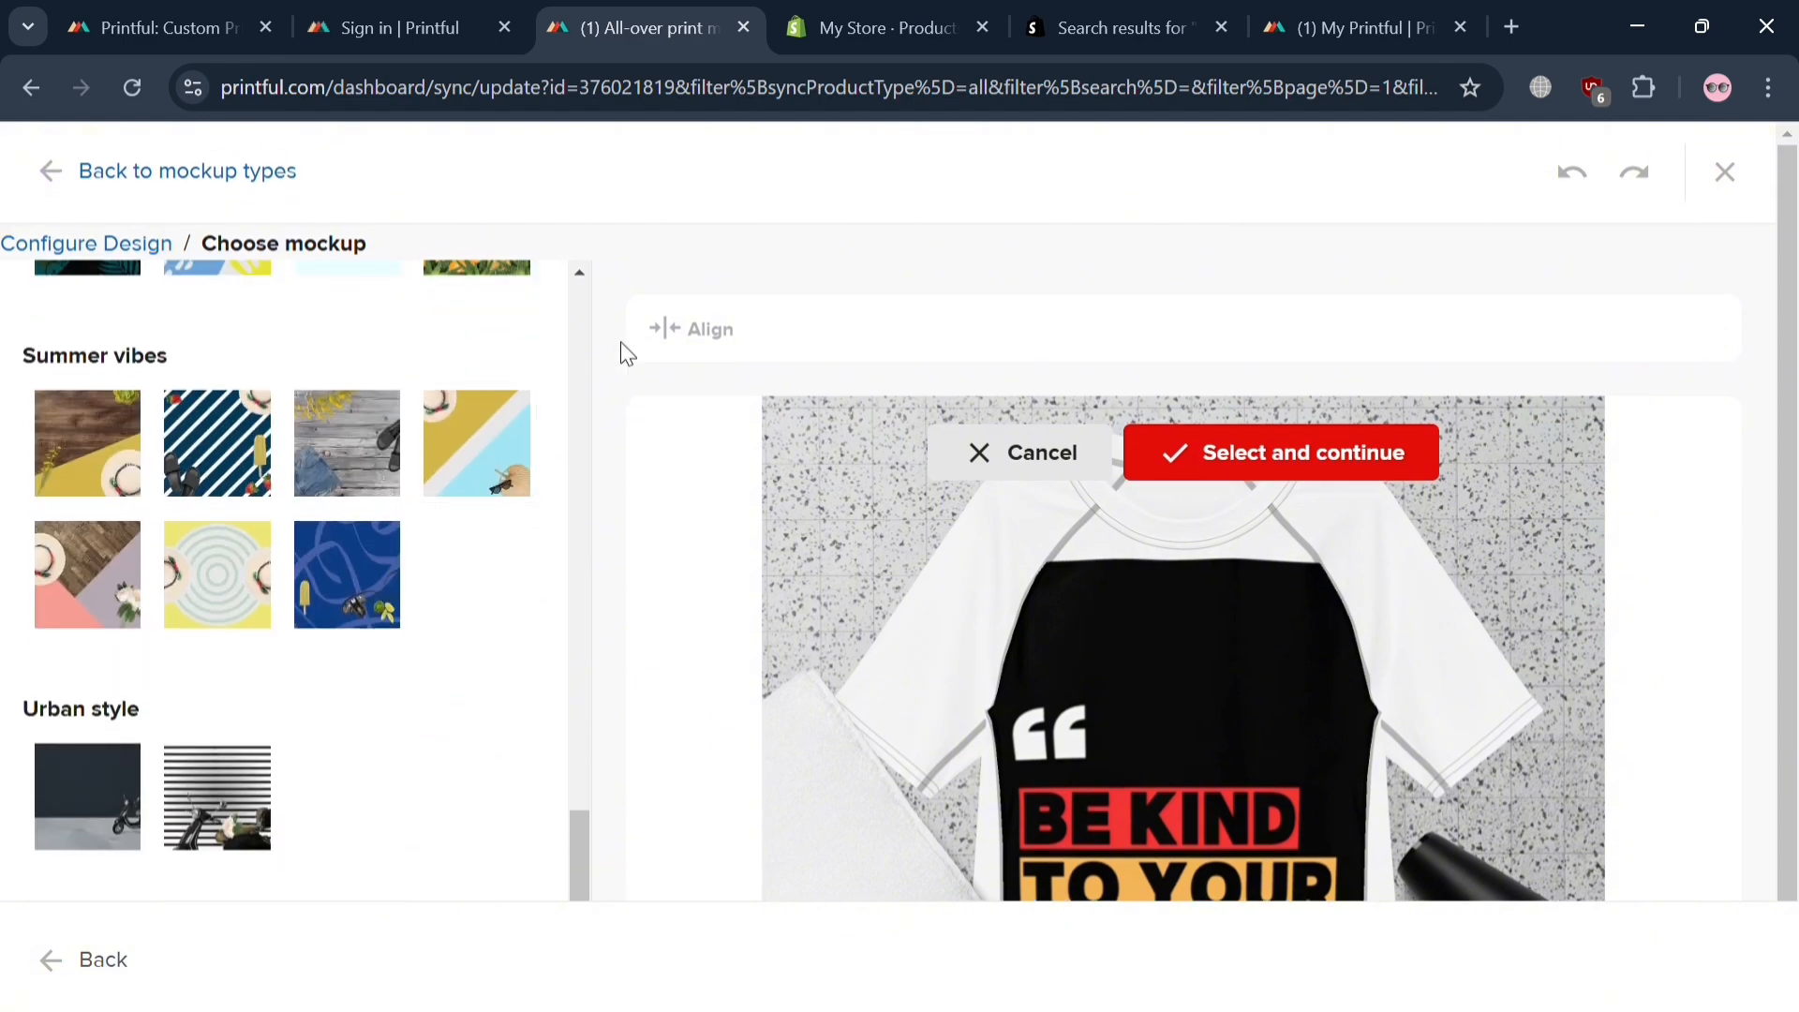
pyautogui.click(1410, 459)
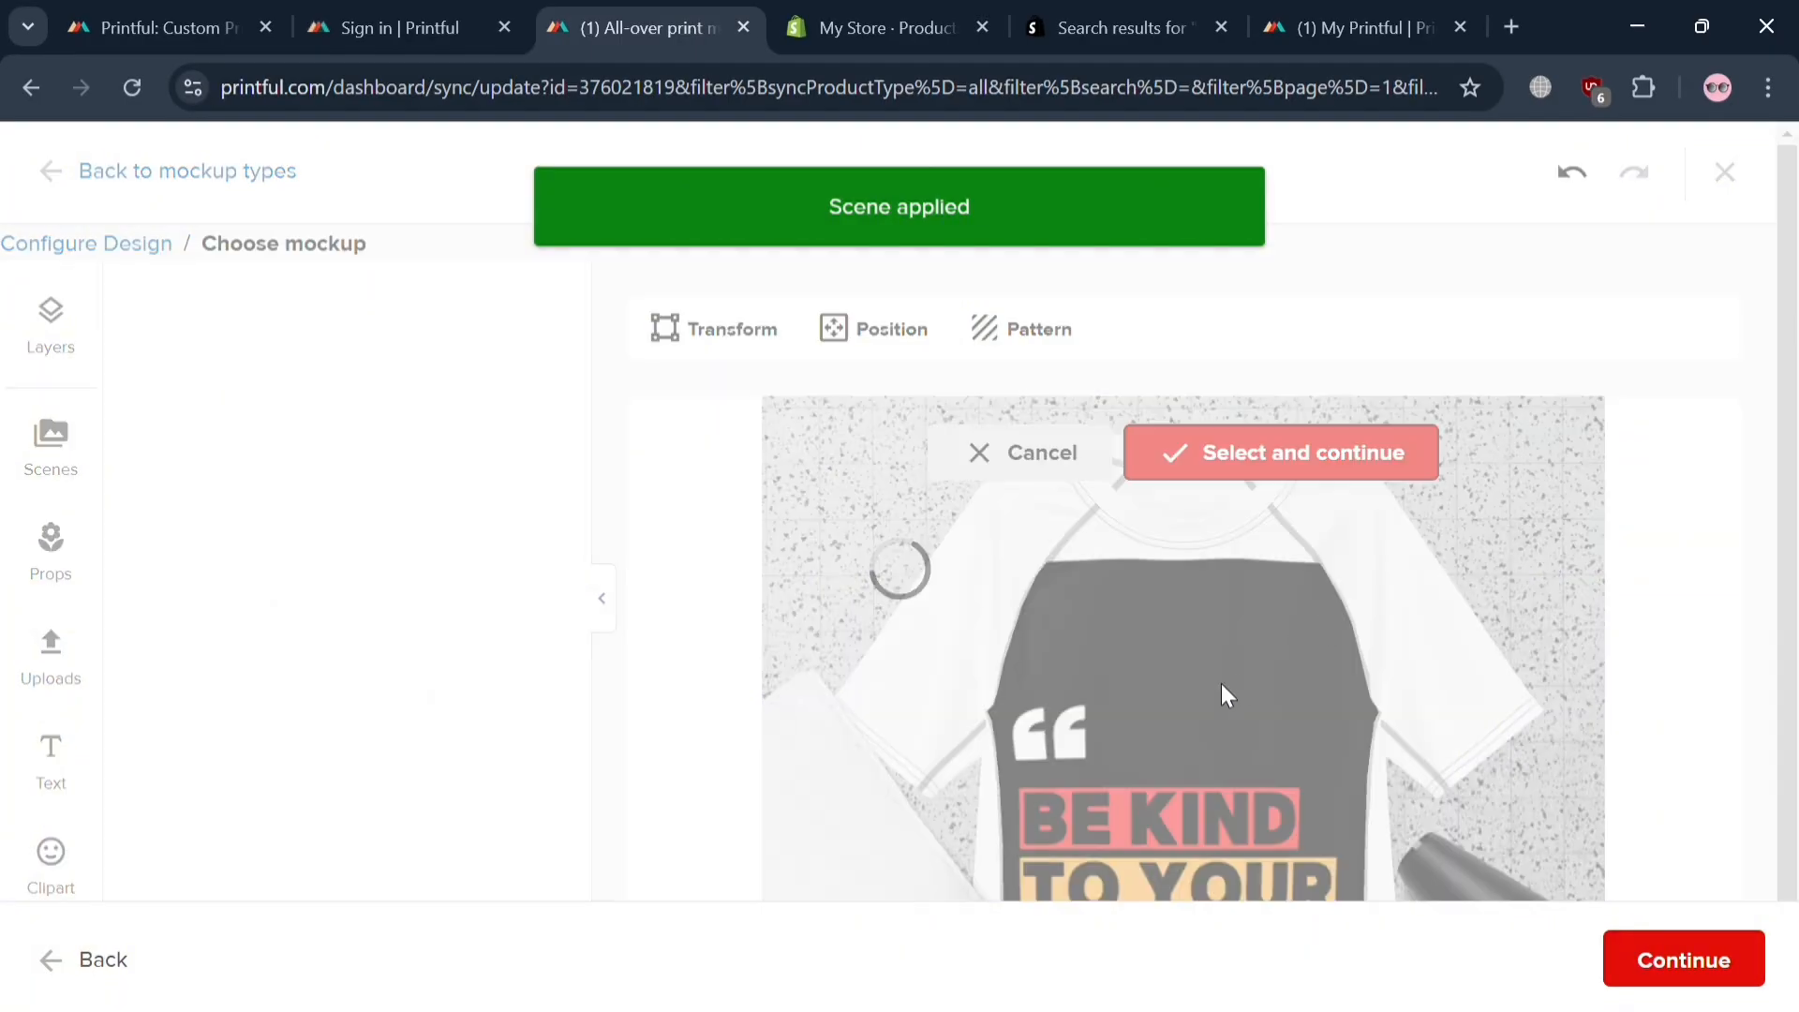
pyautogui.click(1665, 984)
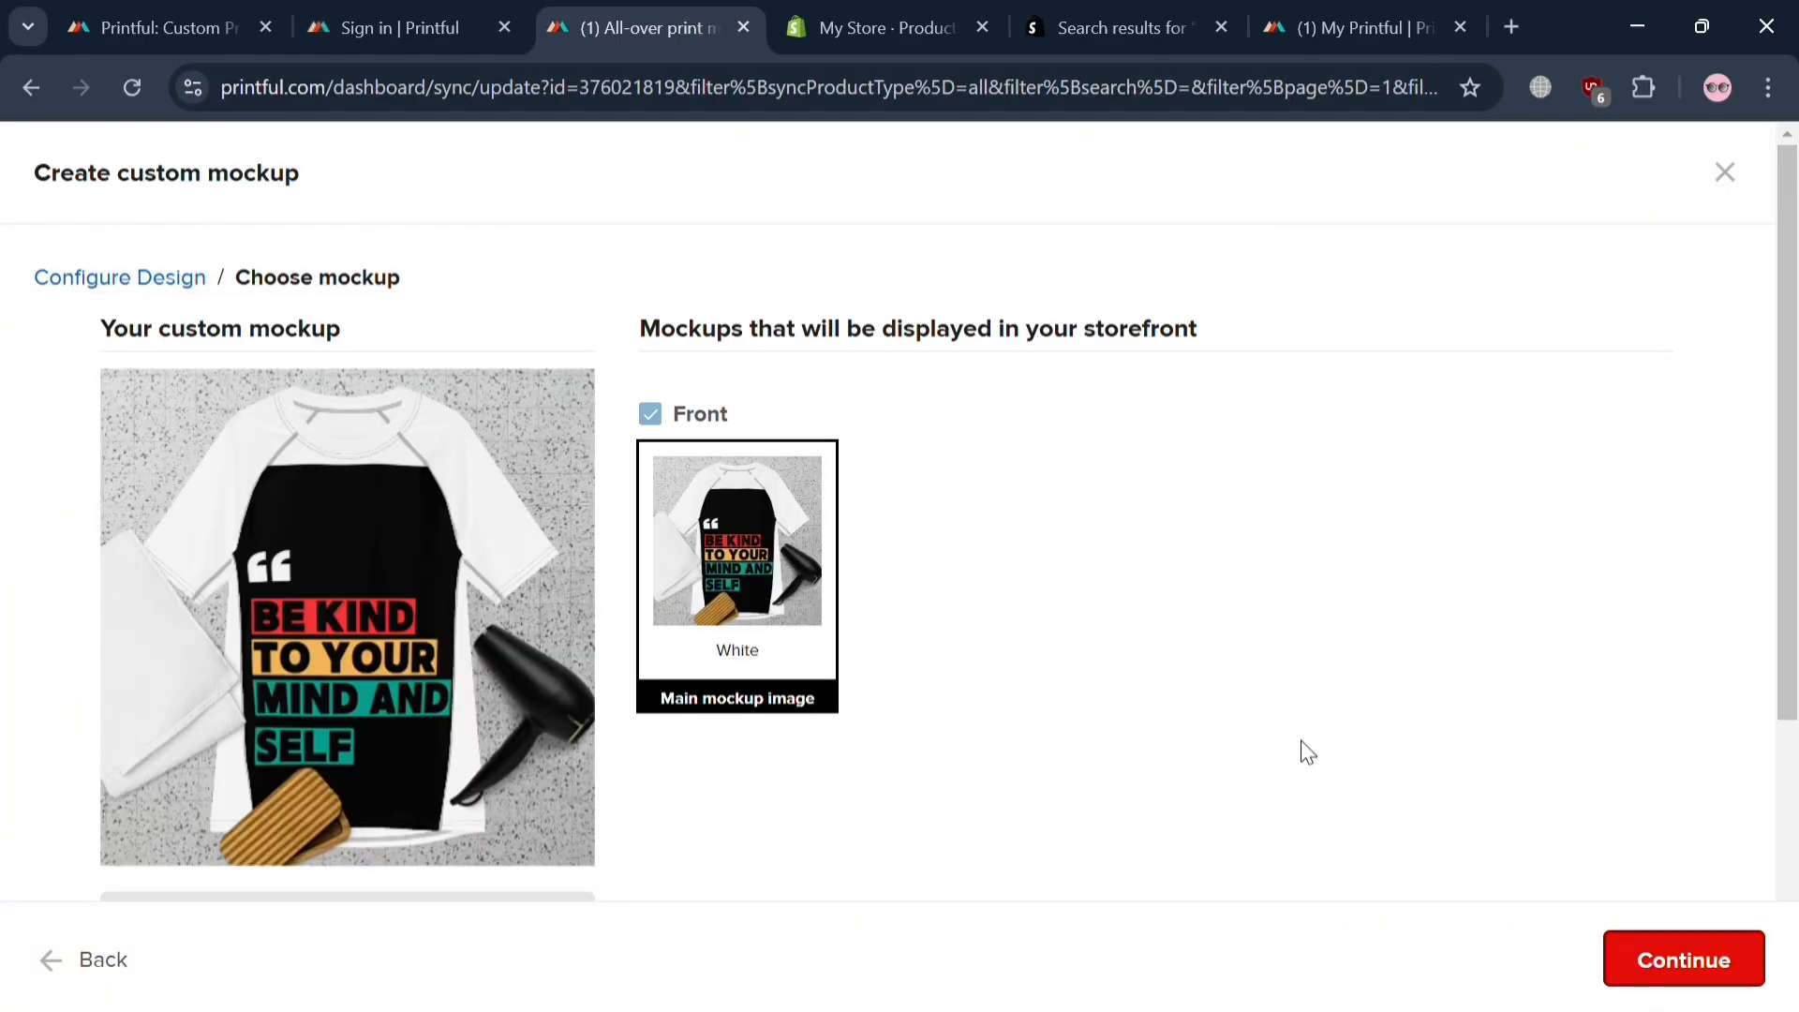
pyautogui.click(1665, 959)
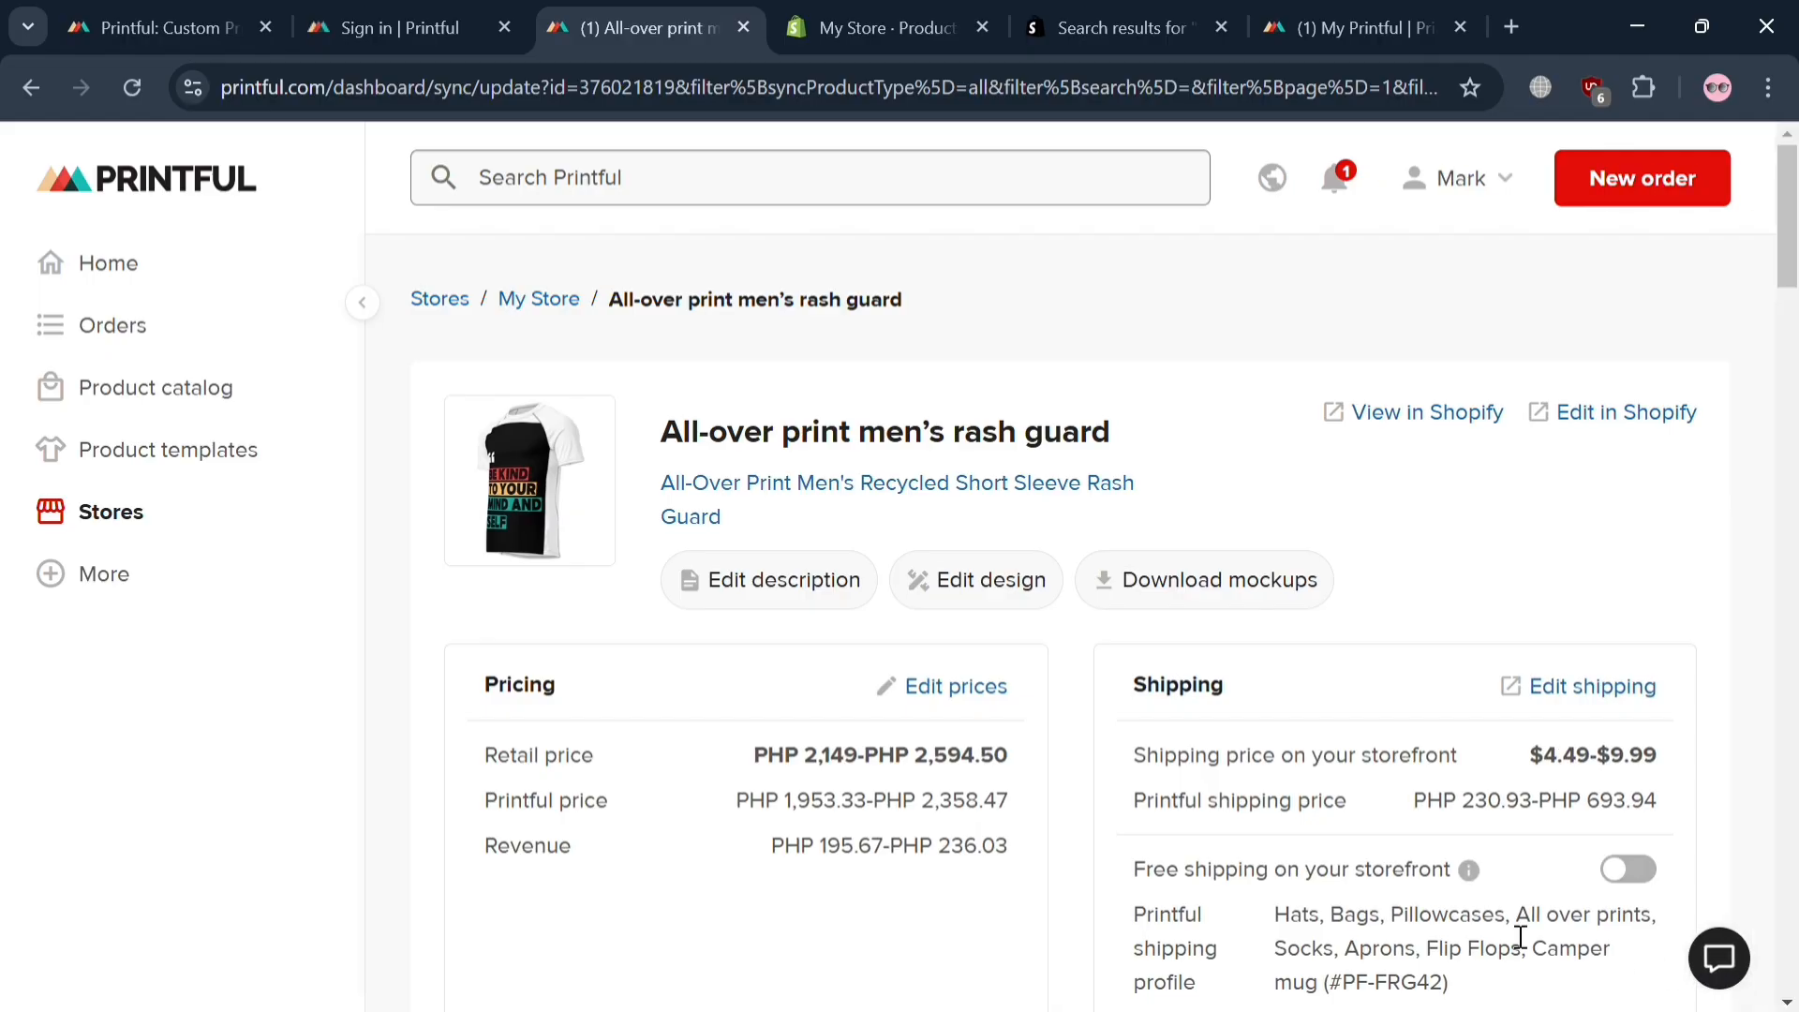
pyautogui.scroll(-4, 1076, 751)
pyautogui.scroll(4, 1019, 750)
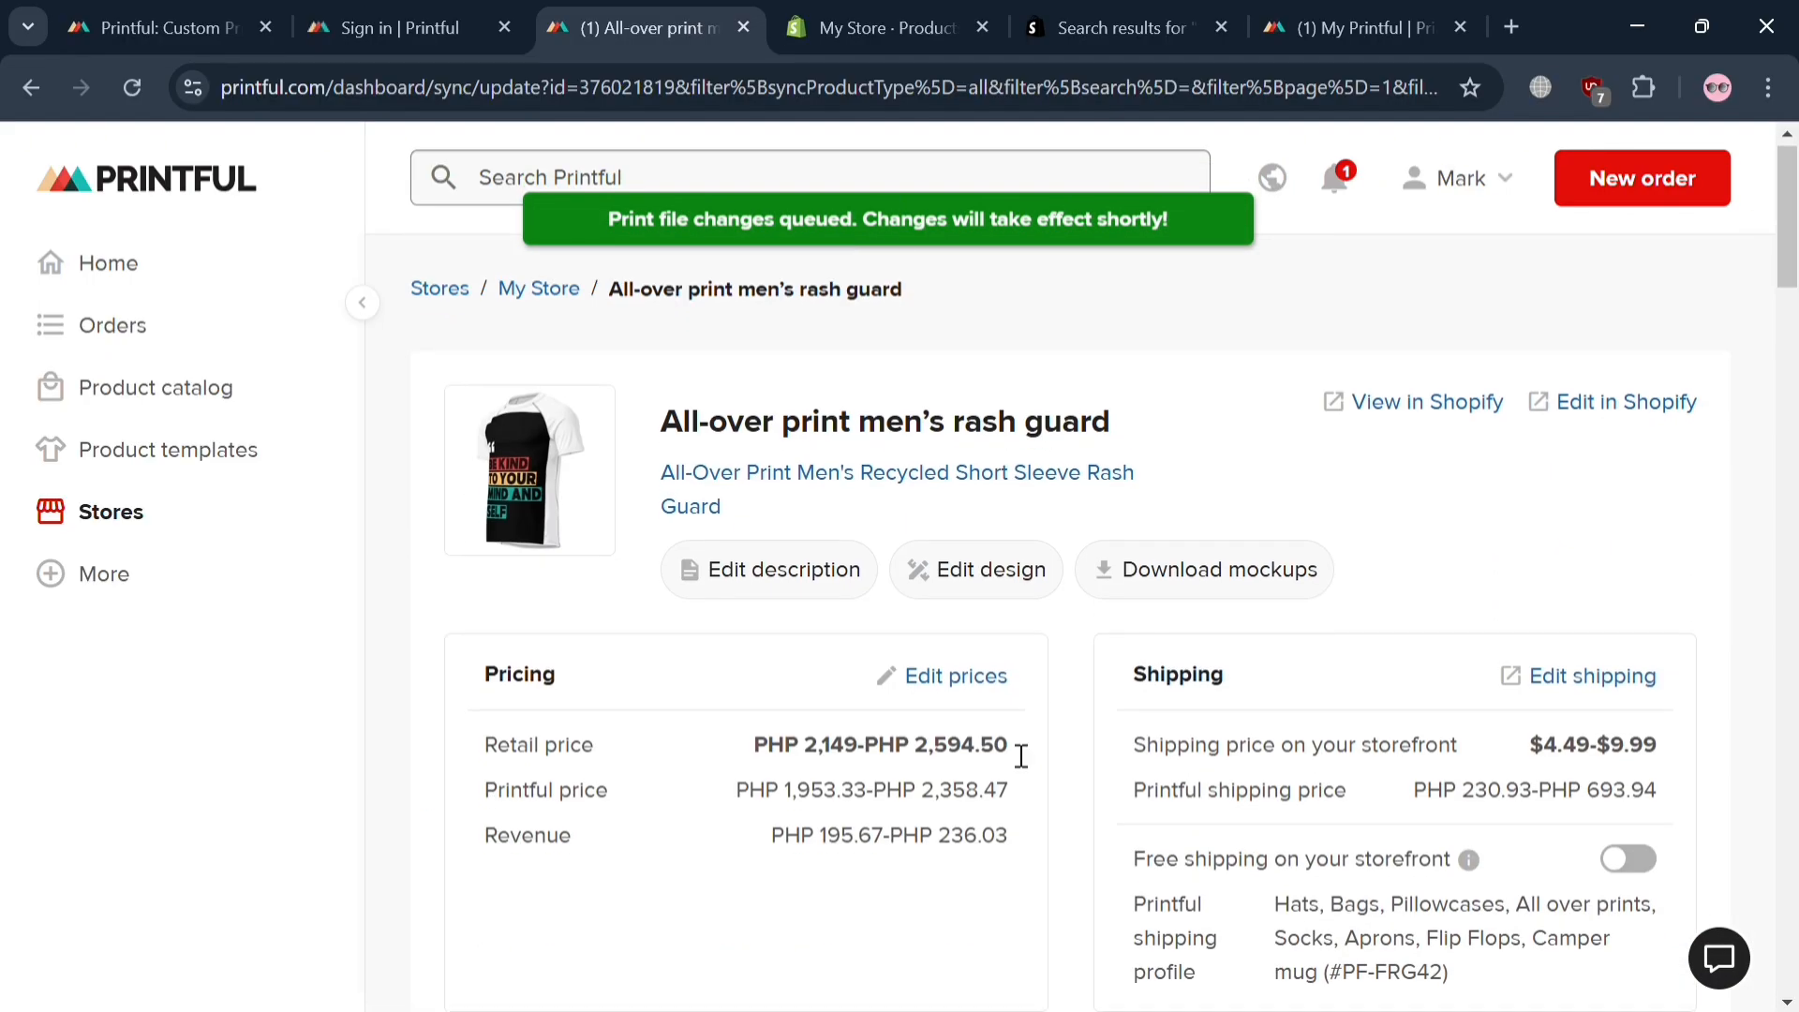
# - Switch to Shopify, refresh the product list and check the rash guard's media and variants before returning to the list
pyautogui.click(869, 10)
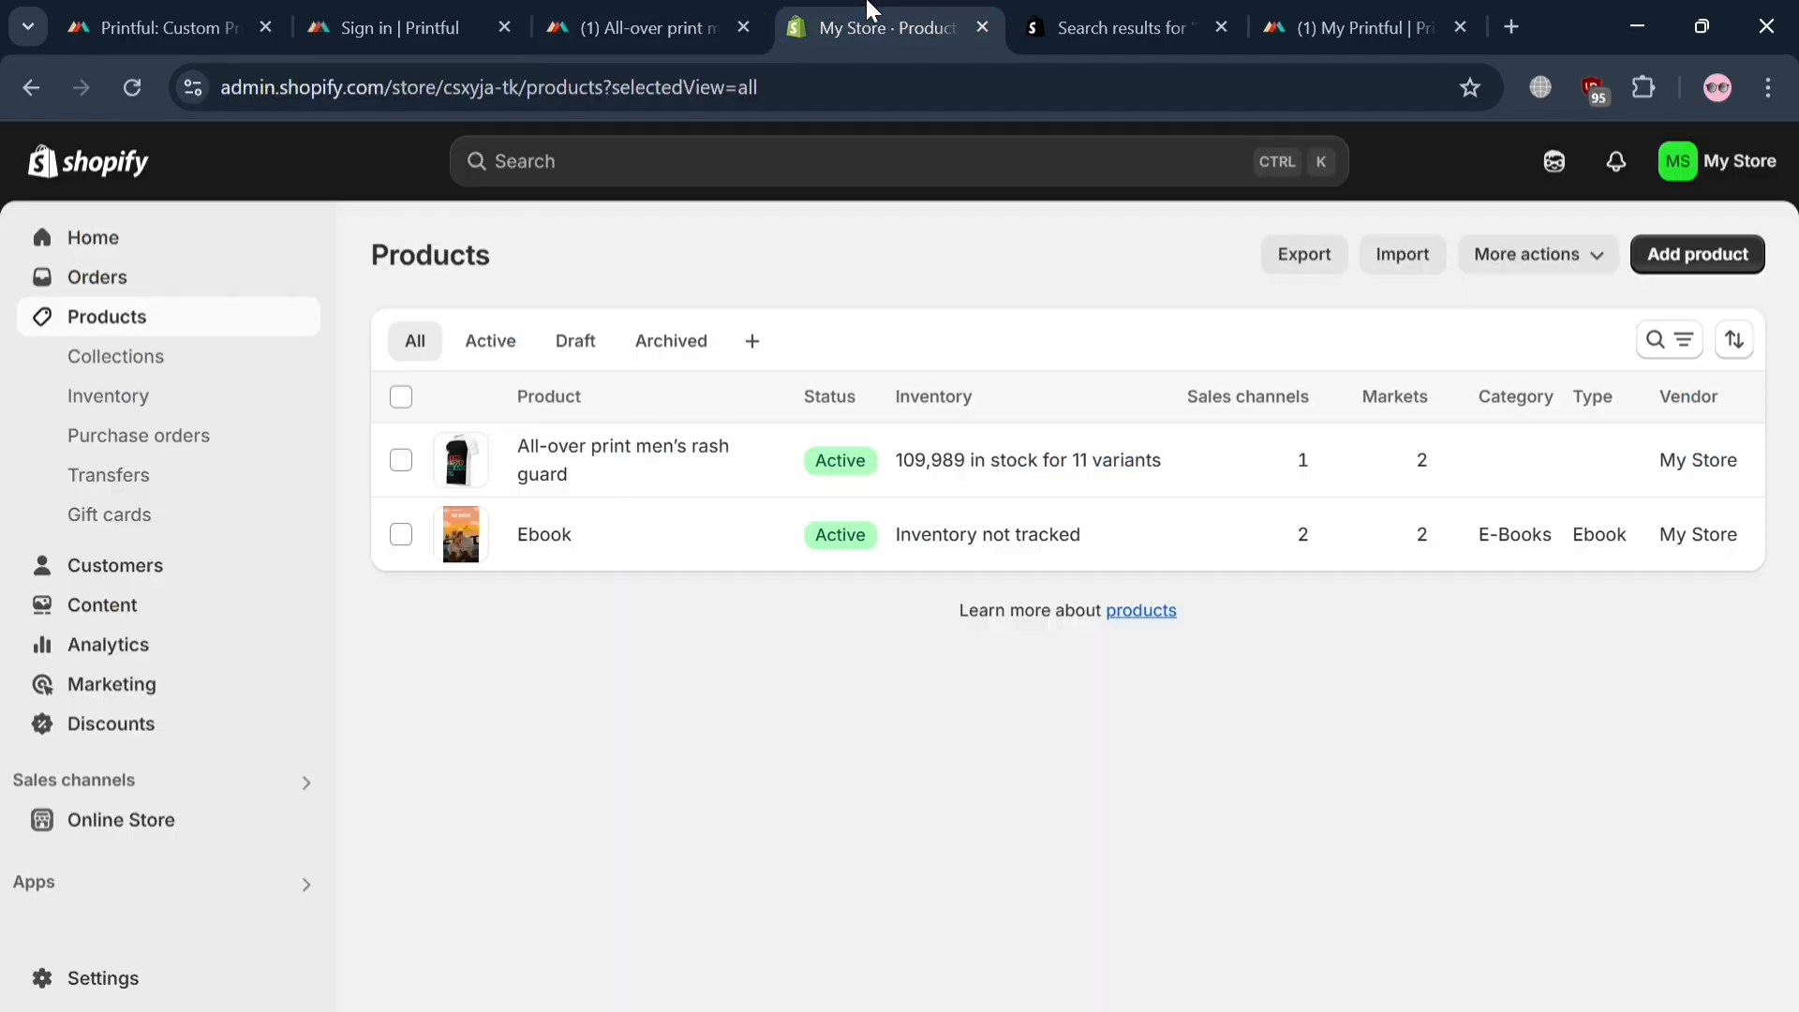
pyautogui.click(118, 93)
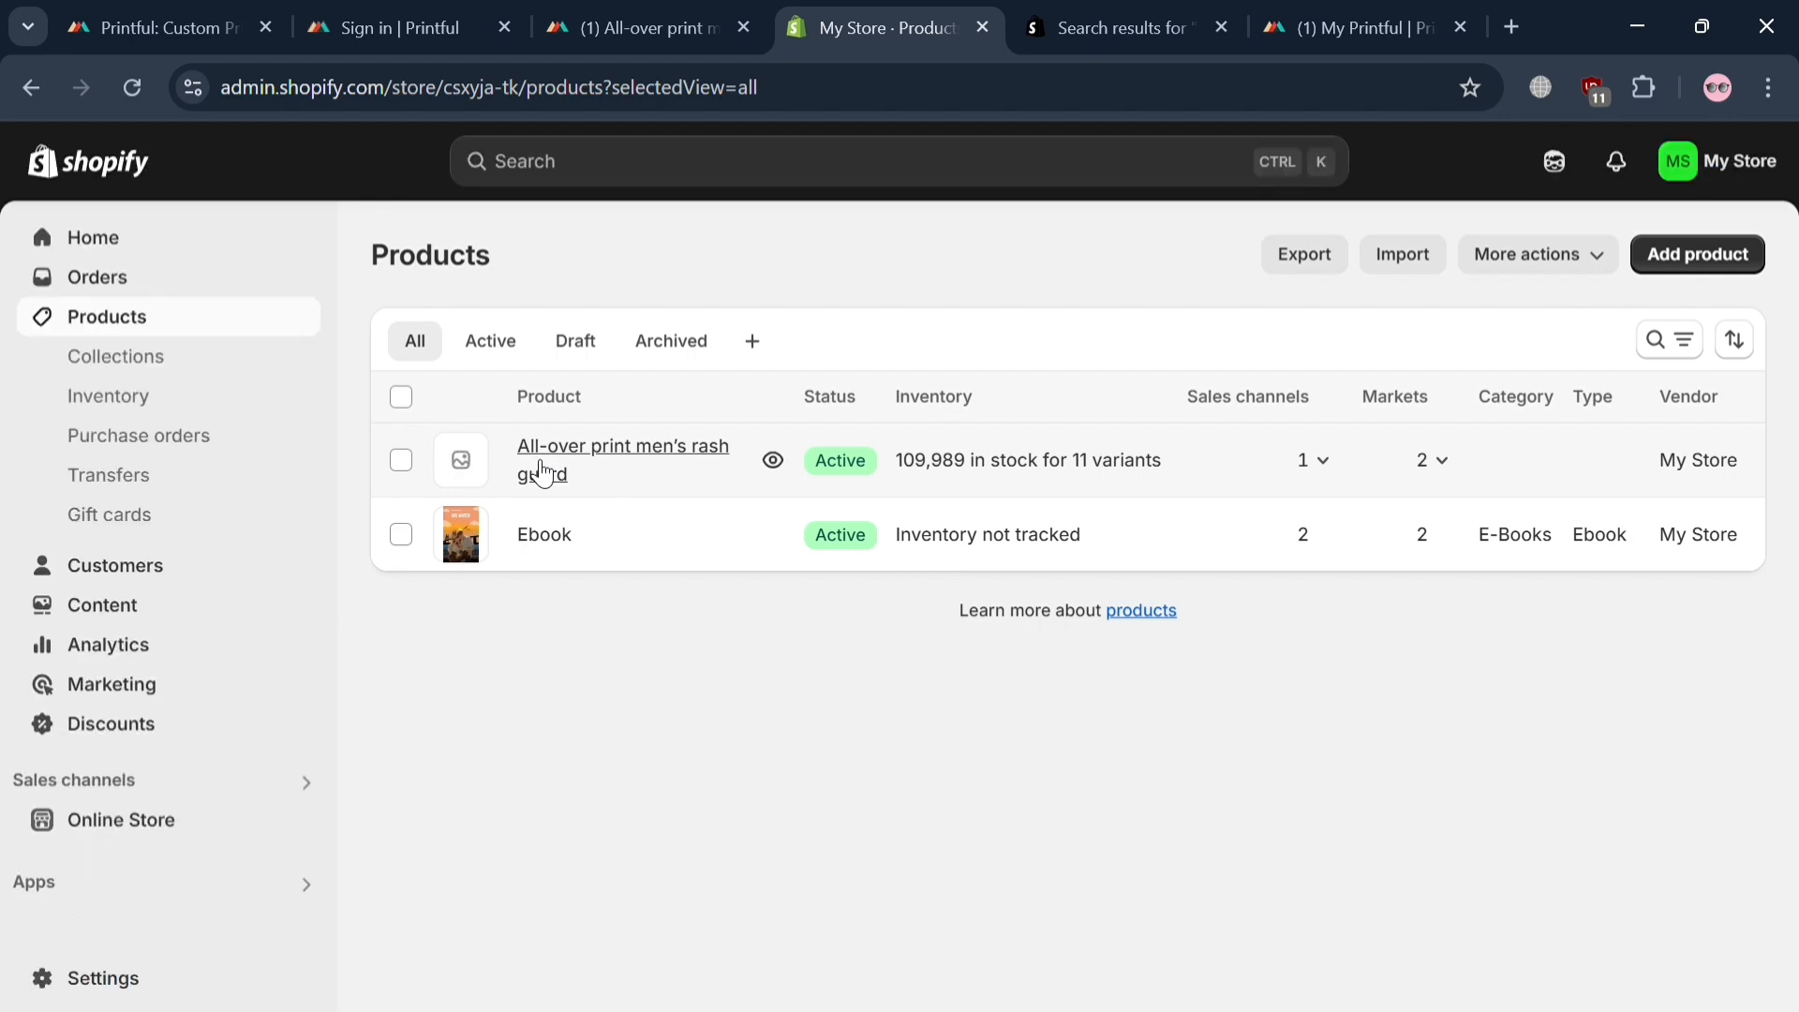
pyautogui.click(543, 472)
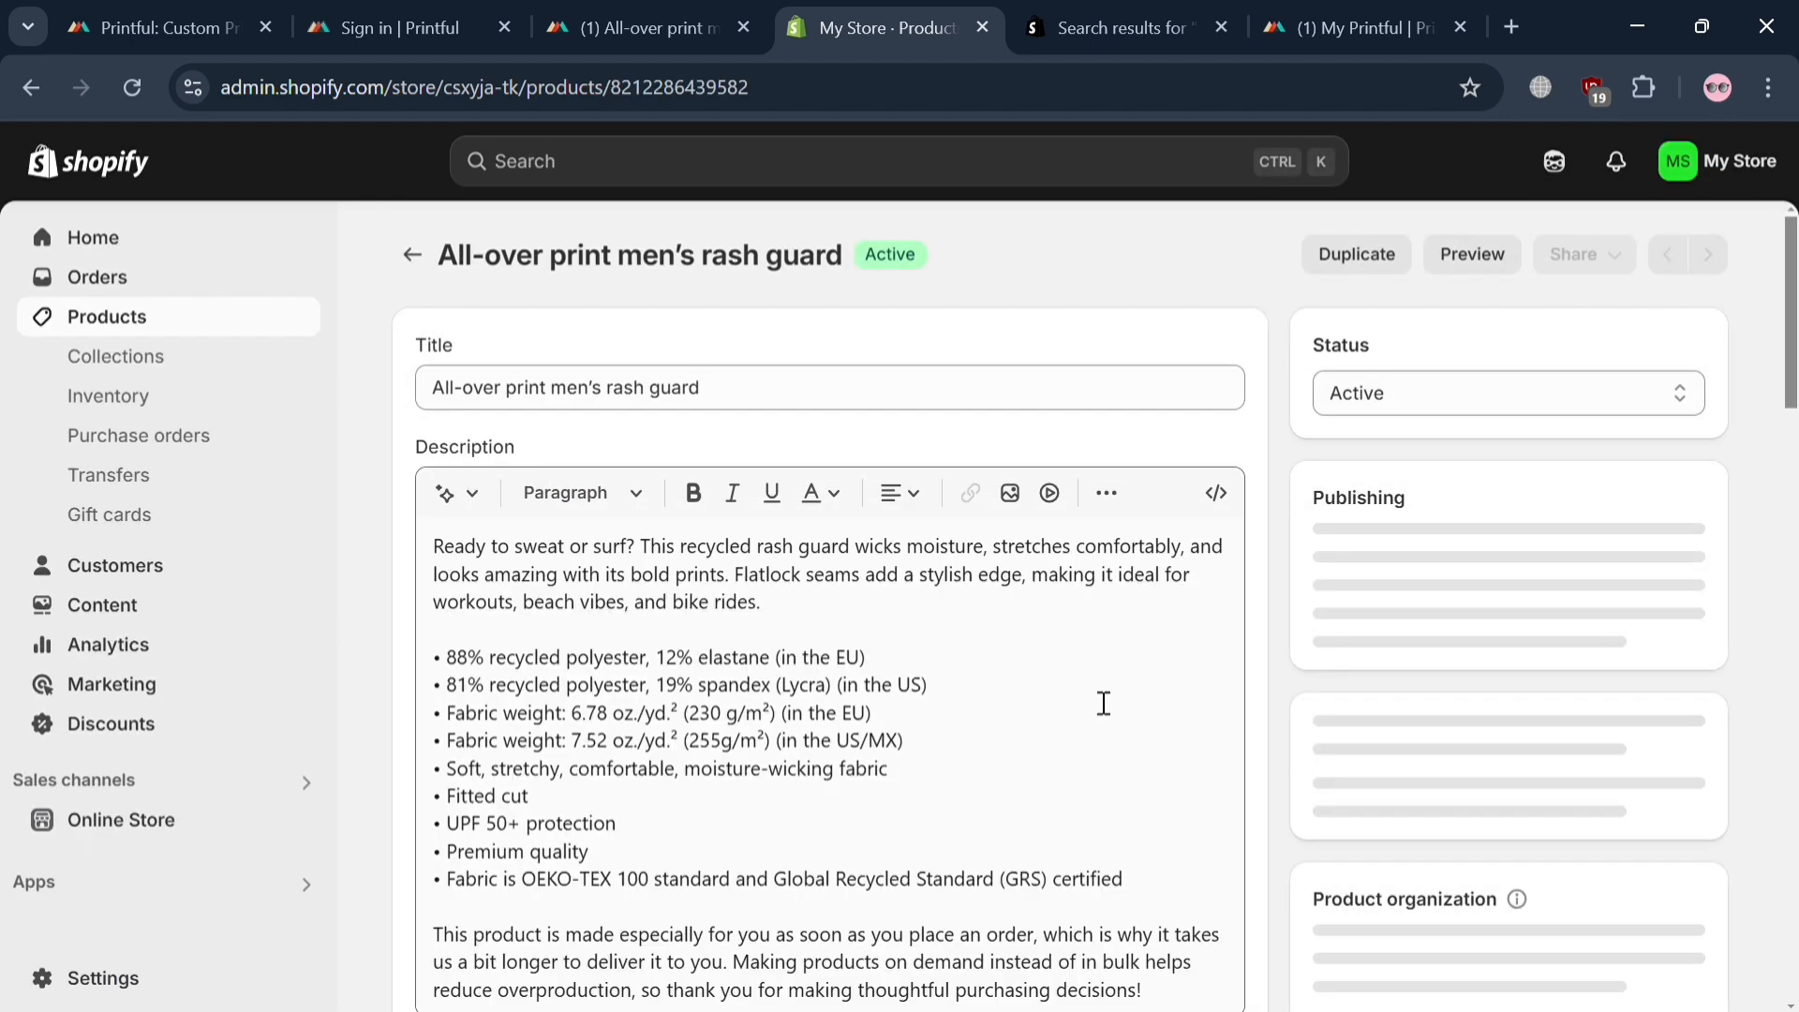
pyautogui.scroll(-10, 1072, 864)
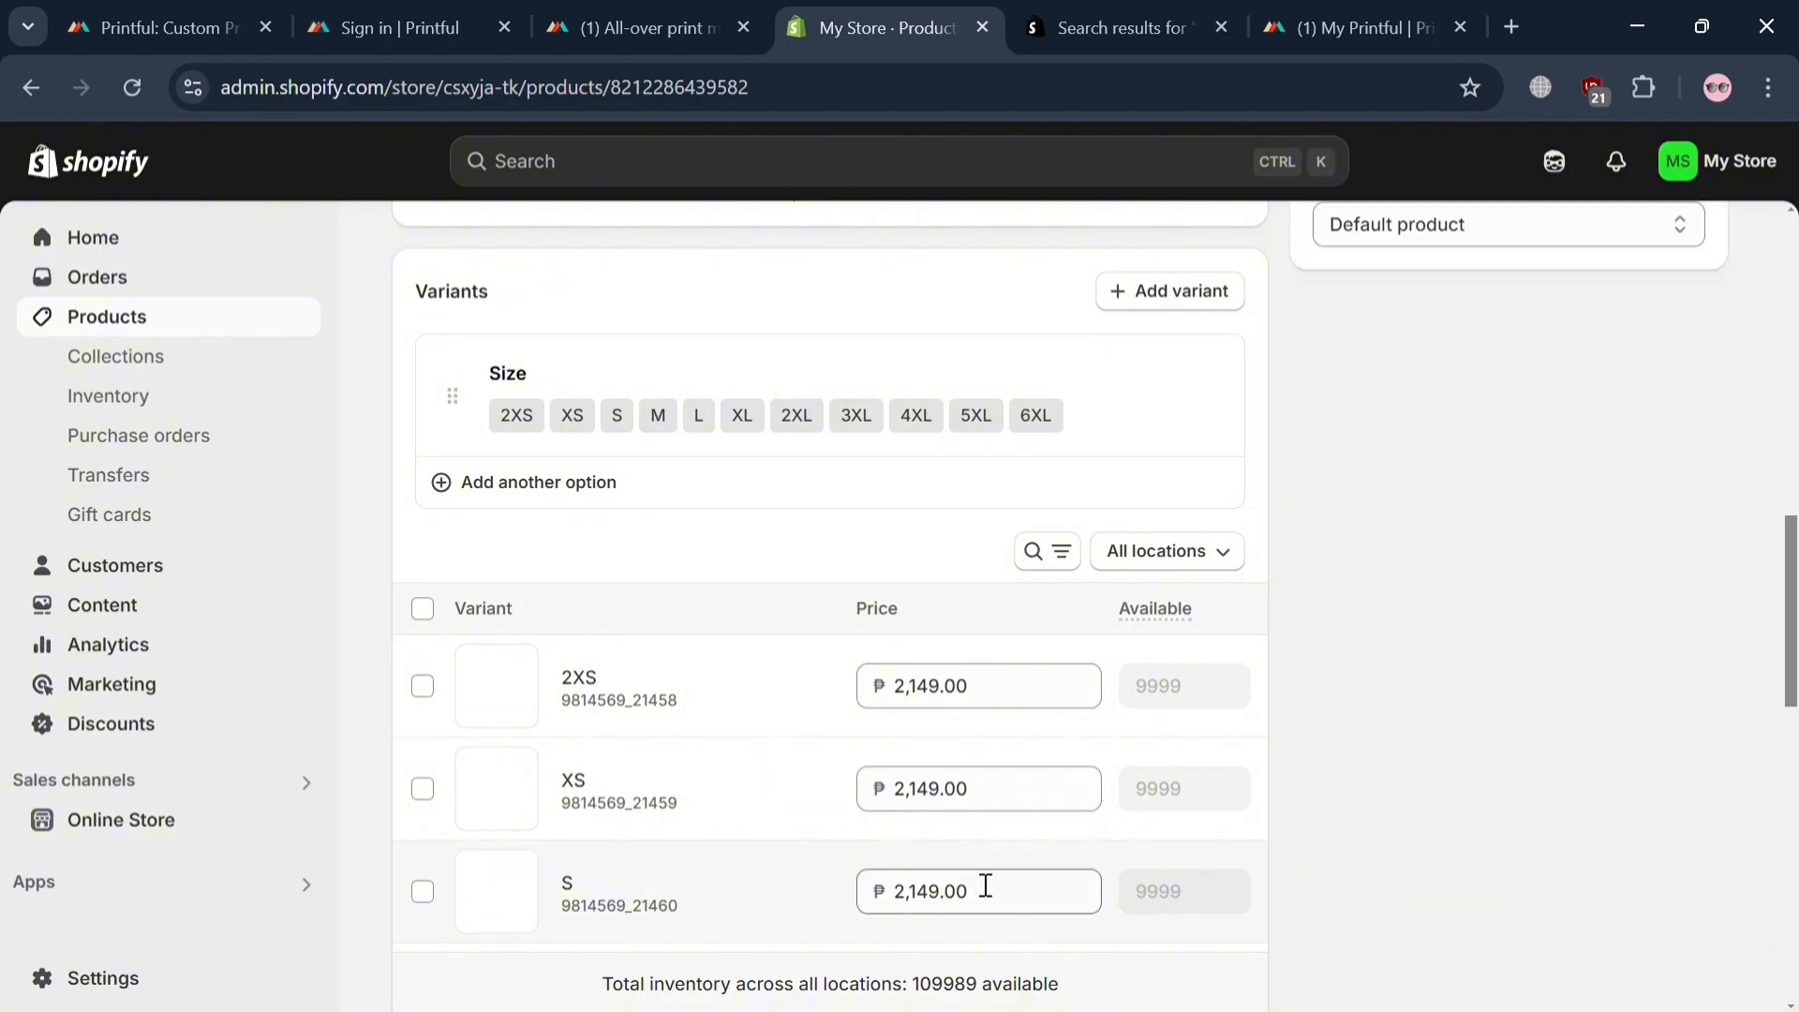
pyautogui.scroll(7, 986, 886)
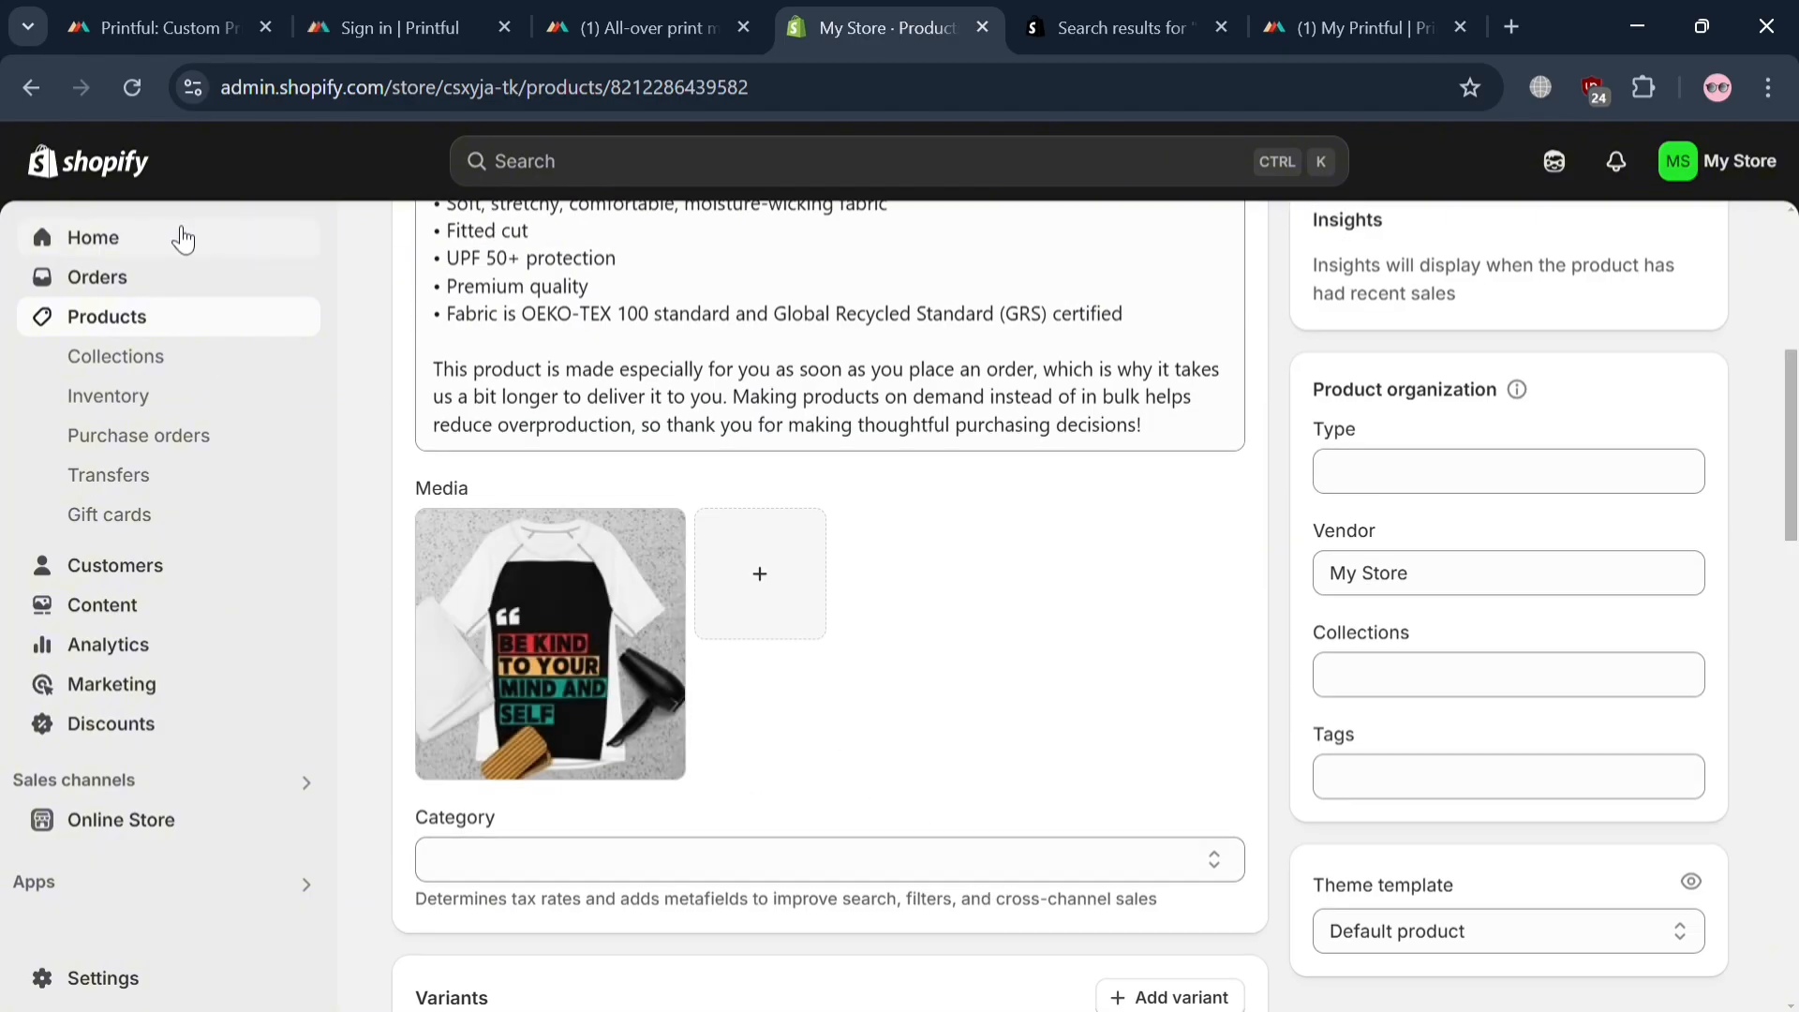
pyautogui.click(31, 88)
# - Switch back to Printful and review the rash guard's product page, including its synced size variants
pyautogui.click(703, 12)
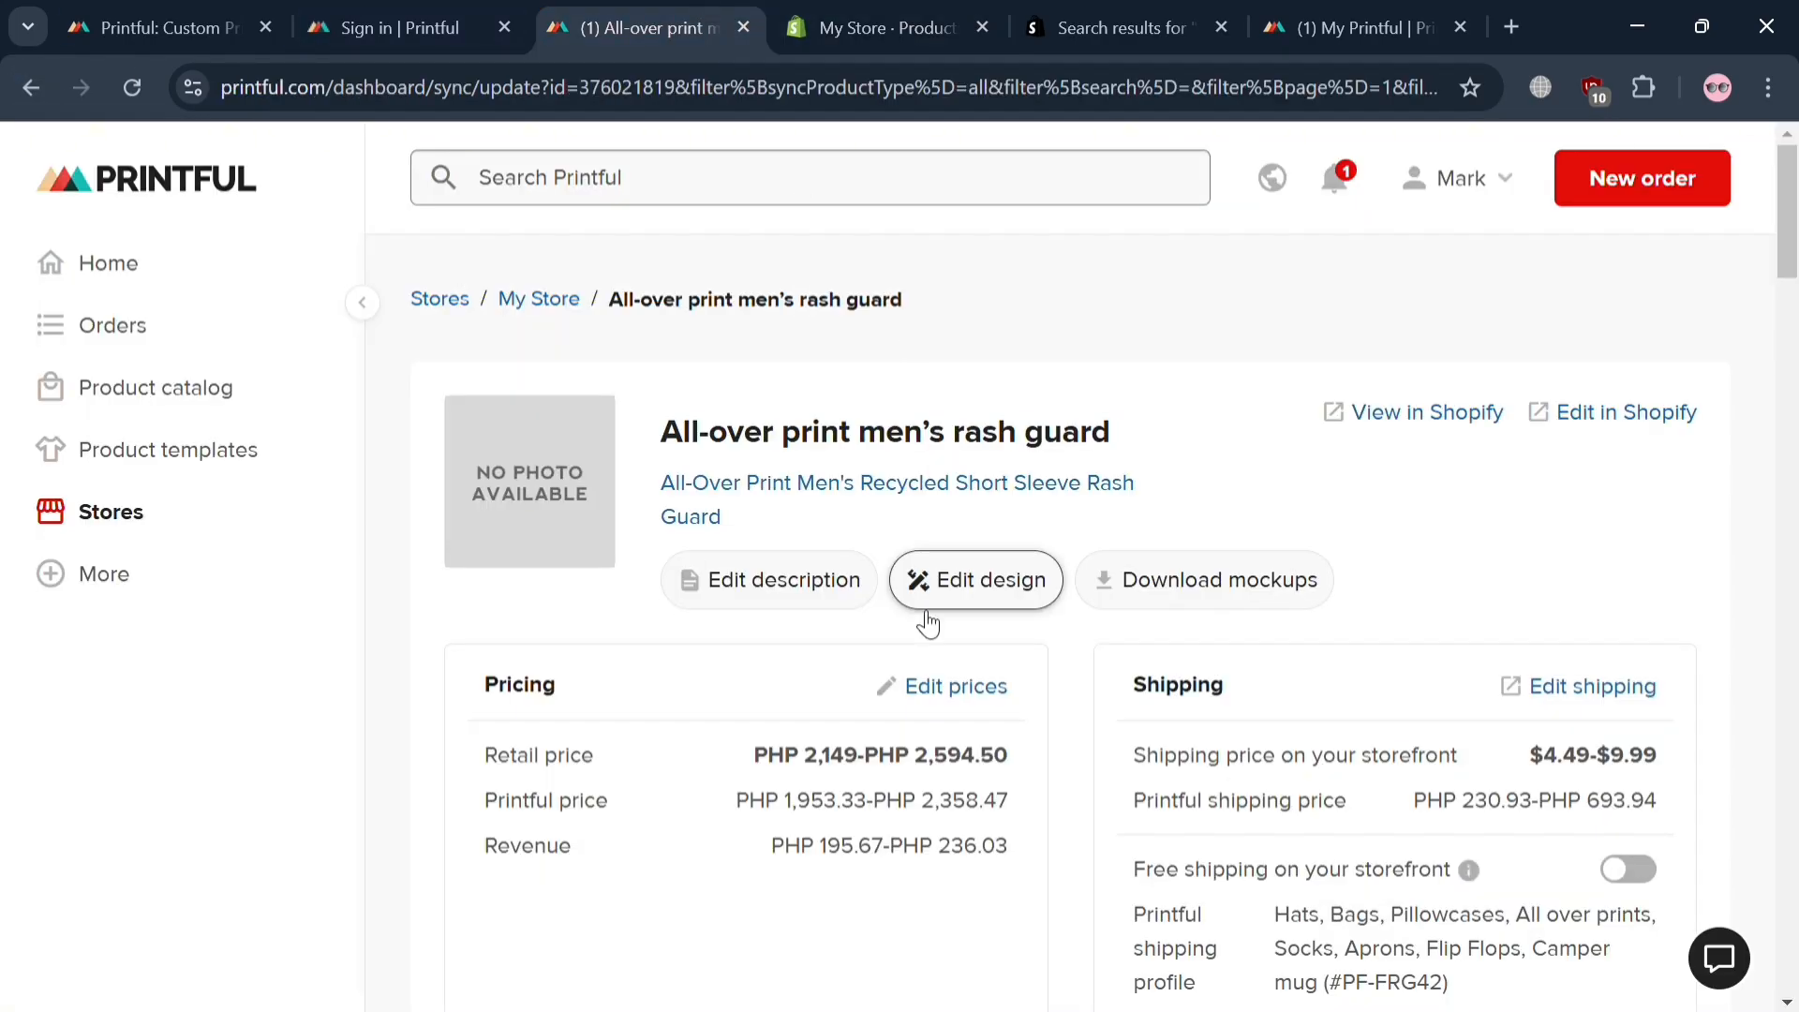
pyautogui.scroll(-8, 1134, 750)
pyautogui.scroll(-10, 1151, 789)
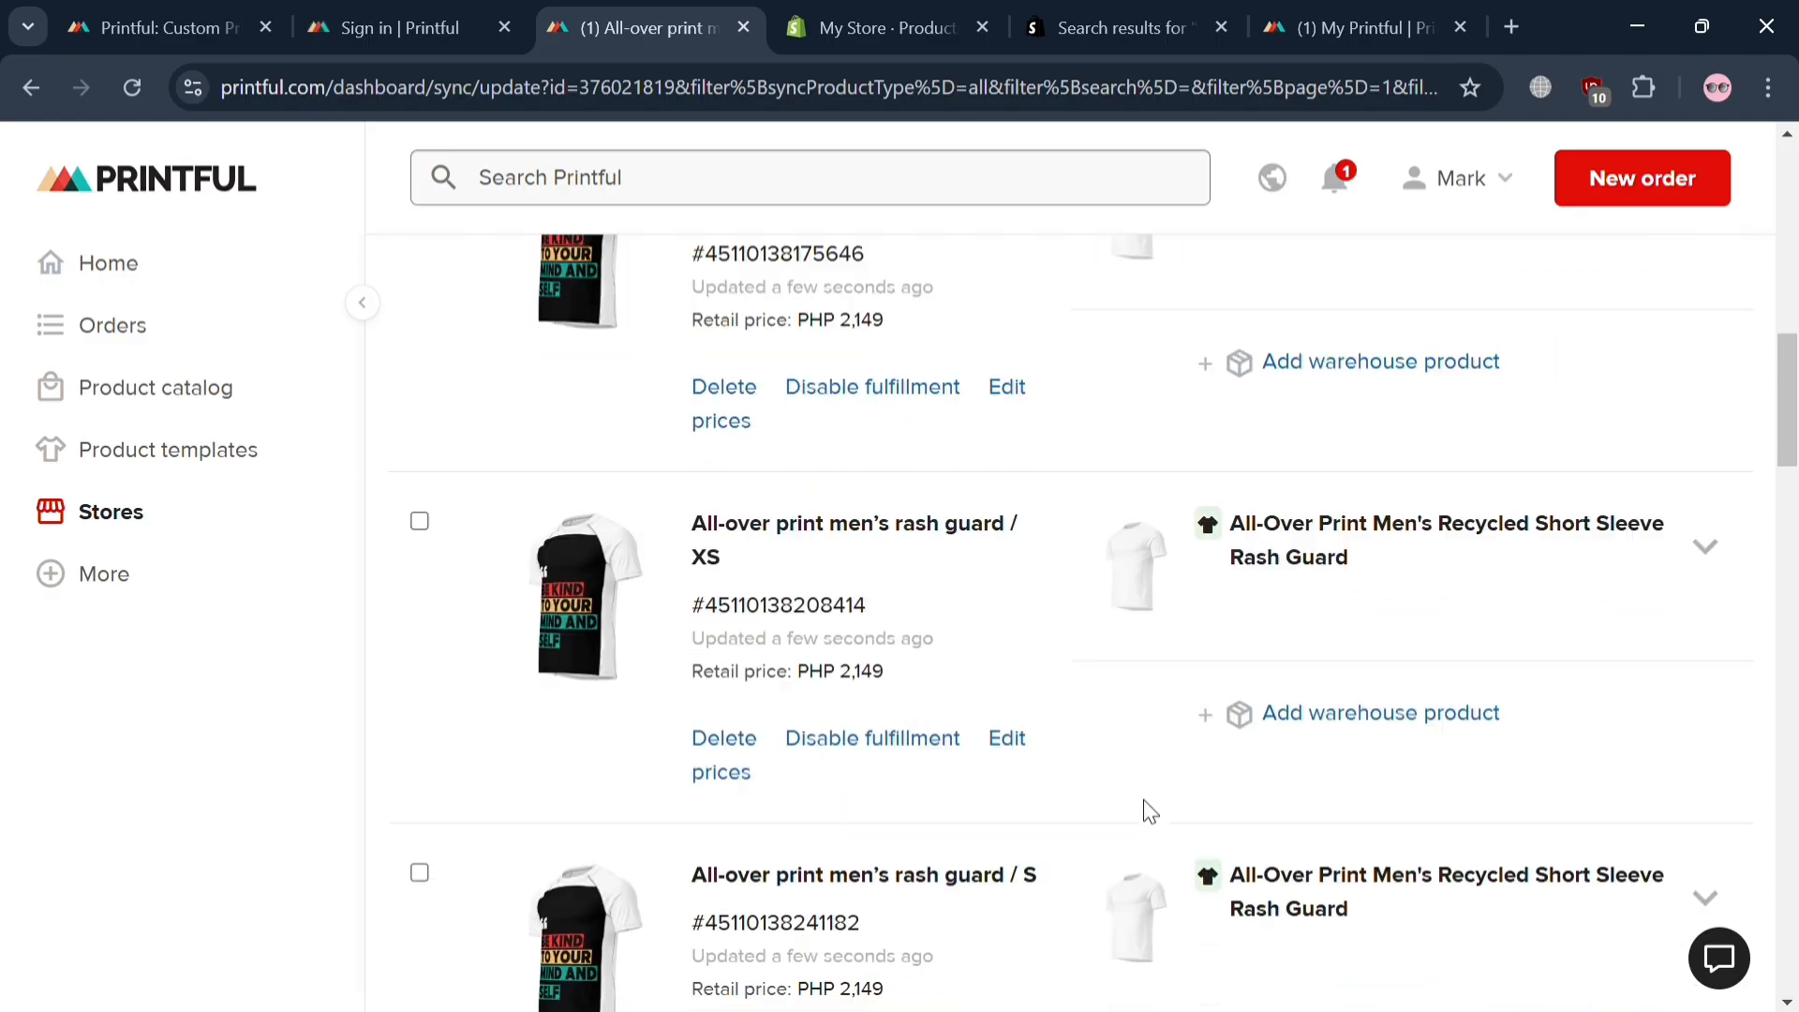
pyautogui.scroll(5, 1145, 807)
pyautogui.scroll(15, 993, 741)
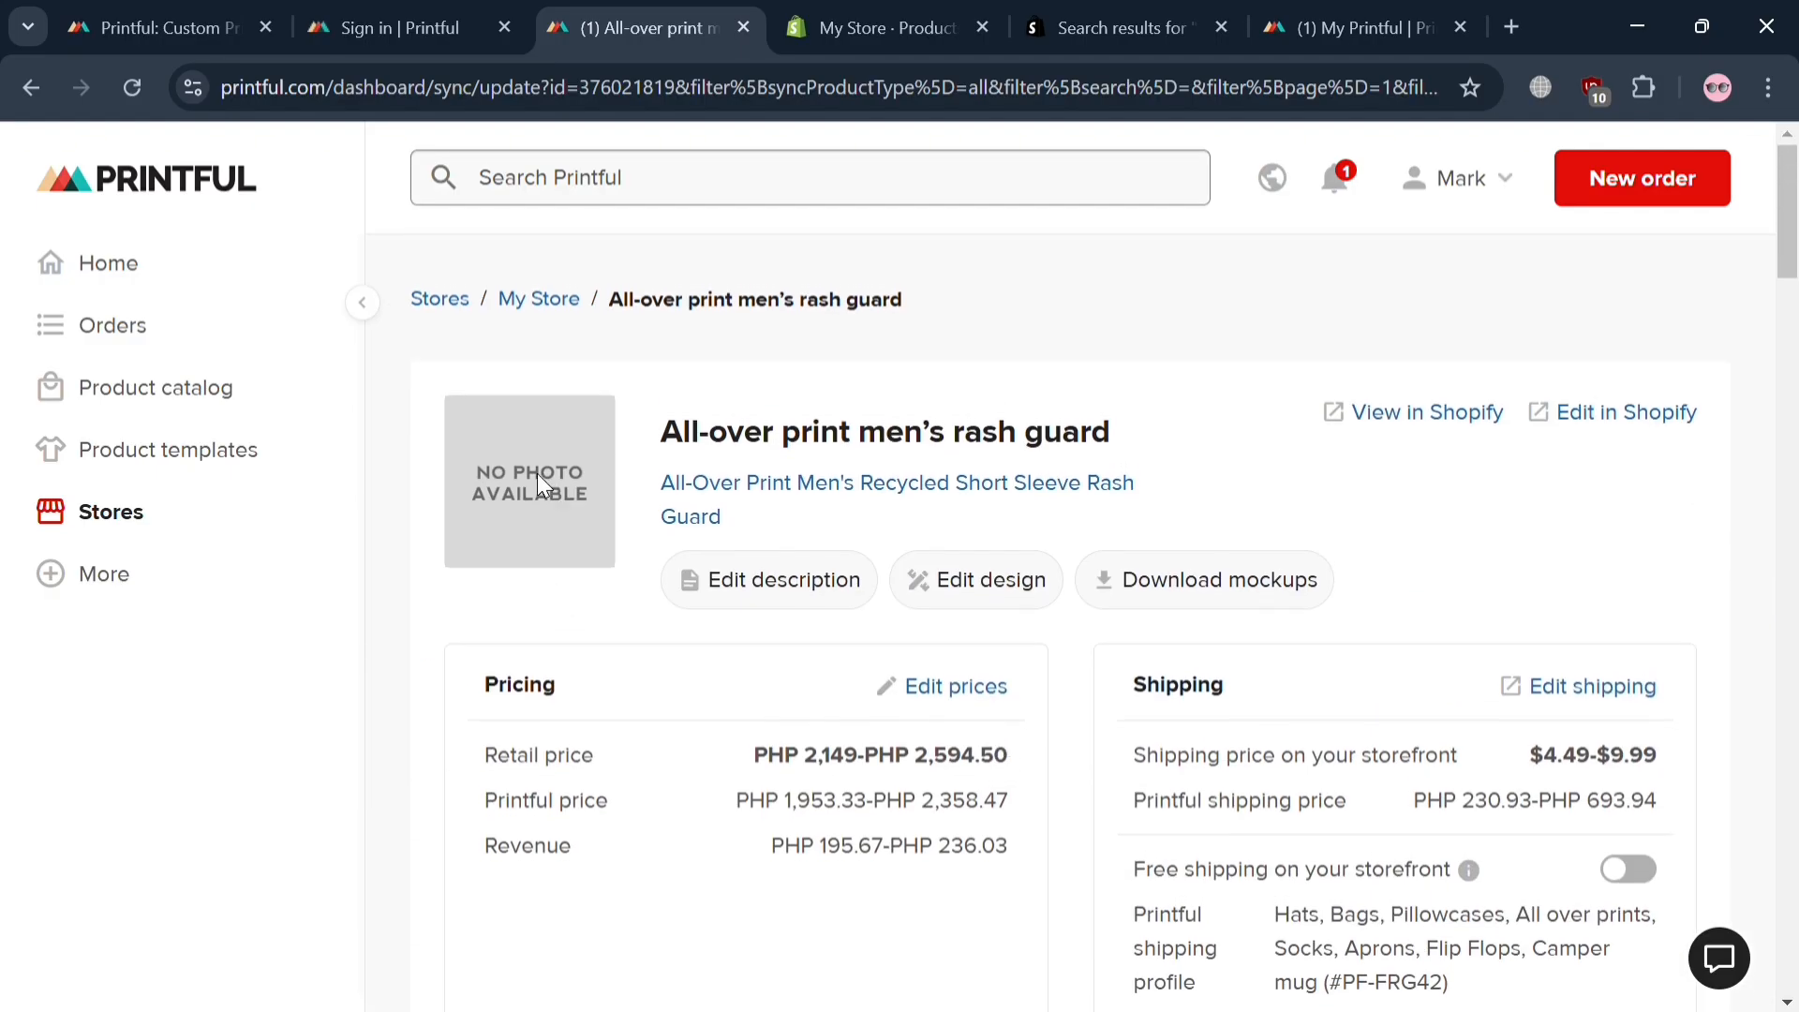
# - Open the Stores page and examine the ecommerce platforms and marketplaces that Printful can connect to
pyautogui.click(206, 518)
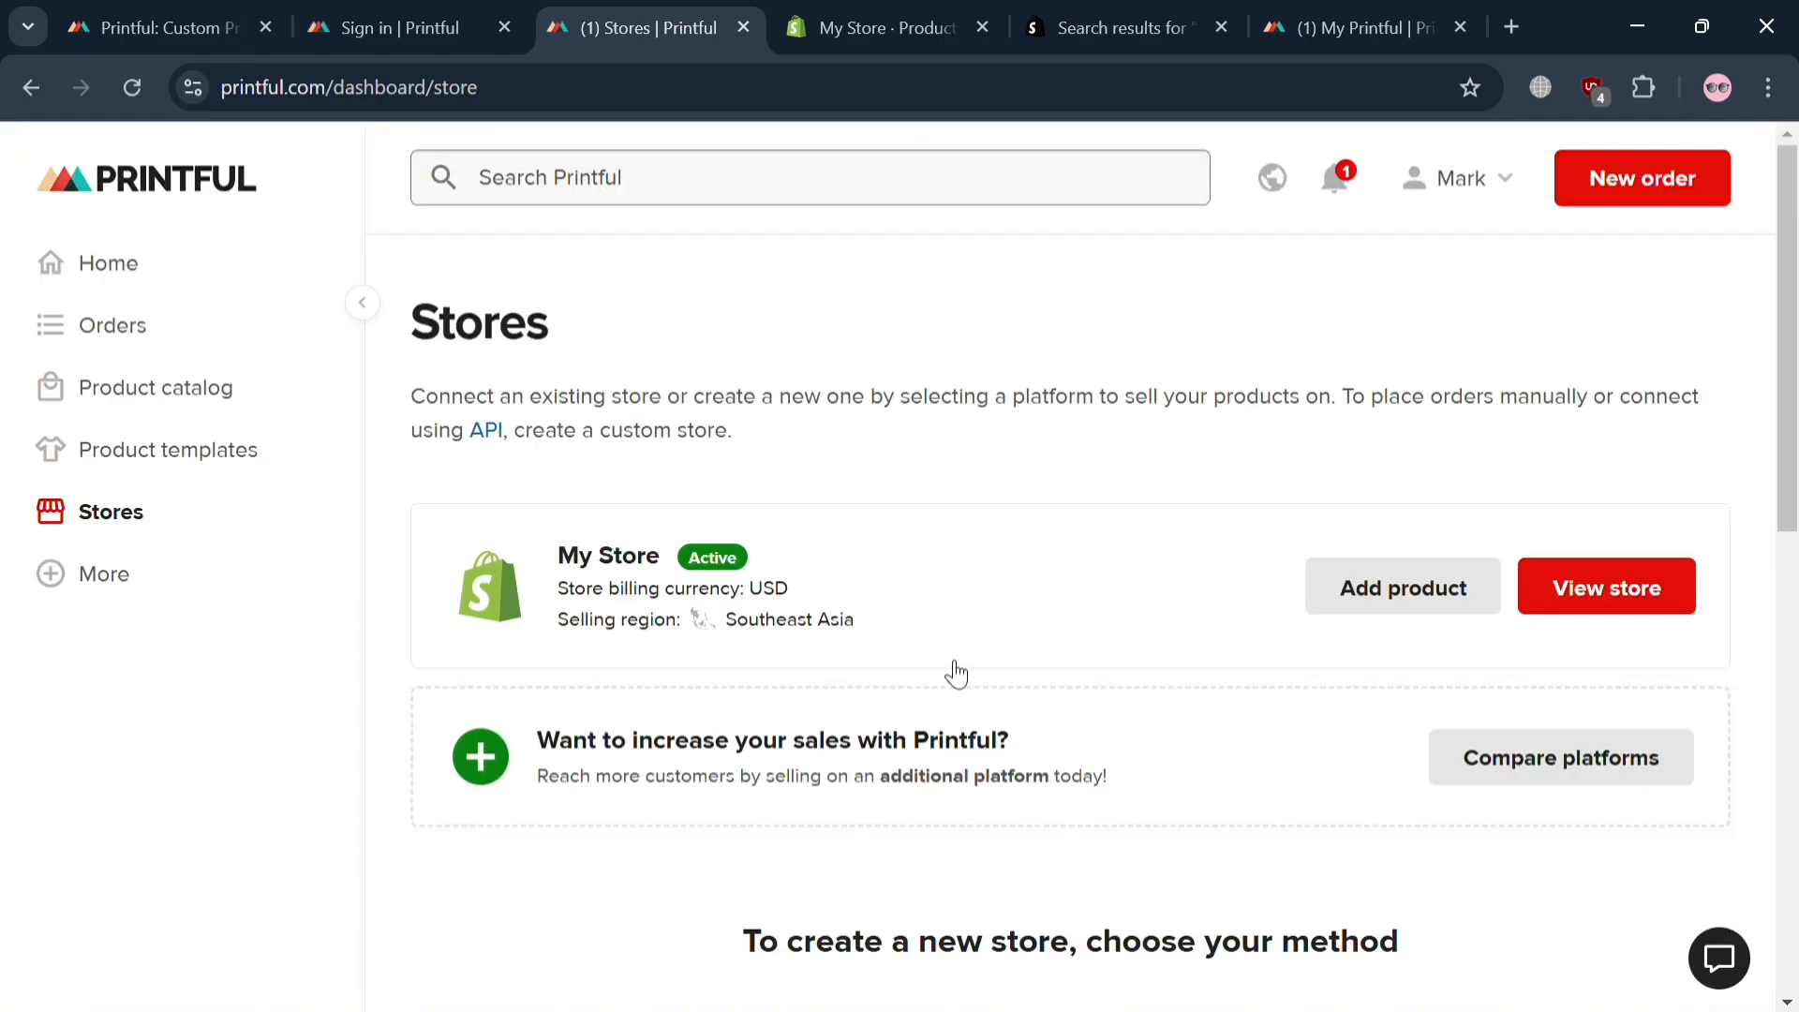
pyautogui.scroll(-10, 951, 637)
pyautogui.scroll(3, 951, 638)
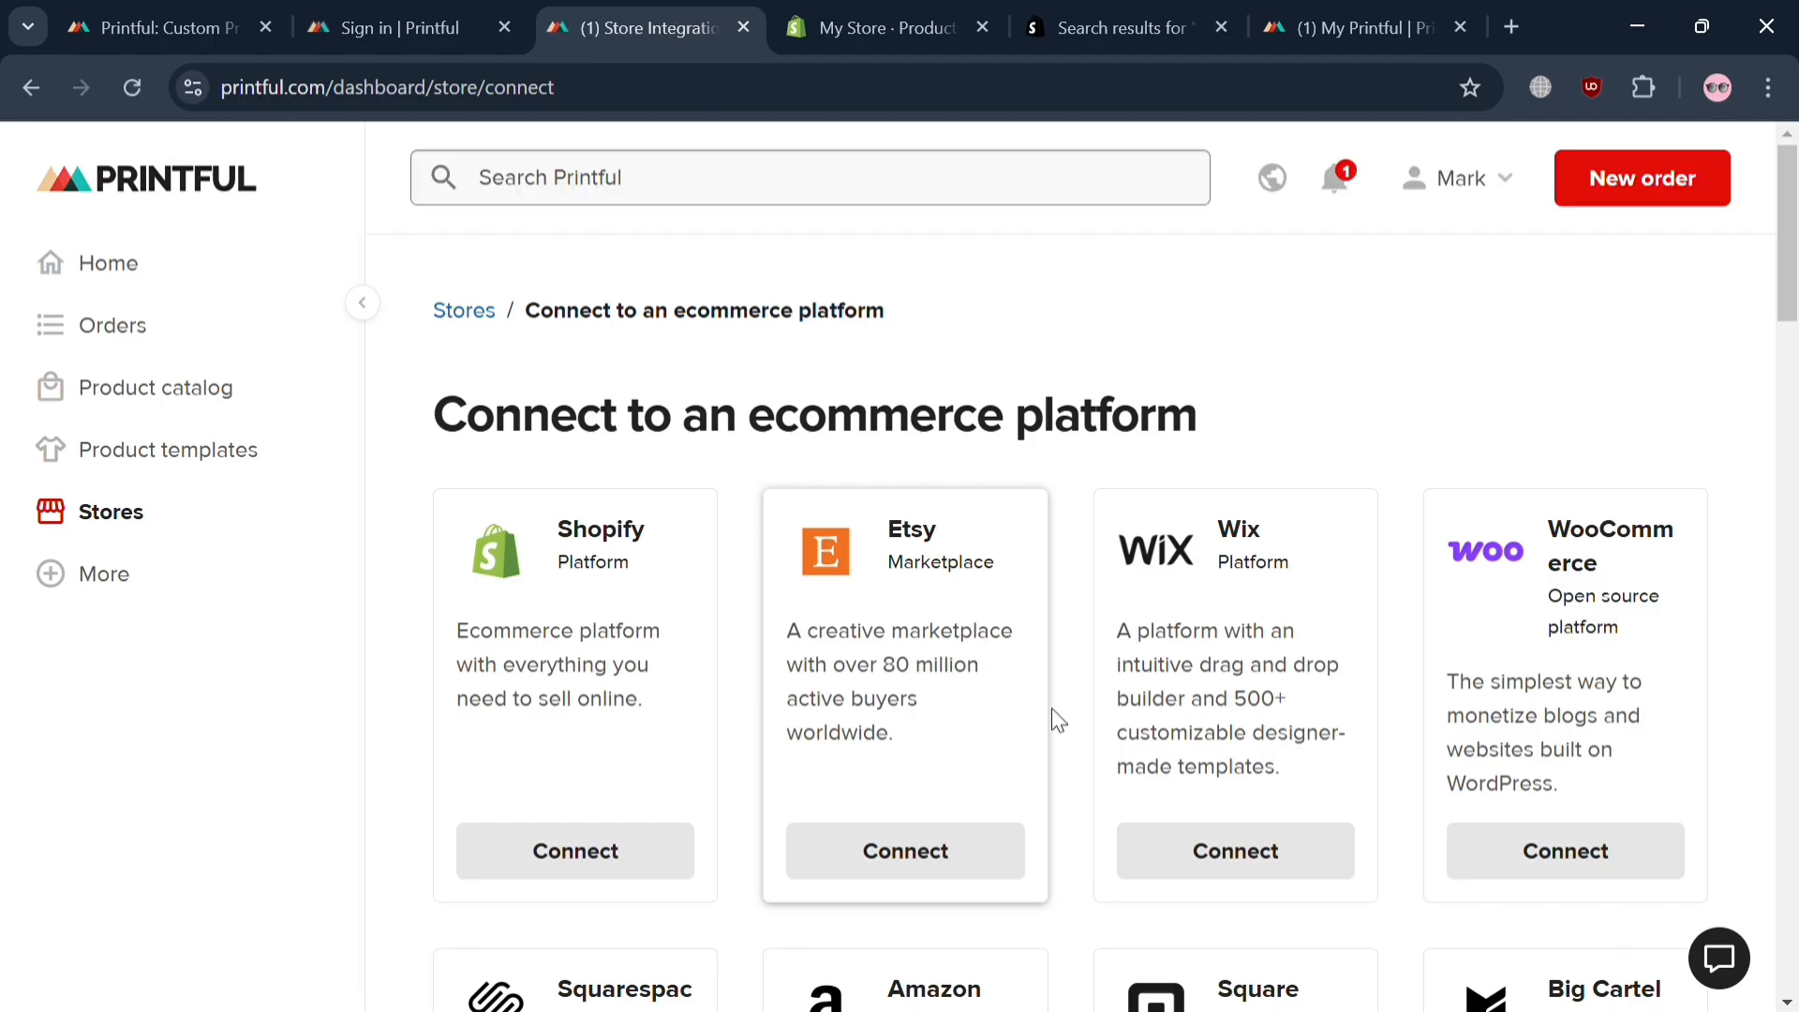
pyautogui.scroll(-5, 1546, 712)
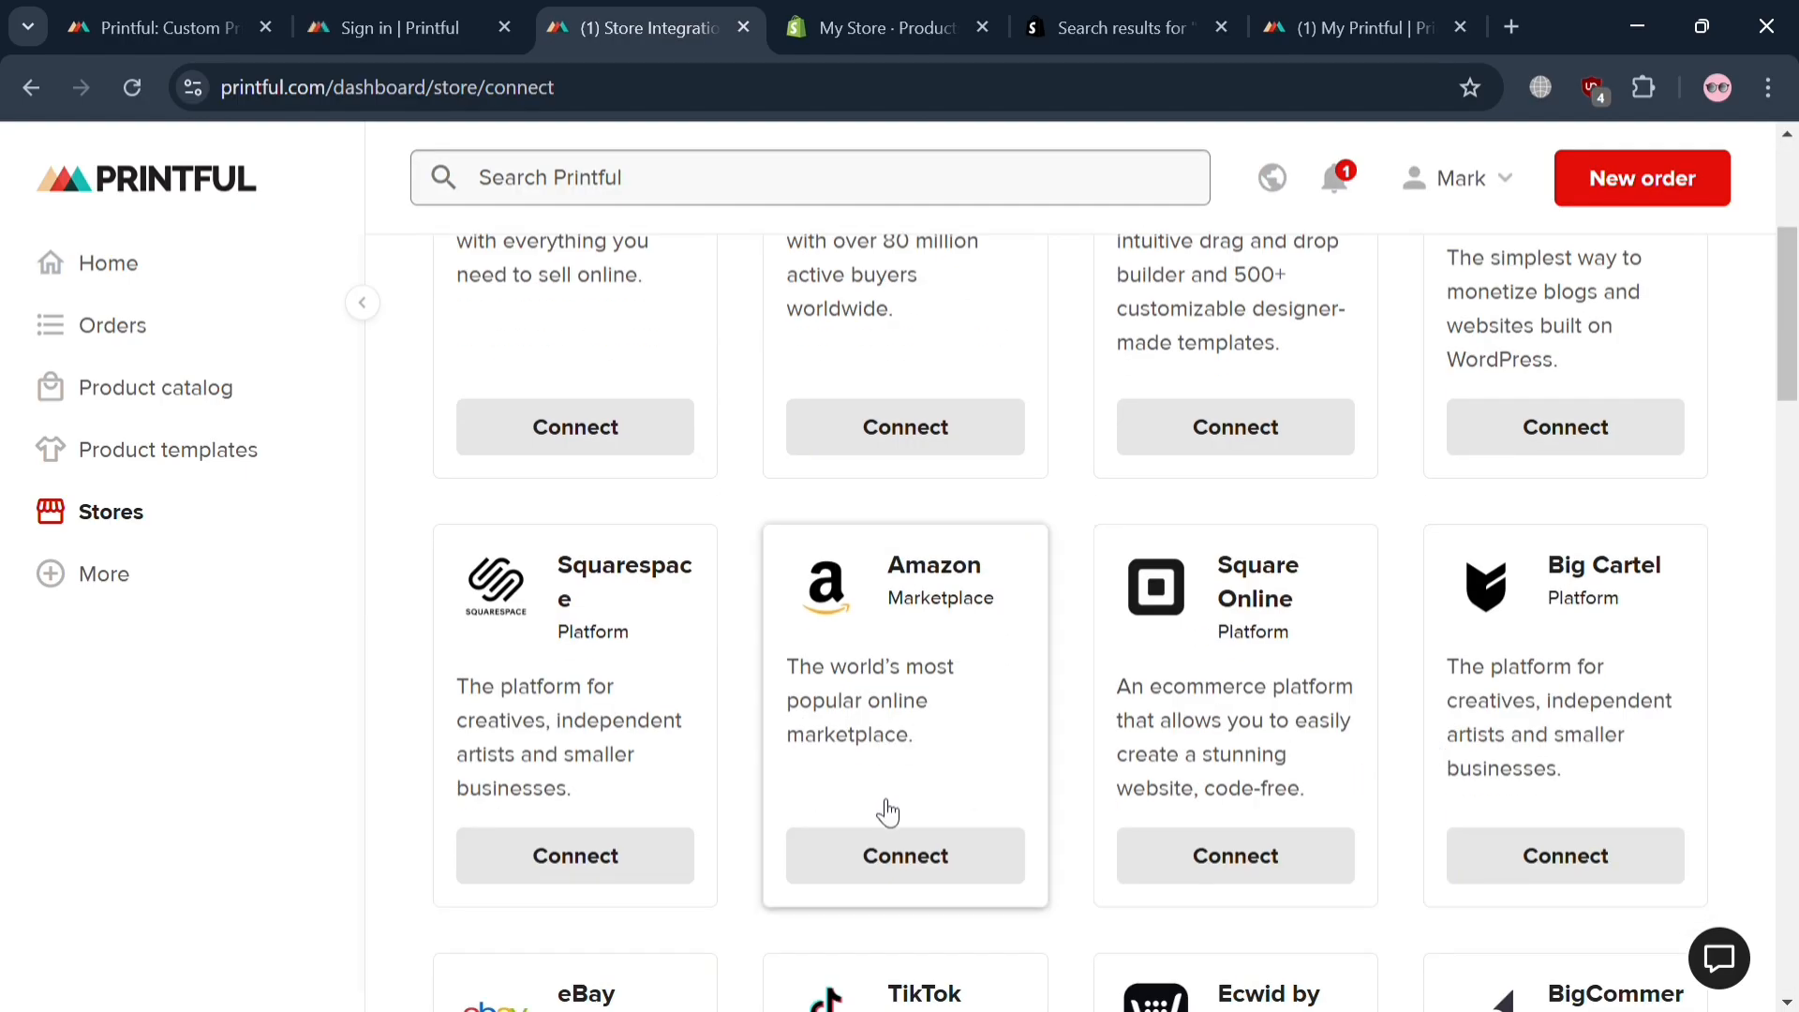
pyautogui.scroll(-3, 885, 834)
pyautogui.scroll(-5, 1590, 796)
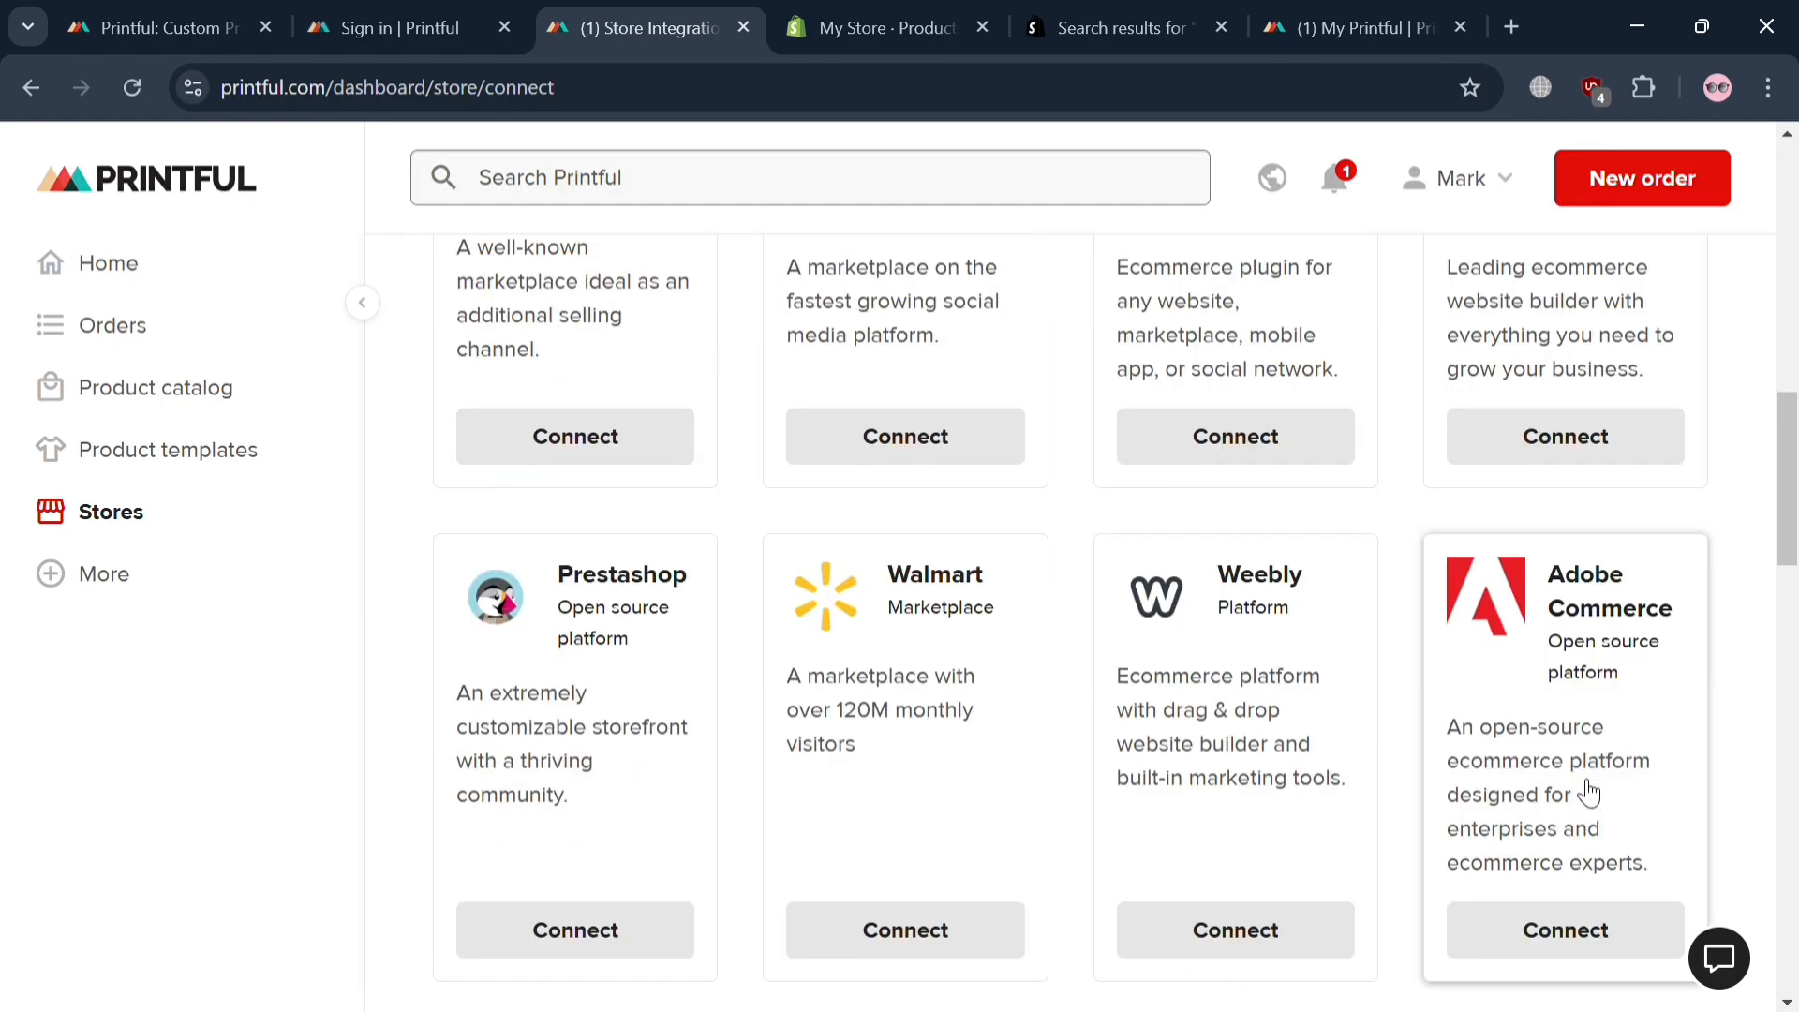
pyautogui.scroll(4, 799, 839)
pyautogui.scroll(9, 1068, 806)
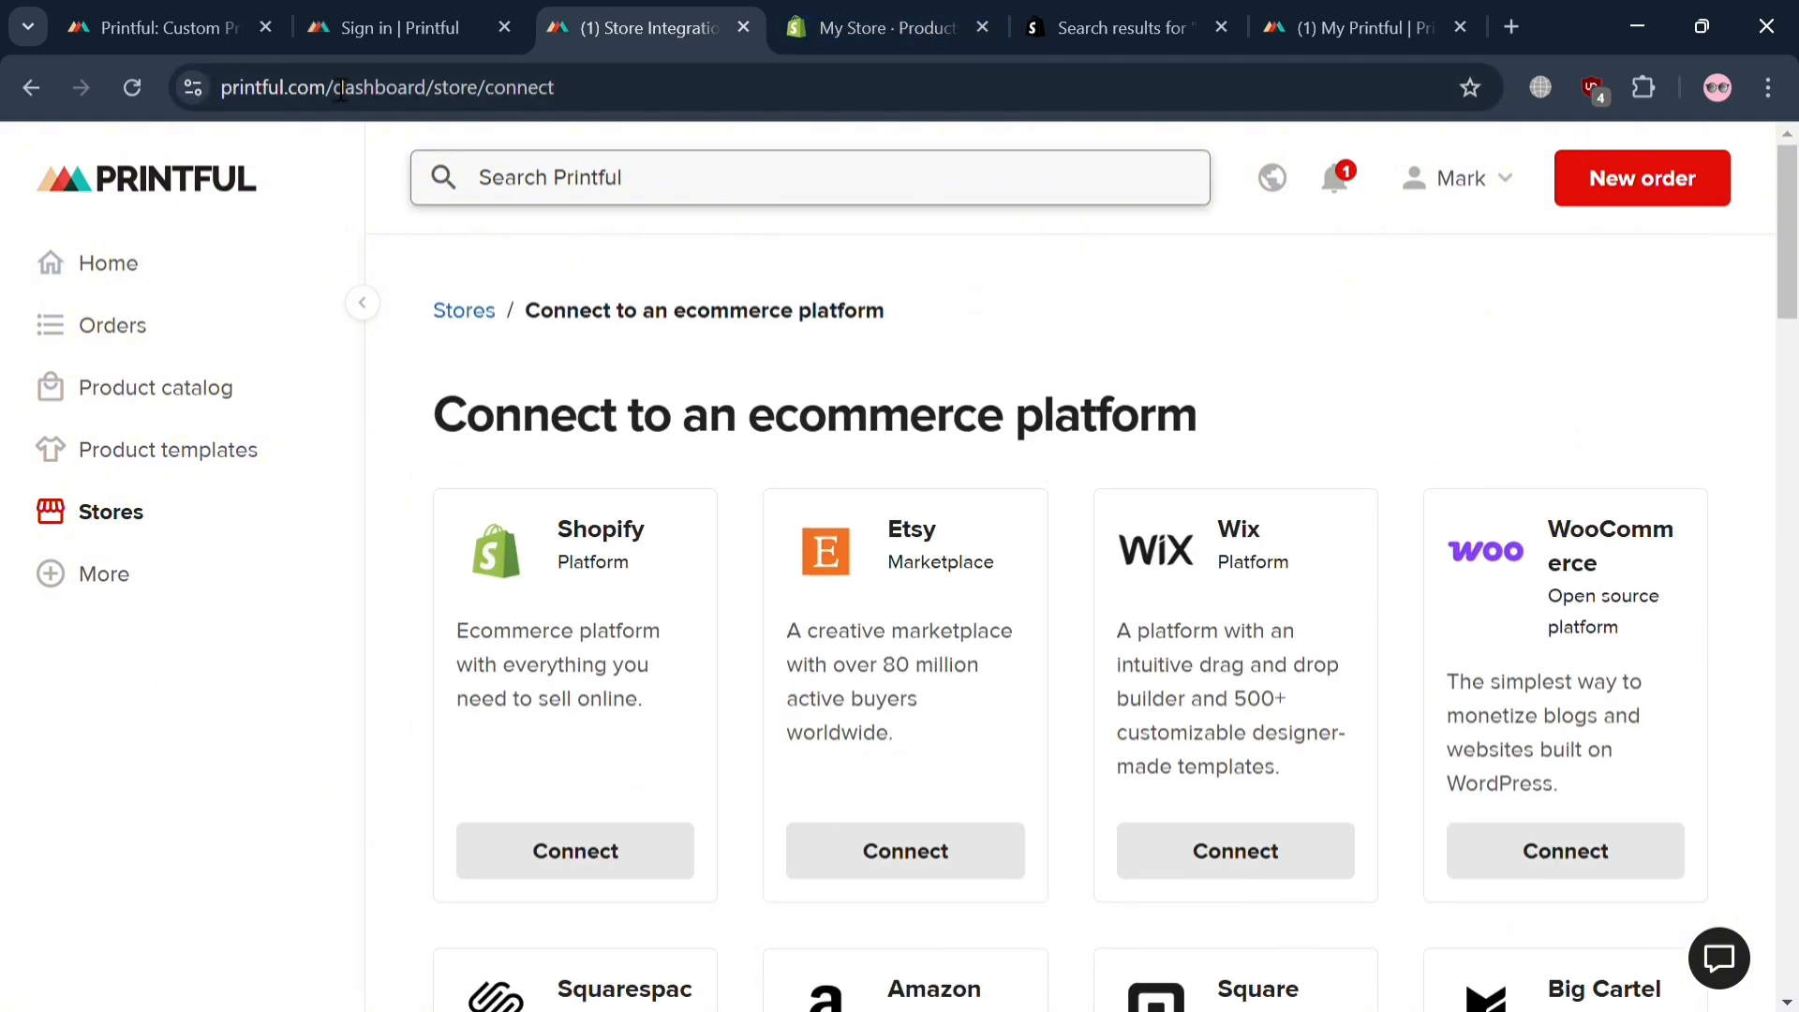
pyautogui.click(954, 9)
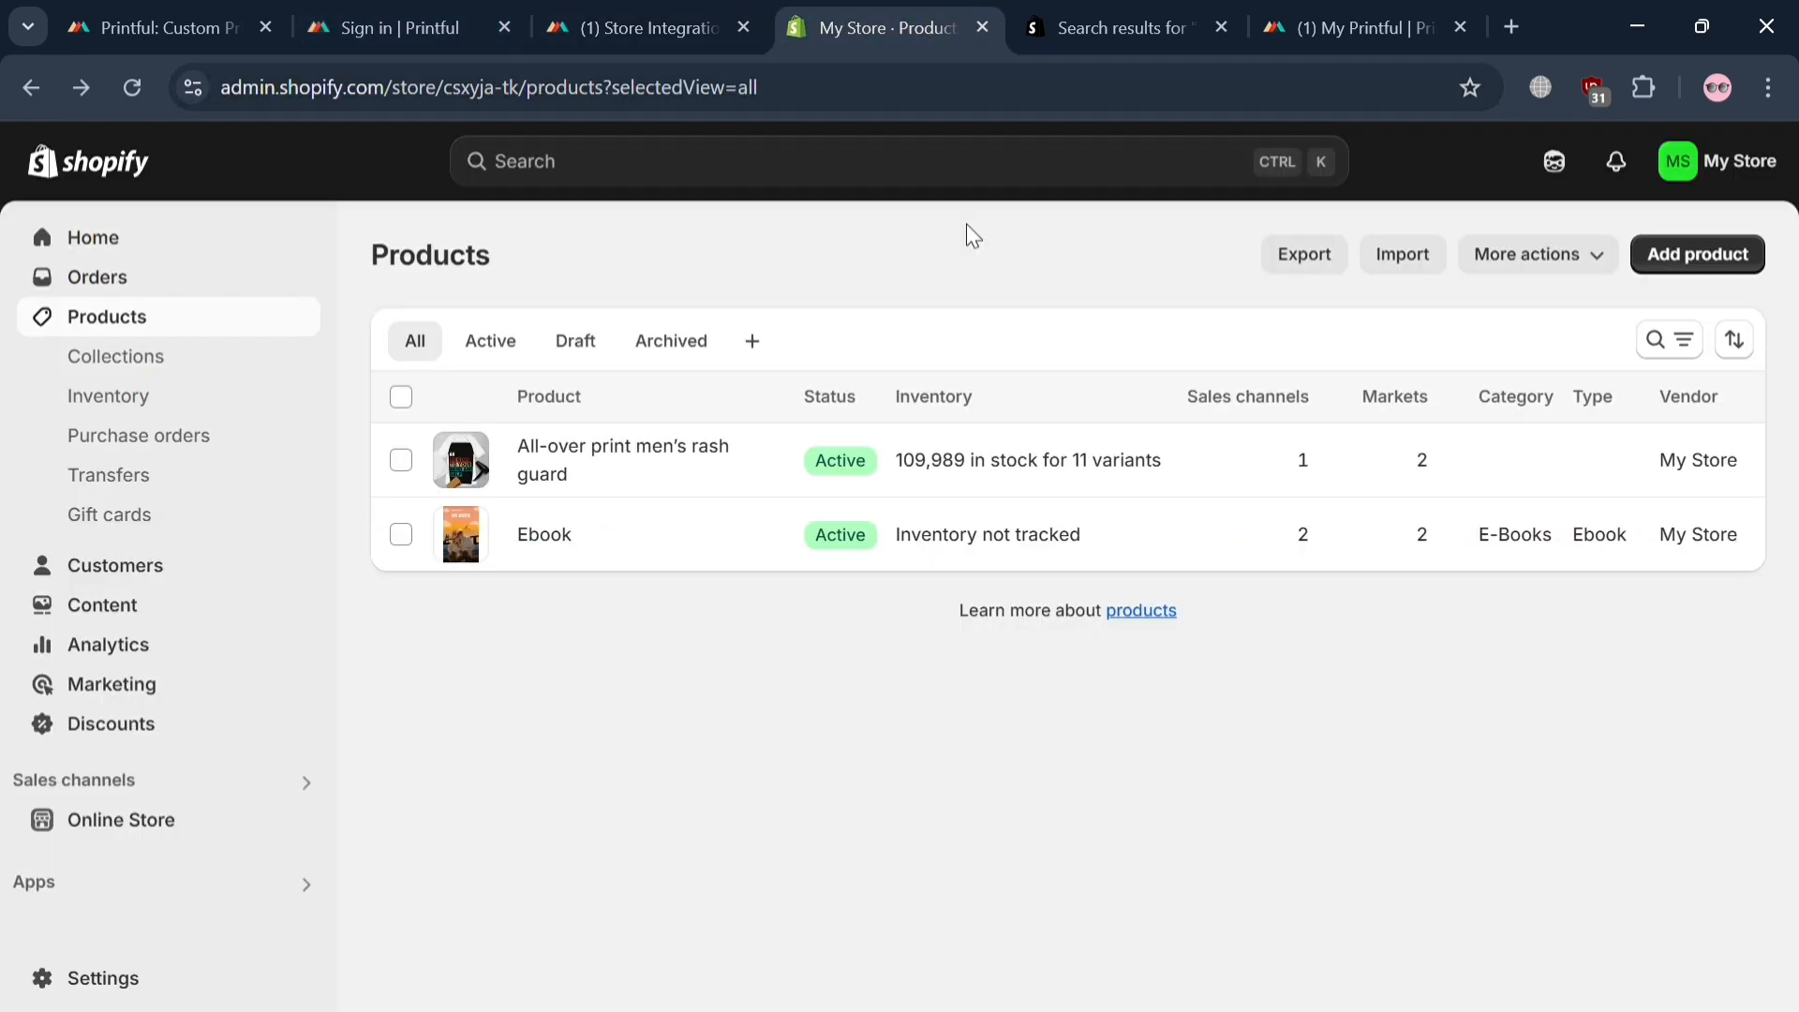
pyautogui.click(575, 18)
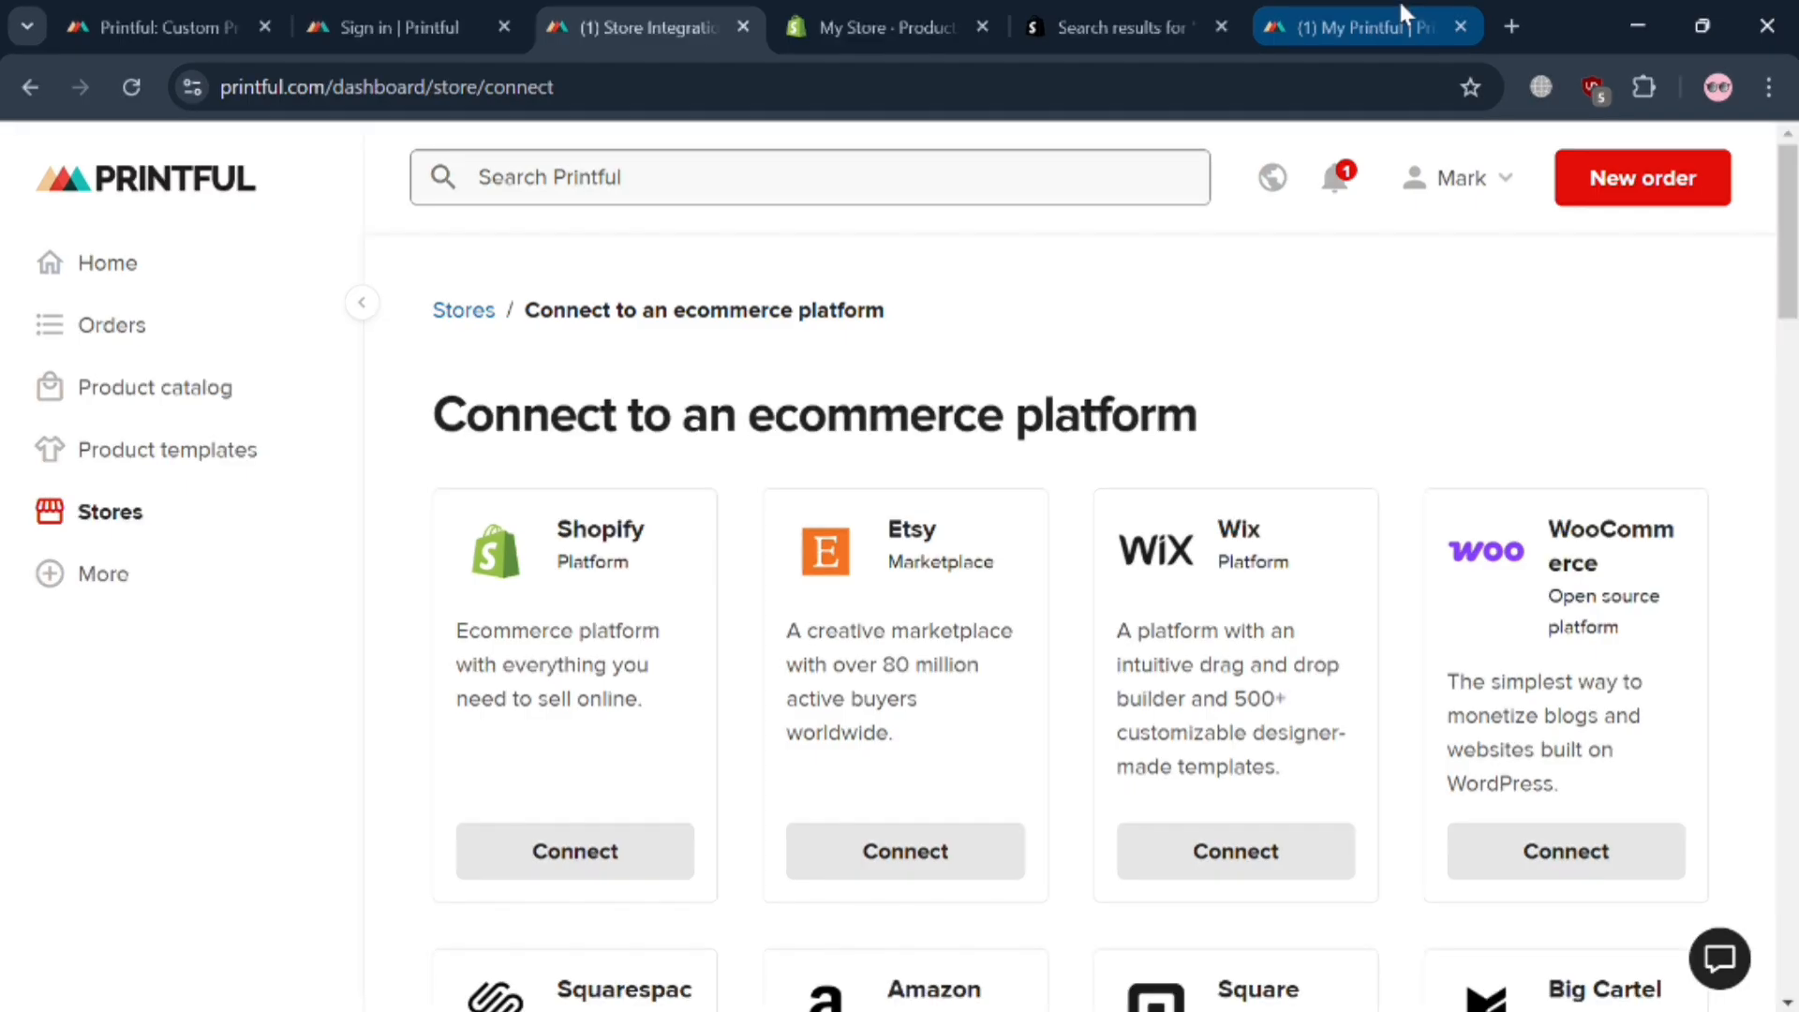